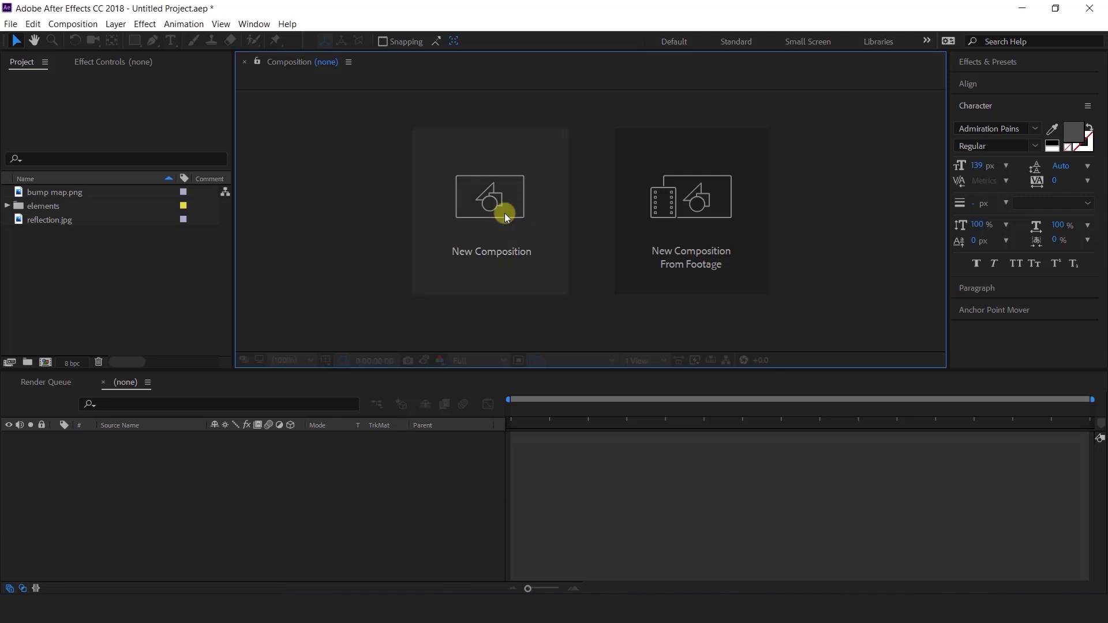
- Create a 1920 x 1080, 30 fps, 20-second composition named main comp and add a black solid named BG
{"action": "left_click", "coordinate": [505, 213]}
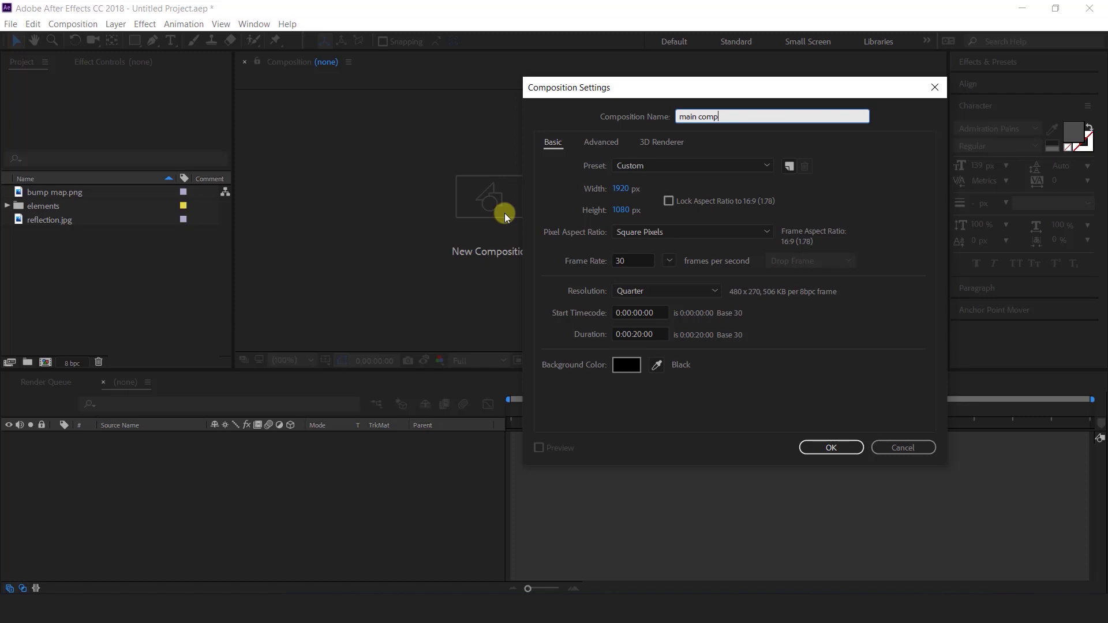
{"action": "left_click", "coordinate": [831, 448]}
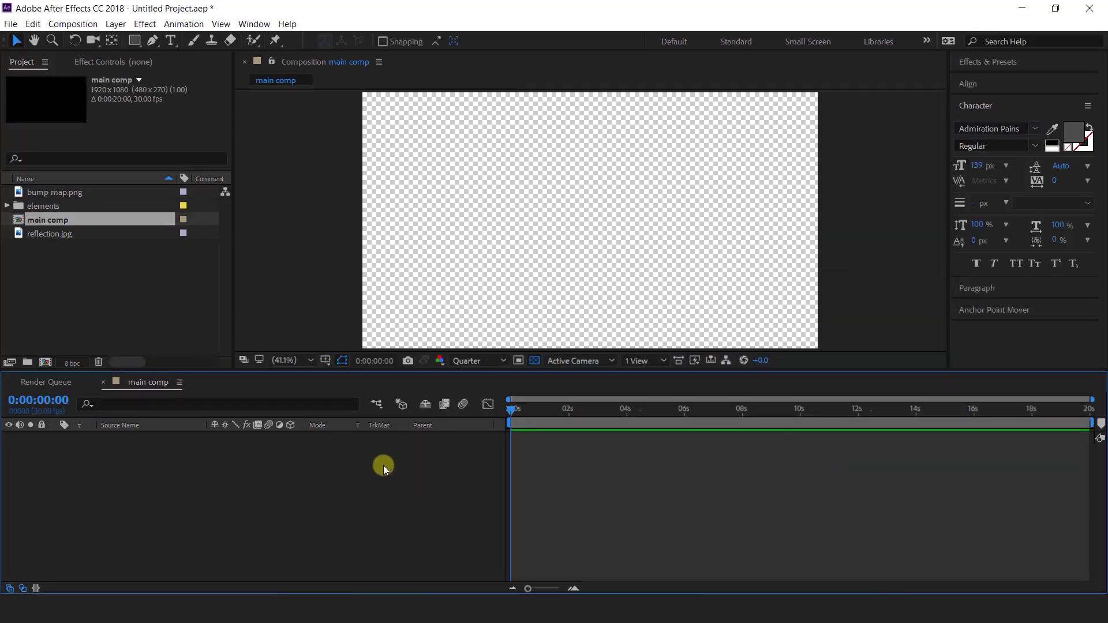
{"action": "right_click", "coordinate": [378, 461]}
{"action": "mouse_move", "coordinate": [414, 322]}
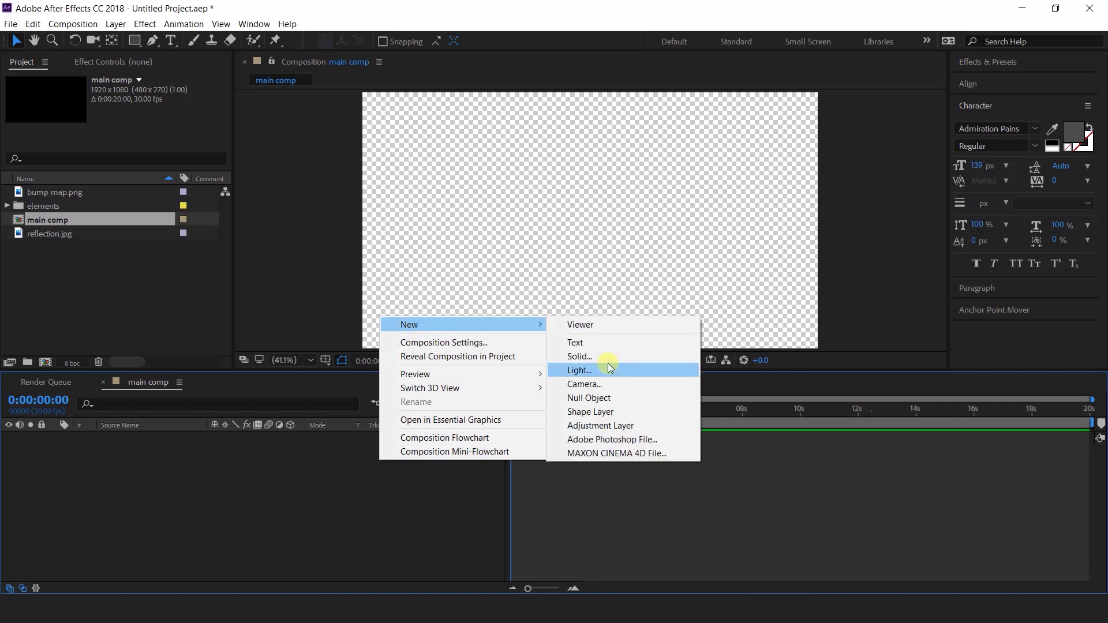
{"action": "left_click", "coordinate": [608, 364]}
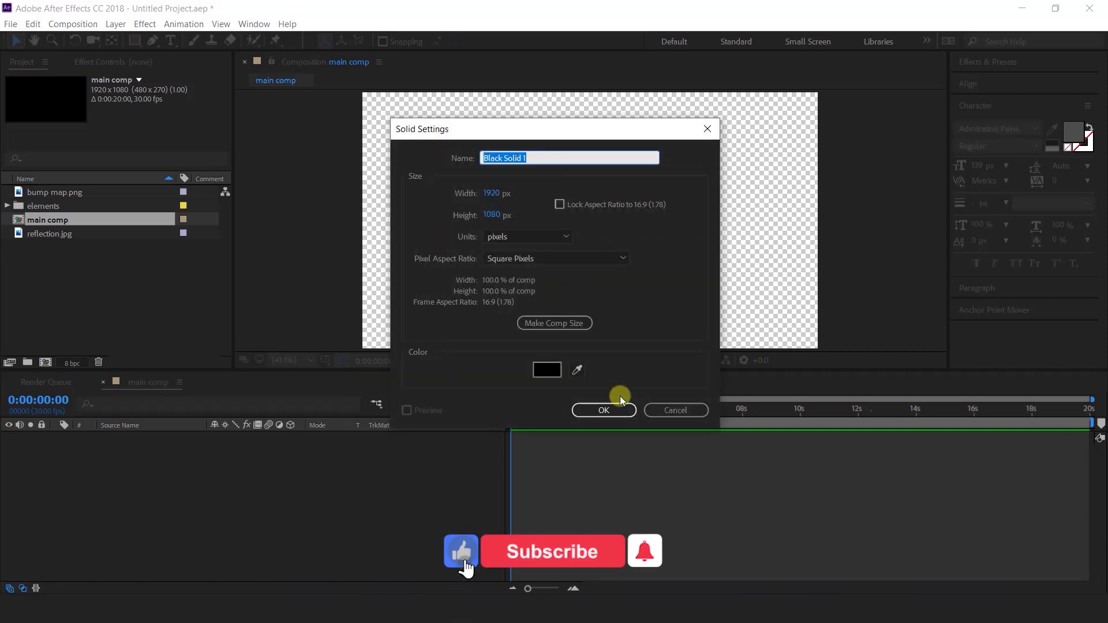
{"action": "type", "text": "BG"}
{"action": "key", "text": "Return"}
{"action": "left_click", "coordinate": [328, 478]}
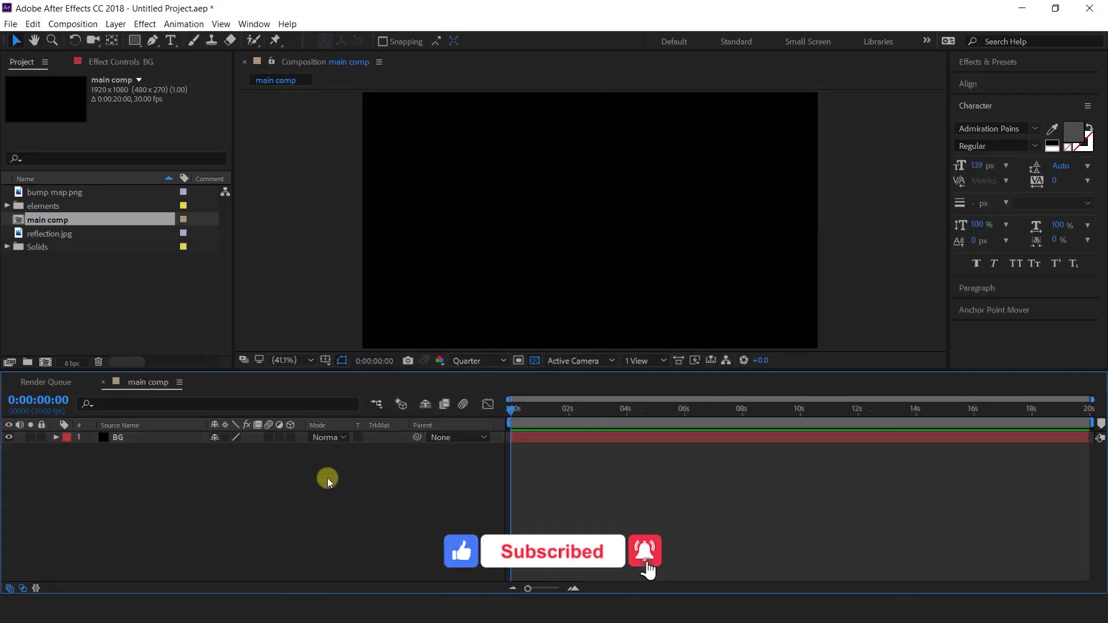
- Add 11 Falling Fog.mp4 from the elements folder above the BG layer and go to 0:00:03:15
{"action": "left_click", "coordinate": [7, 206]}
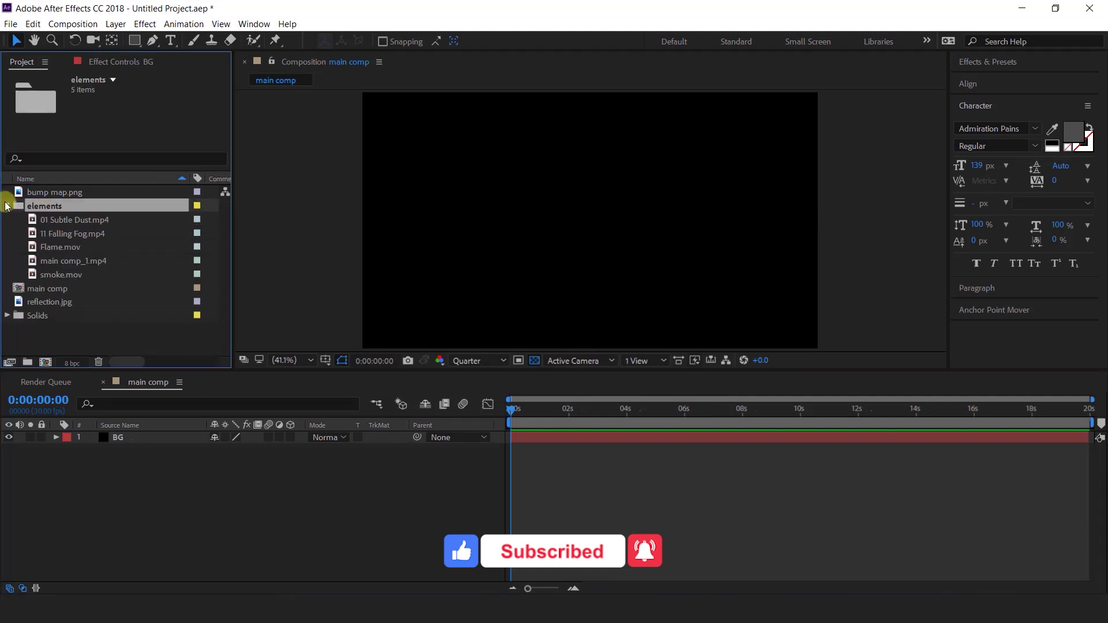
{"action": "left_click", "coordinate": [77, 237]}
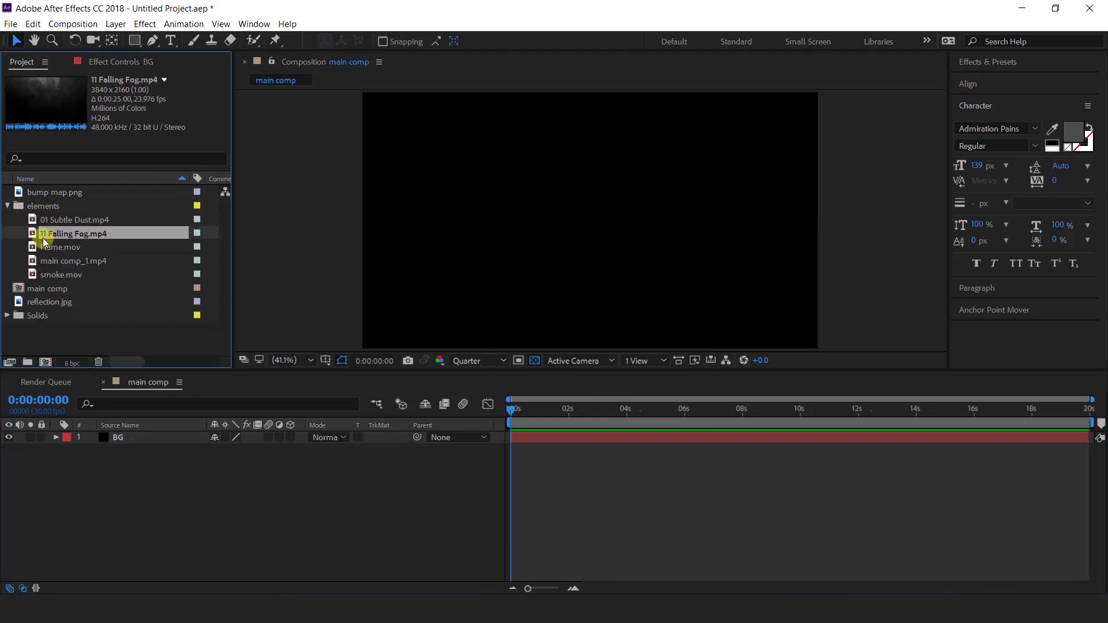
{"action": "left_click_drag", "start_coordinate": [44, 240], "coordinate": [172, 433]}
{"action": "key", "text": "comma"}
{"action": "key", "text": "comma"}
{"action": "left_click_drag", "start_coordinate": [557, 409], "coordinate": [611, 410]}
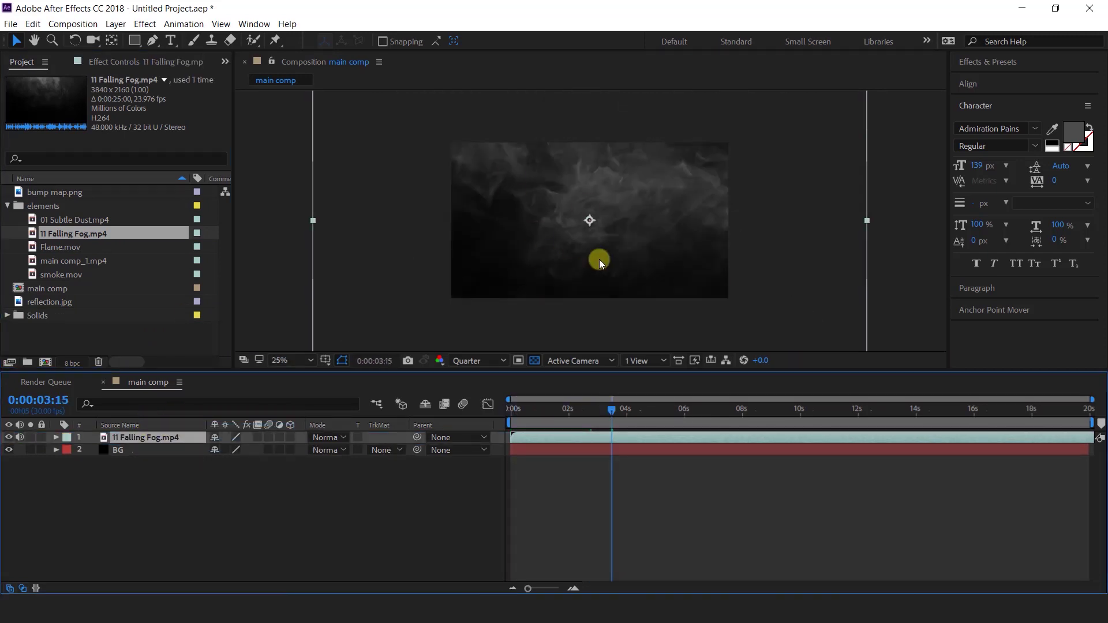
- Draw a closed, rounded Pen tool mask on the fog layer around the upper part of the frame
{"action": "left_click", "coordinate": [153, 41]}
{"action": "left_click", "coordinate": [451, 125]}
{"action": "left_click_drag", "start_coordinate": [460, 196], "coordinate": [498, 200]}
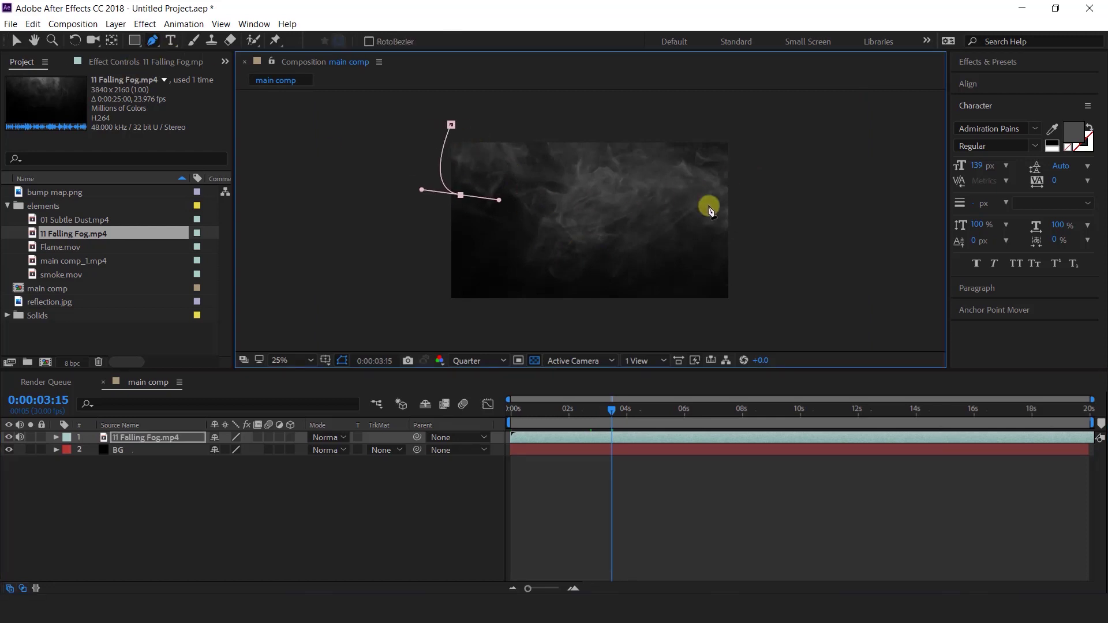
{"action": "left_click_drag", "start_coordinate": [732, 197], "coordinate": [767, 166]}
{"action": "left_click_drag", "start_coordinate": [697, 116], "coordinate": [619, 118]}
{"action": "left_click_drag", "start_coordinate": [451, 125], "coordinate": [420, 128]}
{"action": "left_click_drag", "start_coordinate": [460, 195], "coordinate": [491, 209]}
{"action": "left_click_drag", "start_coordinate": [747, 209], "coordinate": [736, 182]}
- Set the fog layer's Mask Feather to 777 pixels and collapse its mask properties
{"action": "left_click", "coordinate": [144, 440]}
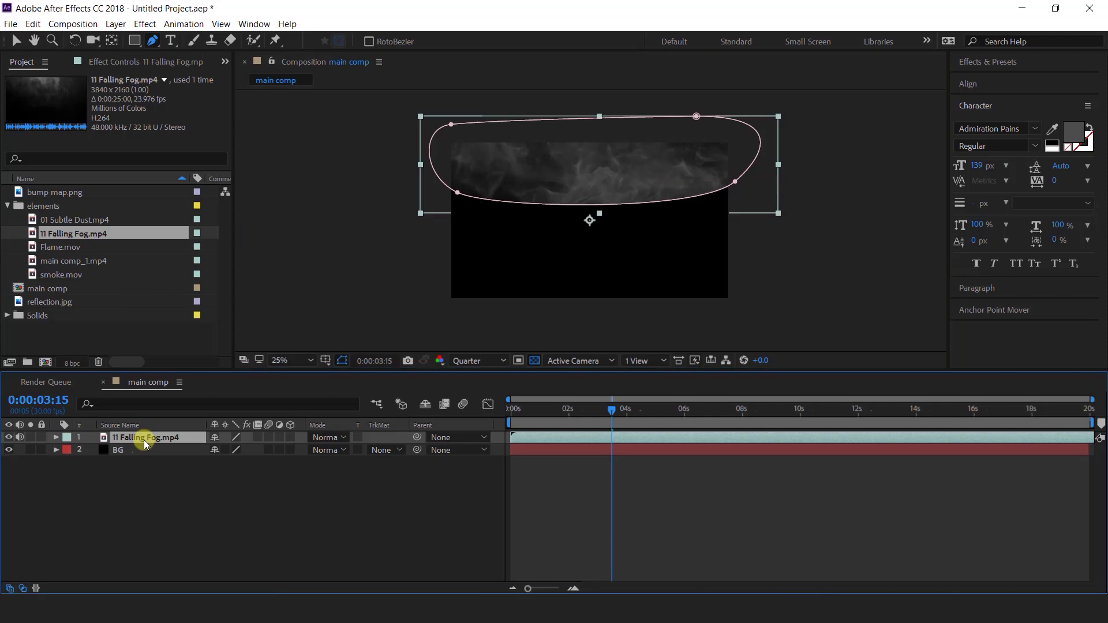
{"action": "key", "text": "m"}
{"action": "key", "text": "m"}
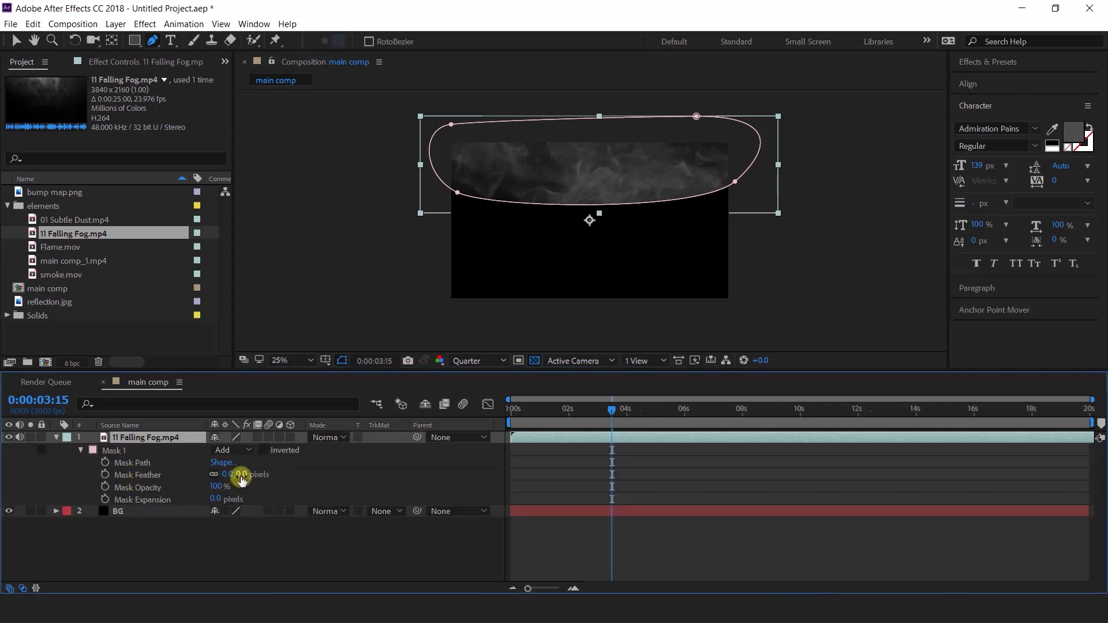
{"action": "left_click_drag", "start_coordinate": [241, 475], "coordinate": [797, 477]}
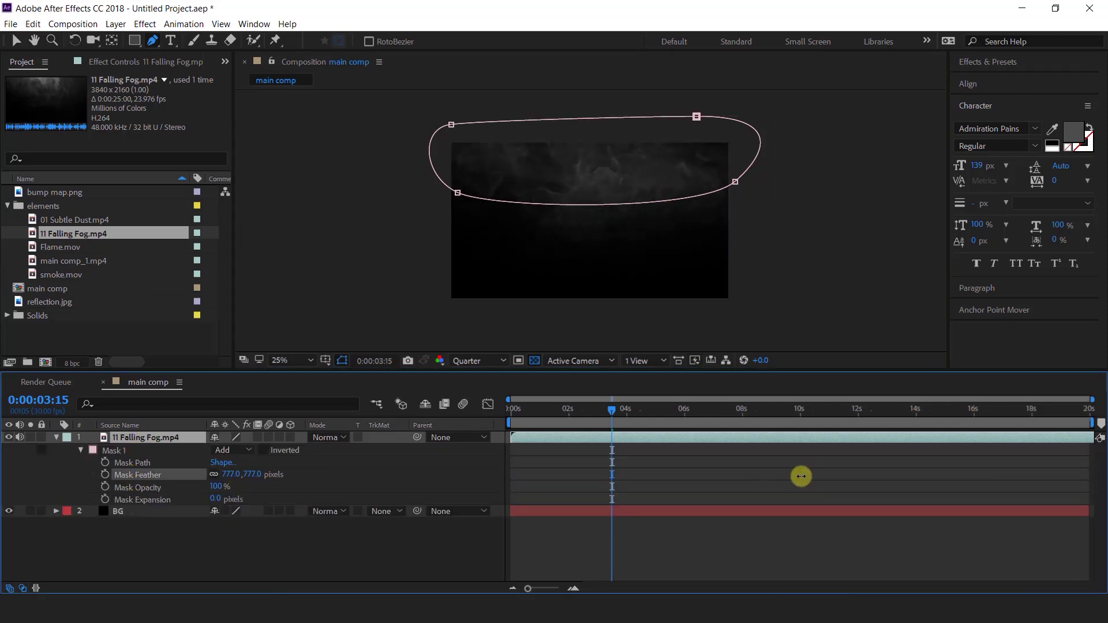
{"action": "left_click", "coordinate": [56, 437]}
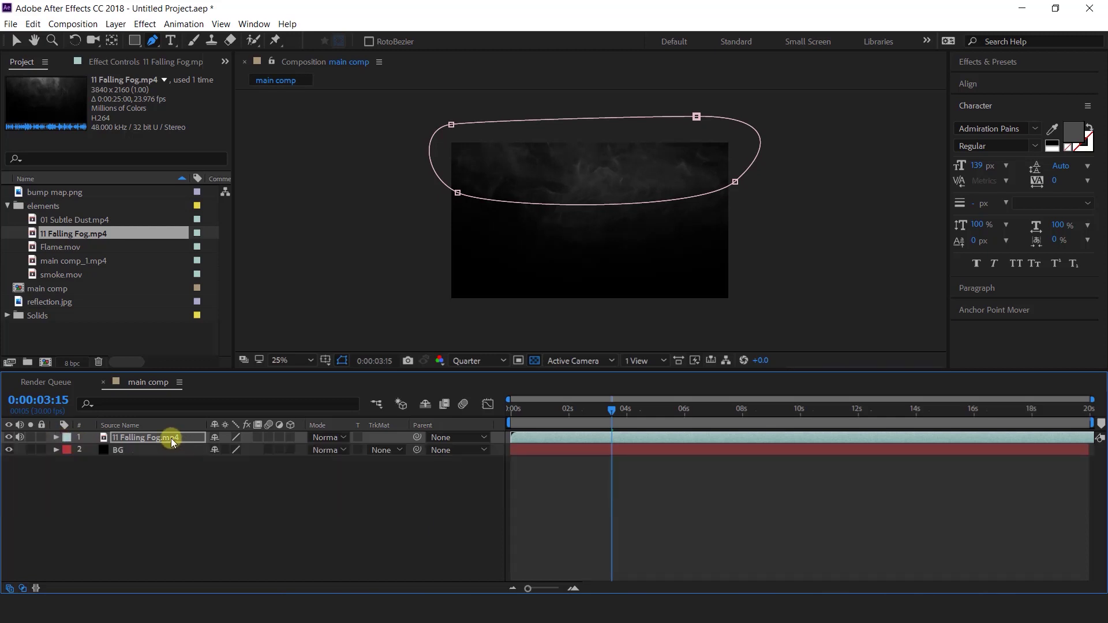
- Apply a Tint effect to the fog layer and map white to light blue 80D0FF
{"action": "left_click", "coordinate": [171, 439]}
{"action": "key", "text": "ctrl+space"}
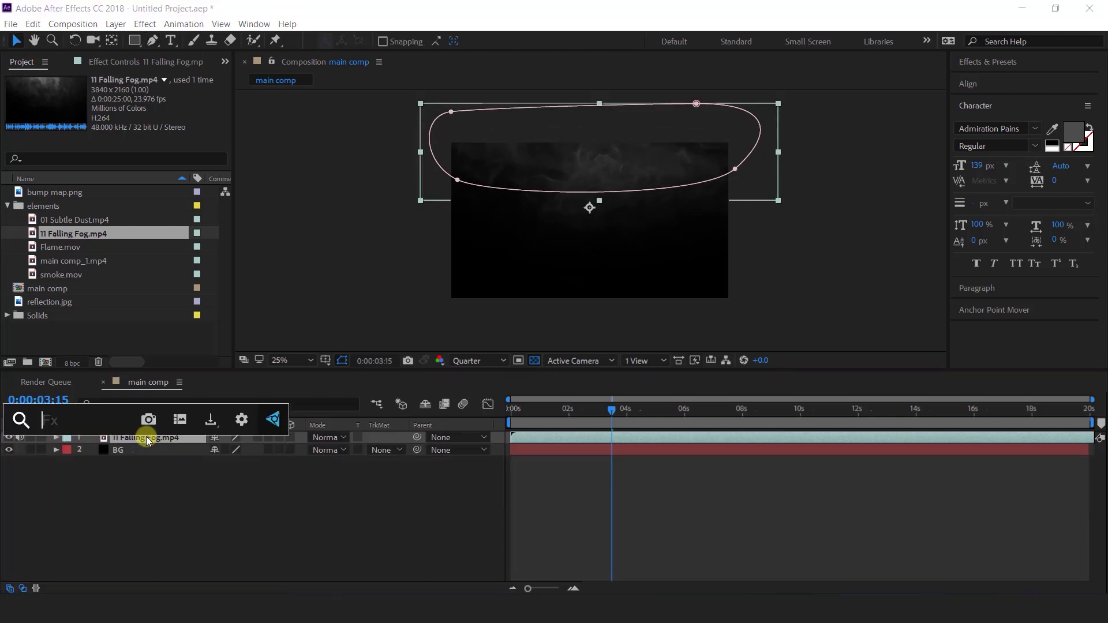
{"action": "type", "text": "tint"}
{"action": "key", "text": "Return"}
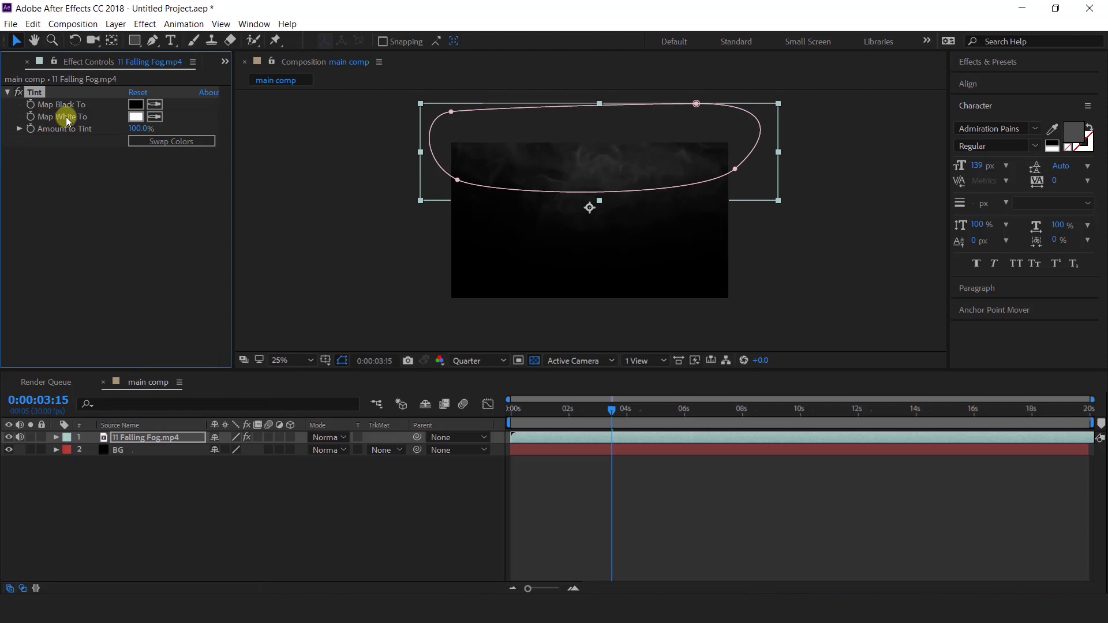
{"action": "left_click", "coordinate": [135, 117]}
{"action": "left_click", "coordinate": [206, 183]}
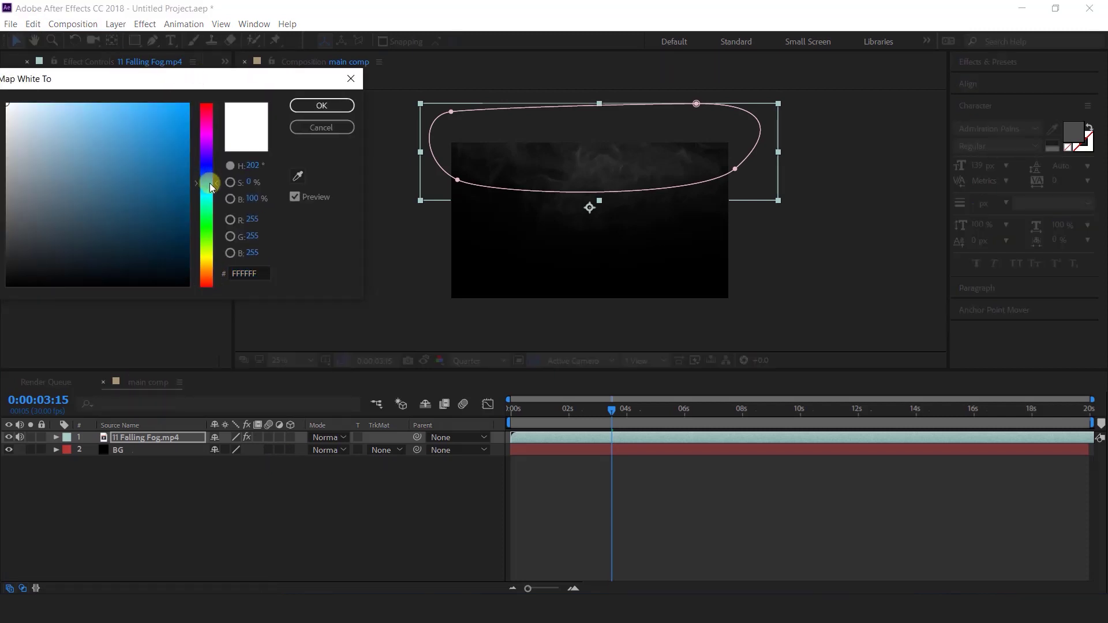
{"action": "left_click", "coordinate": [107, 98]}
{"action": "left_click_drag", "start_coordinate": [107, 98], "coordinate": [90, 88]}
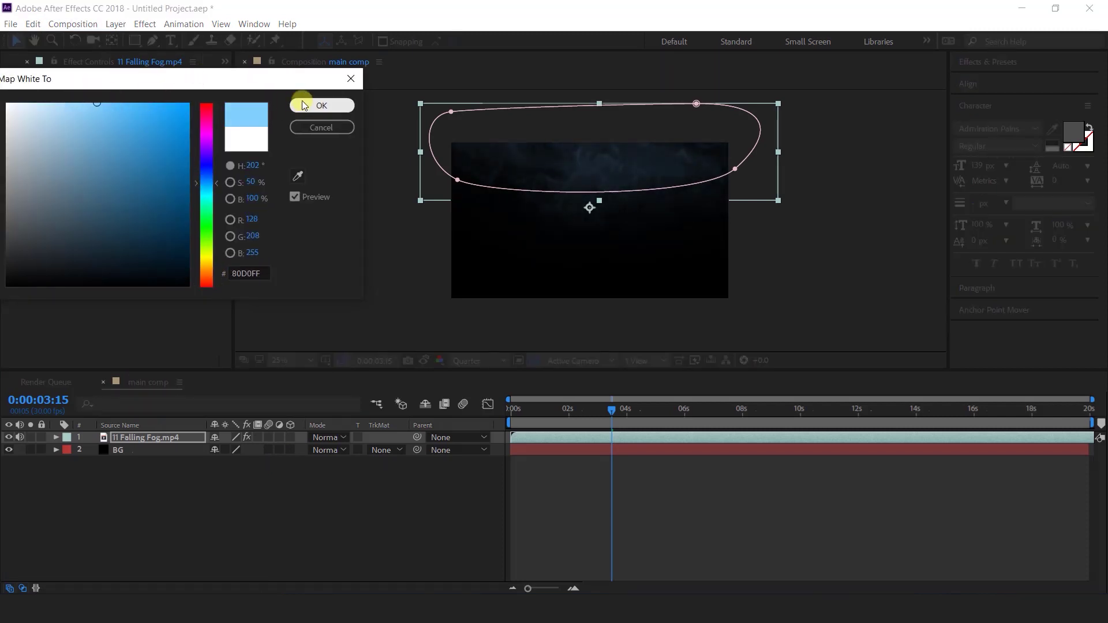
{"action": "left_click", "coordinate": [309, 105]}
- Apply Fast Box Blur to the fog layer with a blur radius of 5
{"action": "left_click", "coordinate": [137, 443]}
{"action": "key", "text": "ctrl+space"}
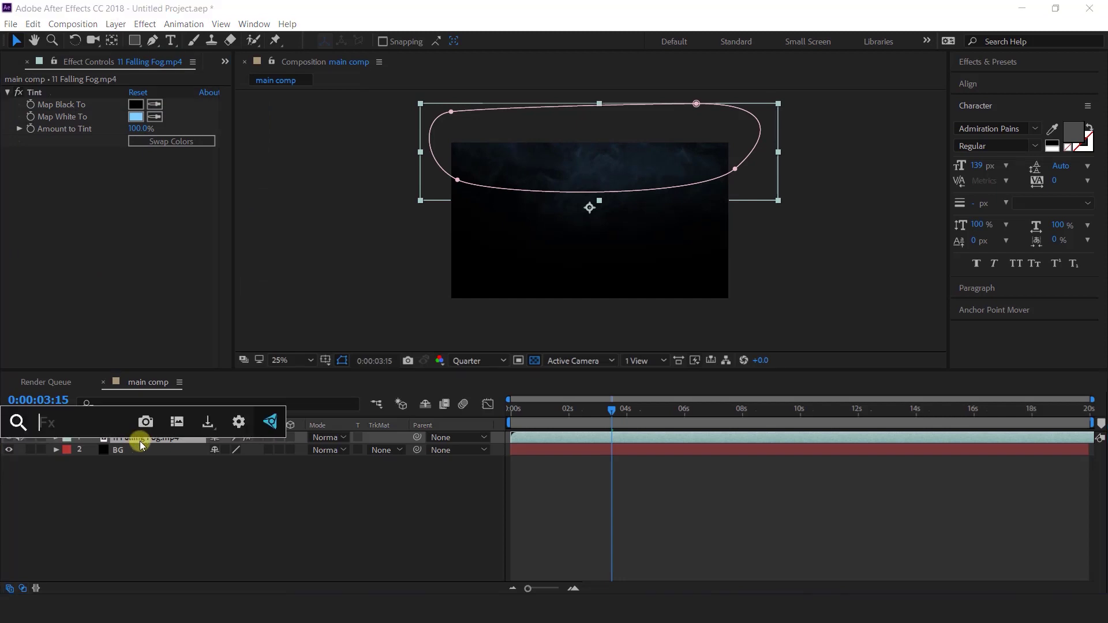
{"action": "type", "text": "fast"}
{"action": "key", "text": "Return"}
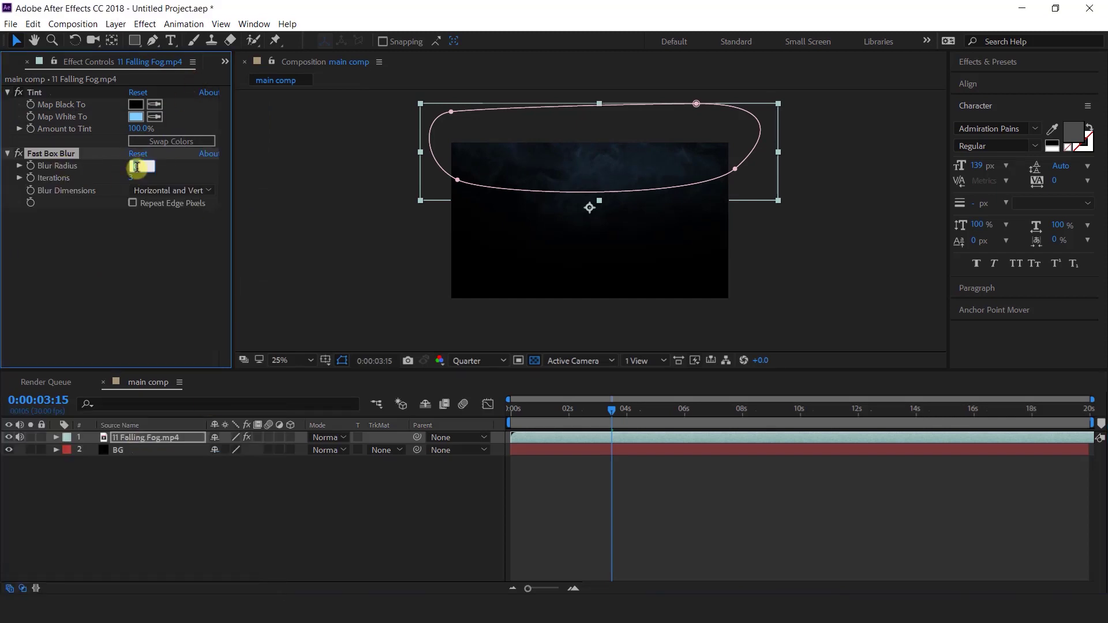
- Duplicate the fog layer, rotate the copy upside down and place it over the lower part of the frame
{"action": "left_click", "coordinate": [144, 438]}
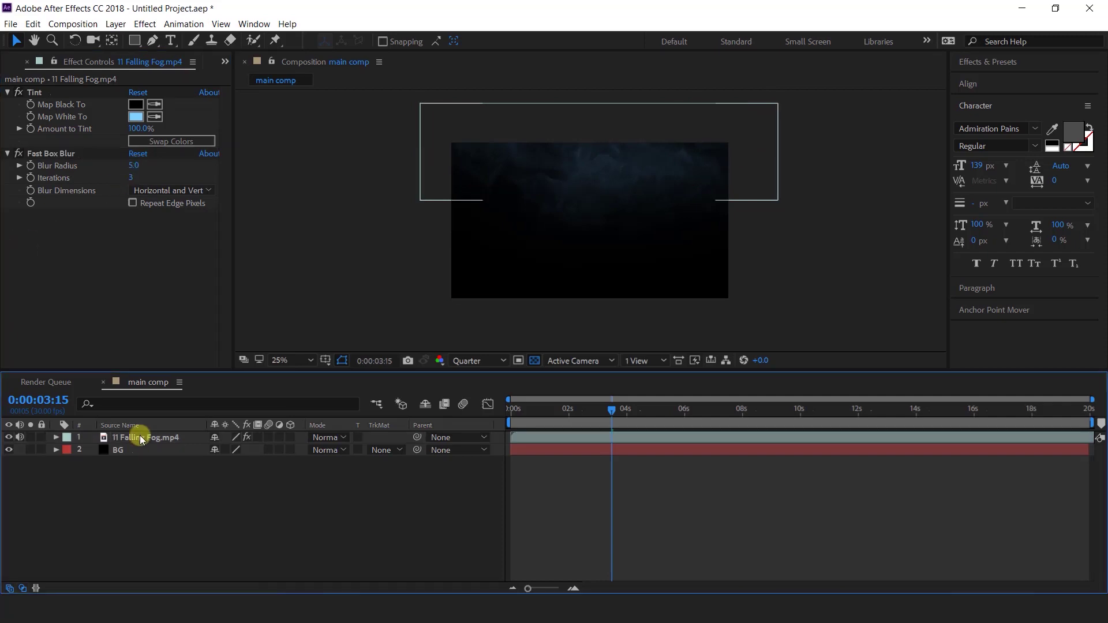
{"action": "key", "text": "ctrl+d"}
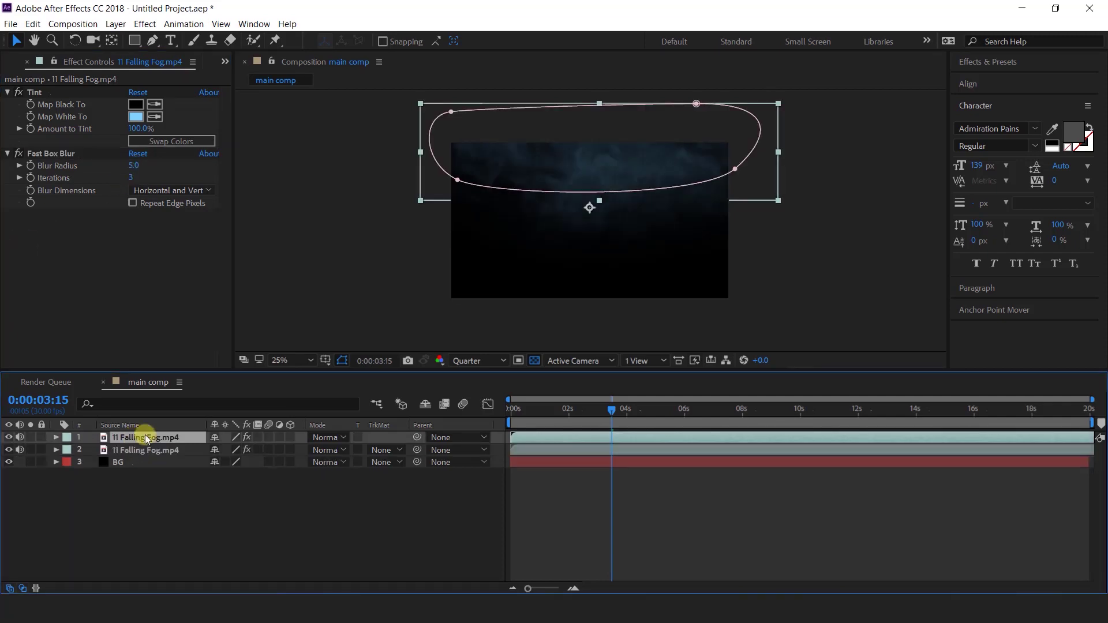
{"action": "key", "text": "w"}
{"action": "left_click_drag", "start_coordinate": [787, 137], "coordinate": [444, 291]}
{"action": "key", "text": "v"}
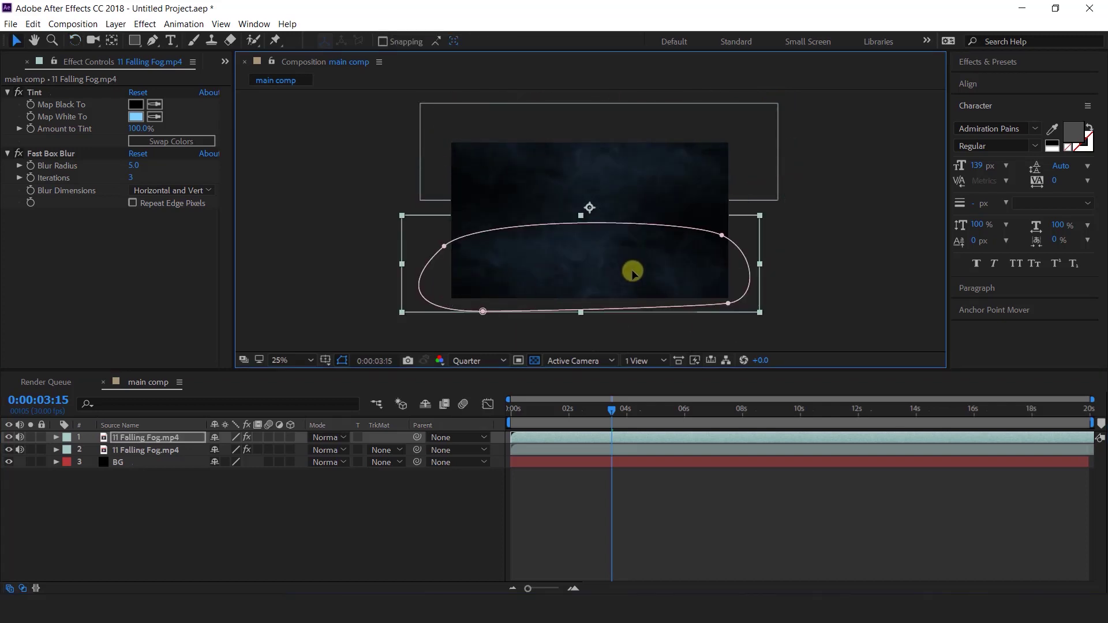
{"action": "left_click_drag", "start_coordinate": [633, 272], "coordinate": [635, 299]}
- Set the opacity of both 11 Falling Fog.mp4 layers to 60% and collapse their properties
{"action": "left_click", "coordinate": [149, 450]}
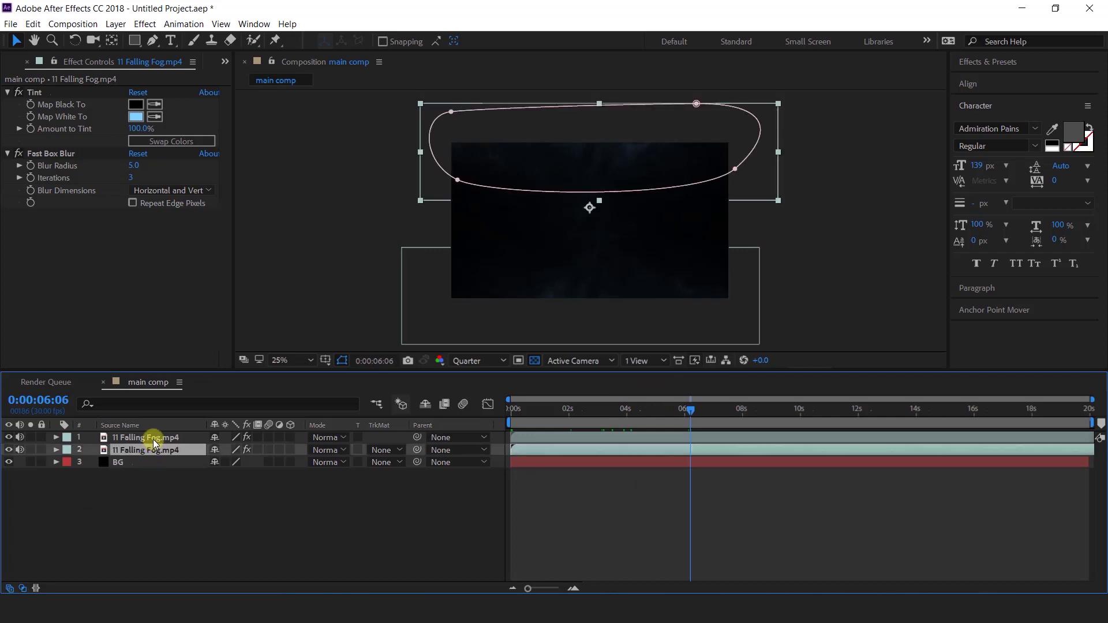
{"action": "left_click", "coordinate": [151, 439], "text": "ctrl"}
{"action": "key", "text": "t"}
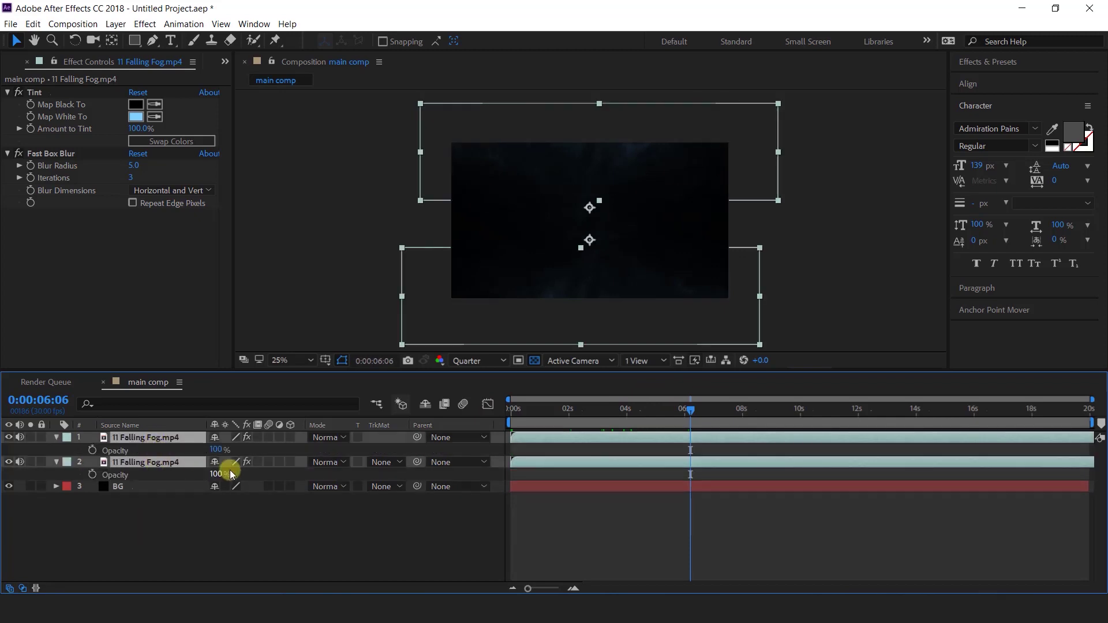
{"action": "left_click_drag", "start_coordinate": [218, 453], "coordinate": [190, 453]}
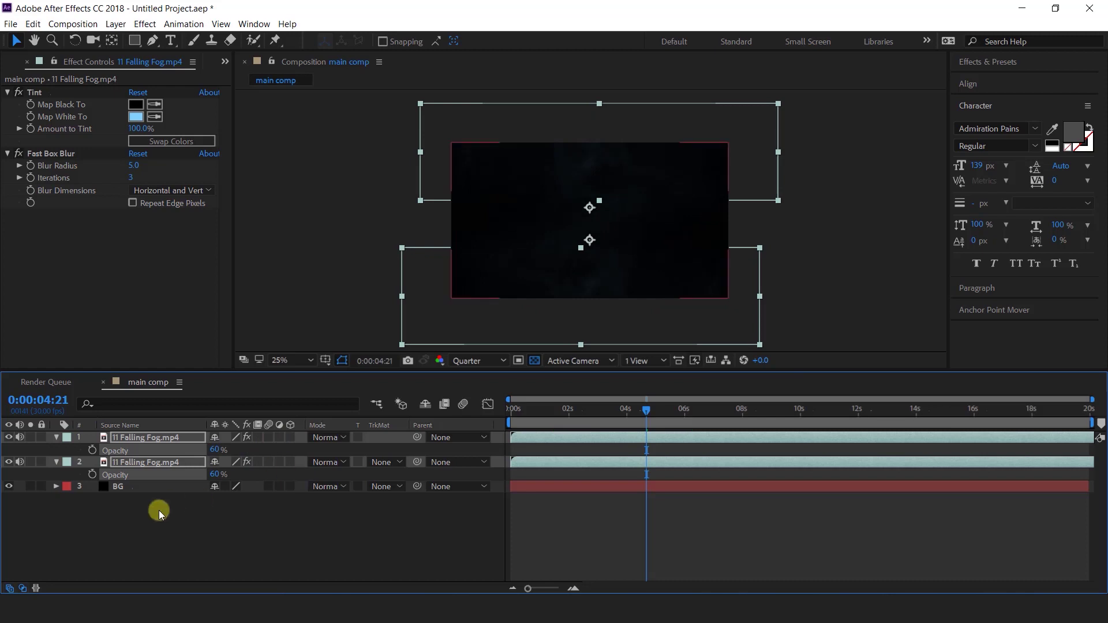
{"action": "left_click", "coordinate": [157, 513]}
{"action": "left_click", "coordinate": [55, 438]}
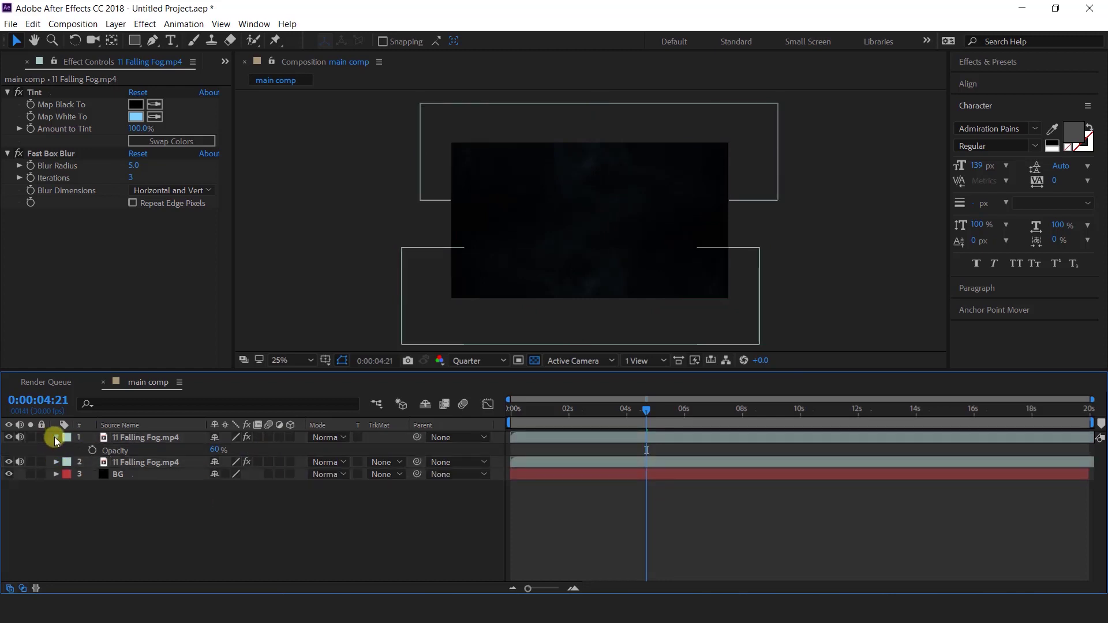
{"action": "left_click", "coordinate": [56, 450]}
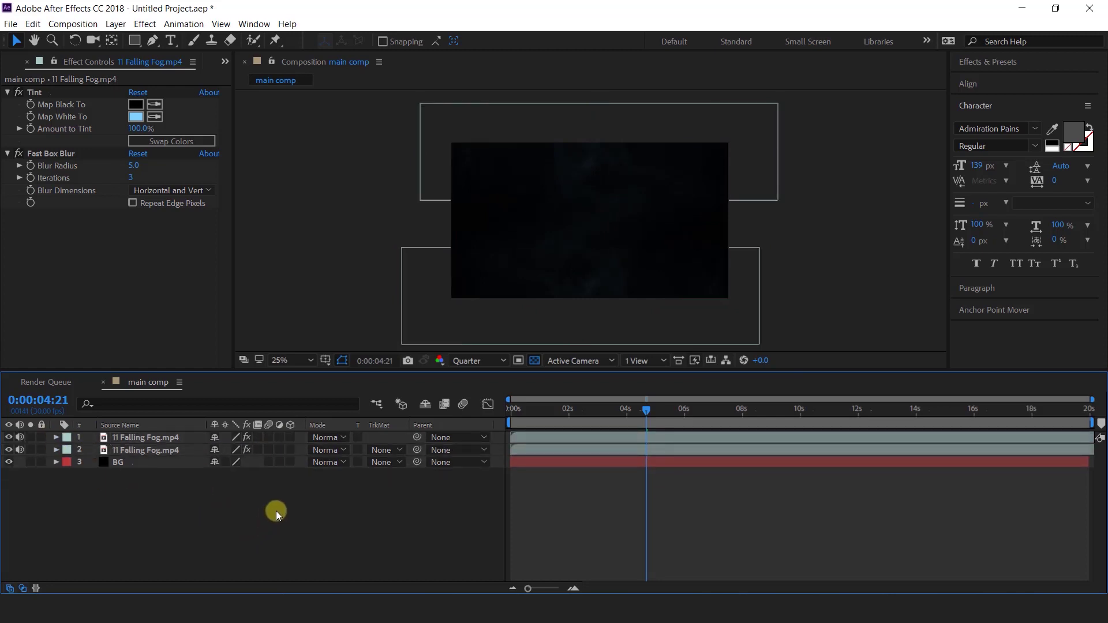
- Pre-compose both fog layers into a new composition named smoke and check its motion up to 0:00:04:08
{"action": "left_click", "coordinate": [157, 451]}
{"action": "left_click", "coordinate": [157, 440], "text": "shift"}
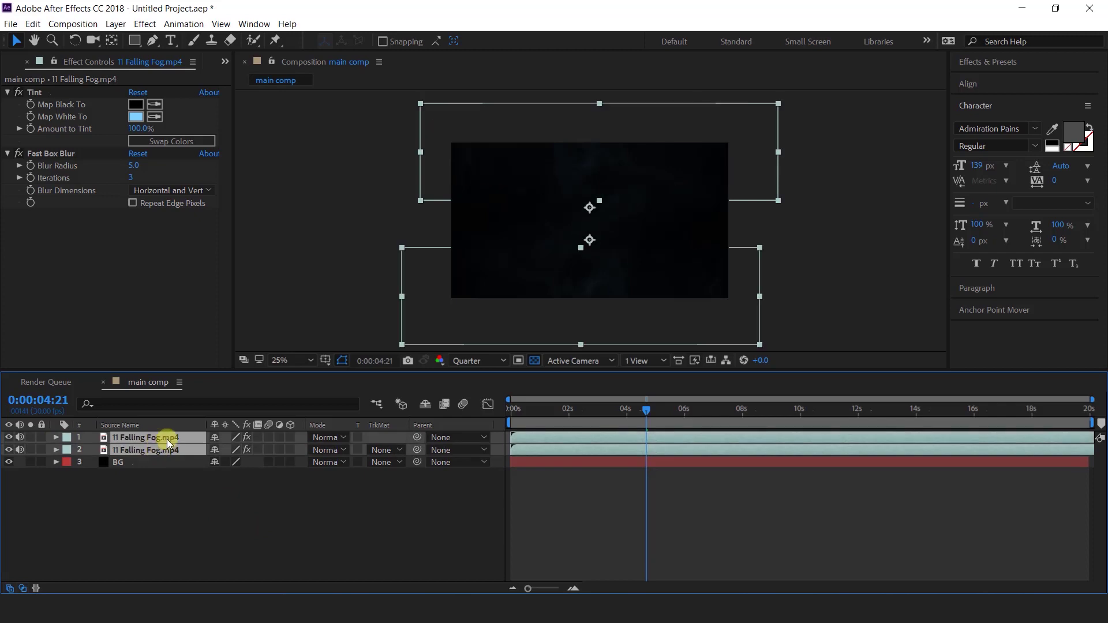
{"action": "right_click", "coordinate": [167, 439]}
{"action": "left_click", "coordinate": [228, 480]}
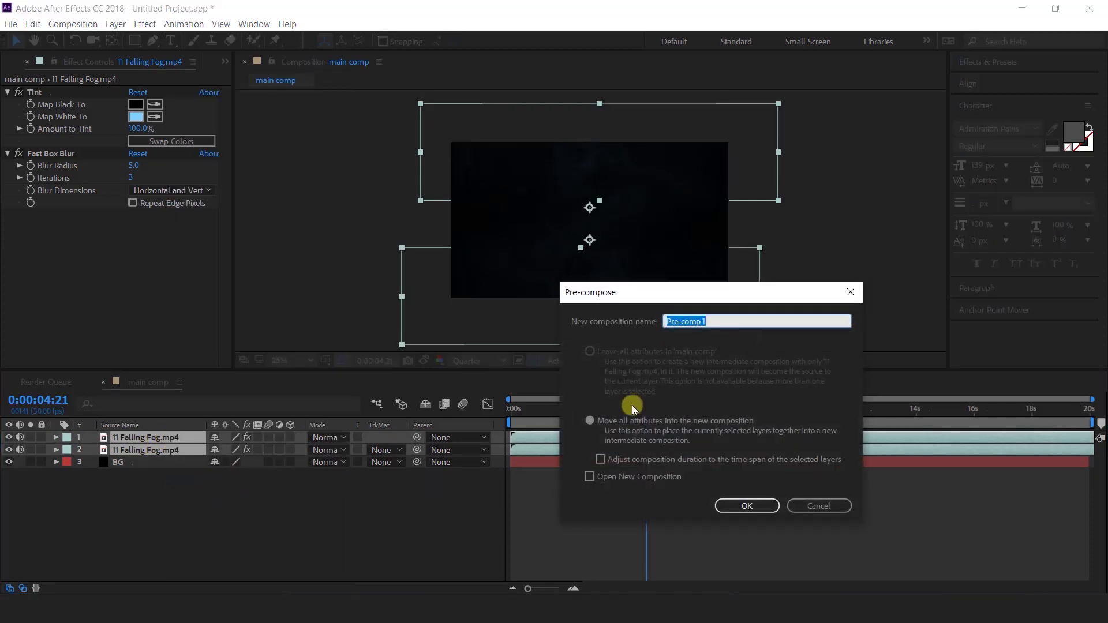
{"action": "type", "text": "smoke"}
{"action": "key", "text": "Return"}
{"action": "left_click_drag", "start_coordinate": [527, 409], "coordinate": [634, 408]}
{"action": "left_click", "coordinate": [159, 463]}
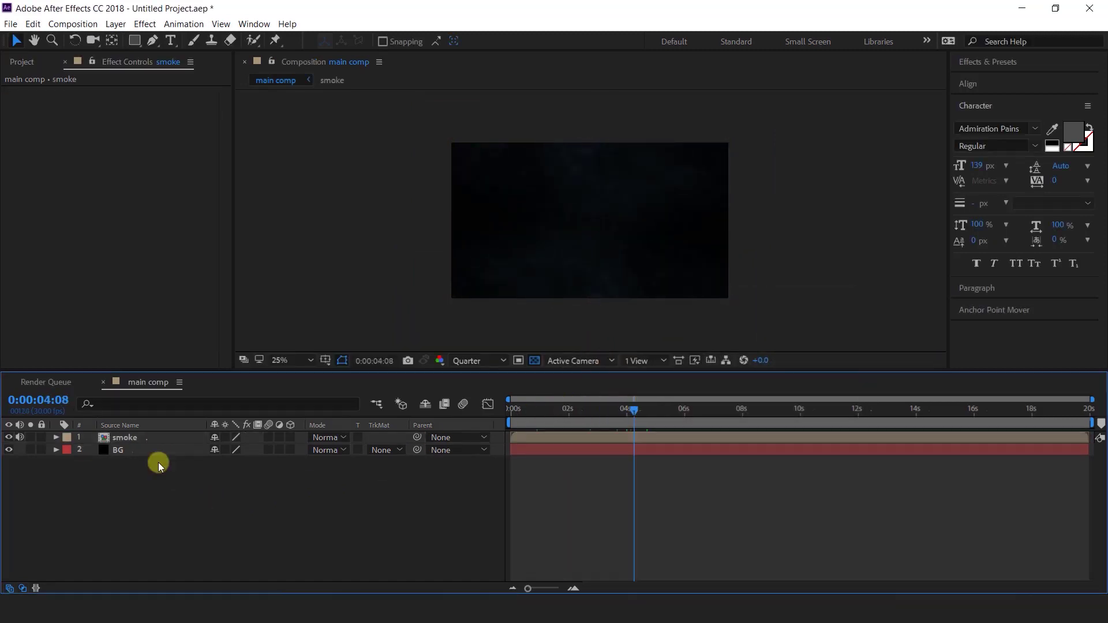
- Duplicate the smoke layer, flip the copy horizontally and preview the result
{"action": "left_click", "coordinate": [123, 439]}
{"action": "key", "text": "ctrl+d"}
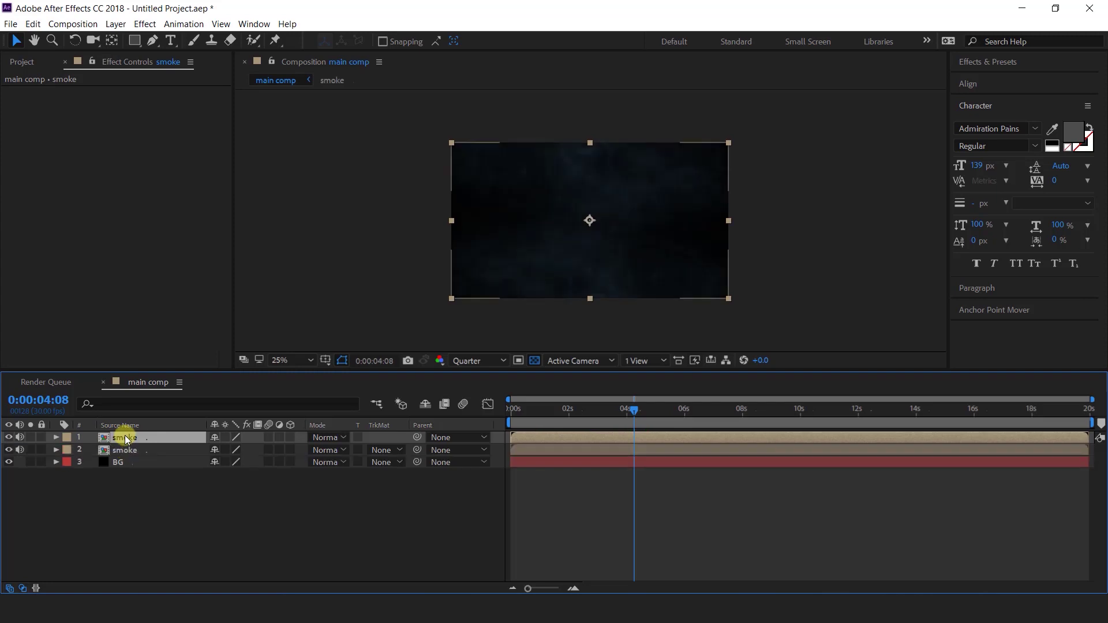
{"action": "right_click", "coordinate": [127, 438]}
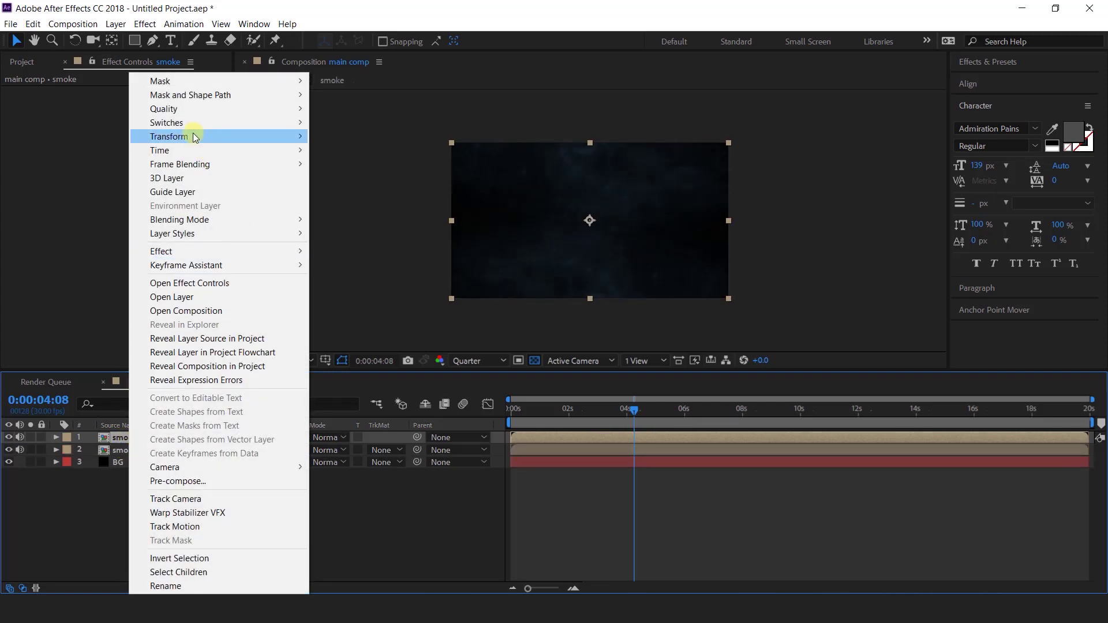
{"action": "mouse_move", "coordinate": [164, 136]}
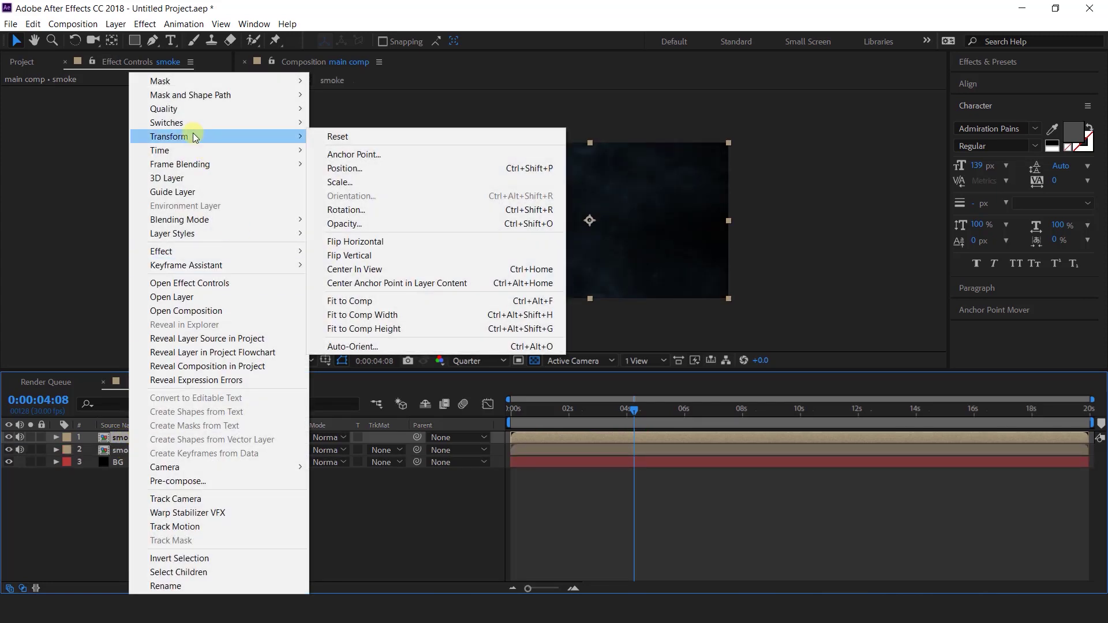
{"action": "left_click", "coordinate": [345, 243]}
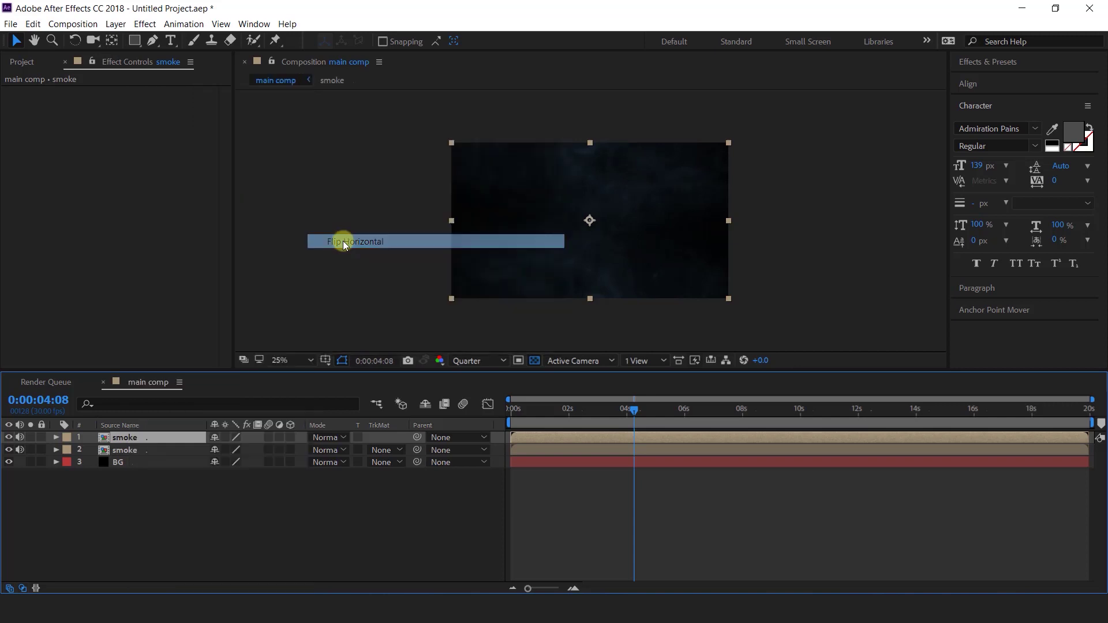
{"action": "left_click", "coordinate": [531, 411]}
{"action": "key", "text": "space"}
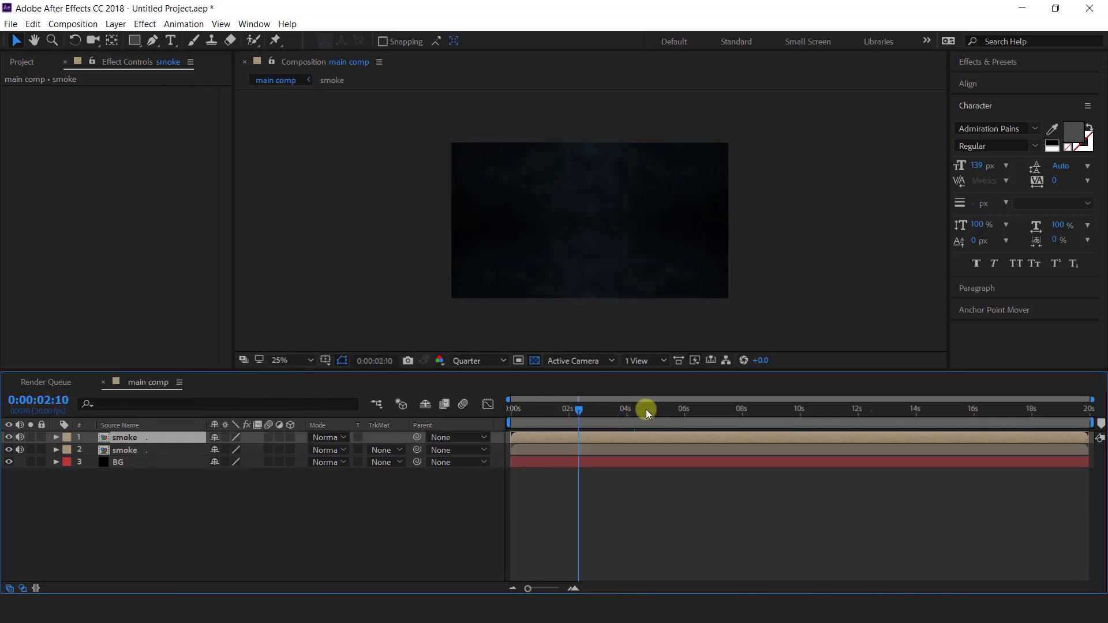
- Preview the mirrored smoke background and create a new composition named text1
{"action": "key", "text": "space"}
{"action": "left_click_drag", "start_coordinate": [676, 408], "coordinate": [688, 409]}
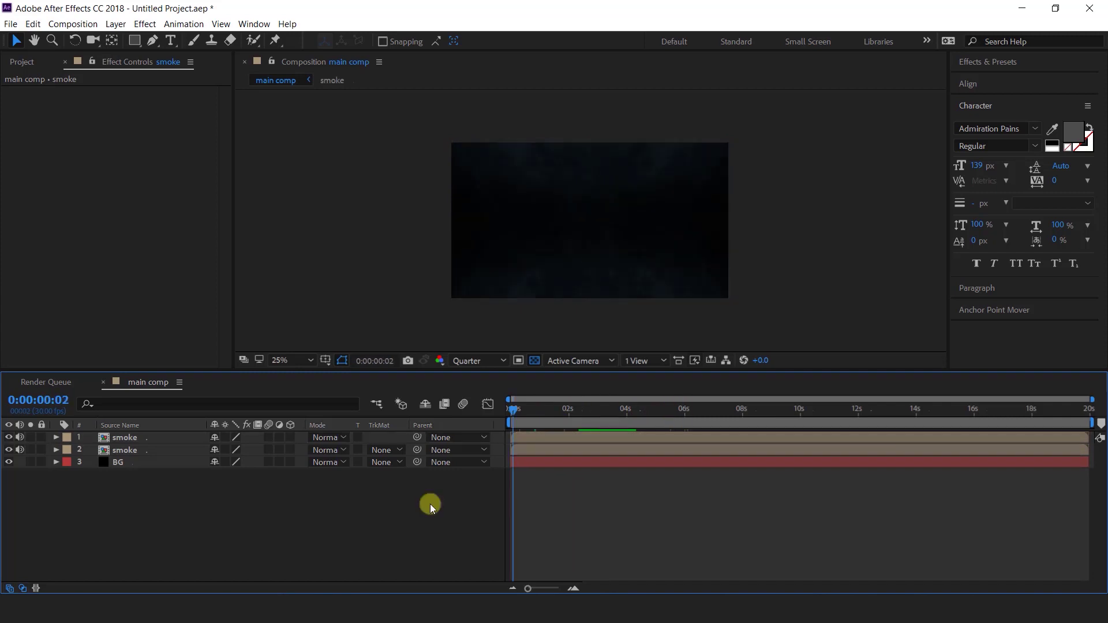
{"action": "left_click", "coordinate": [22, 62]}
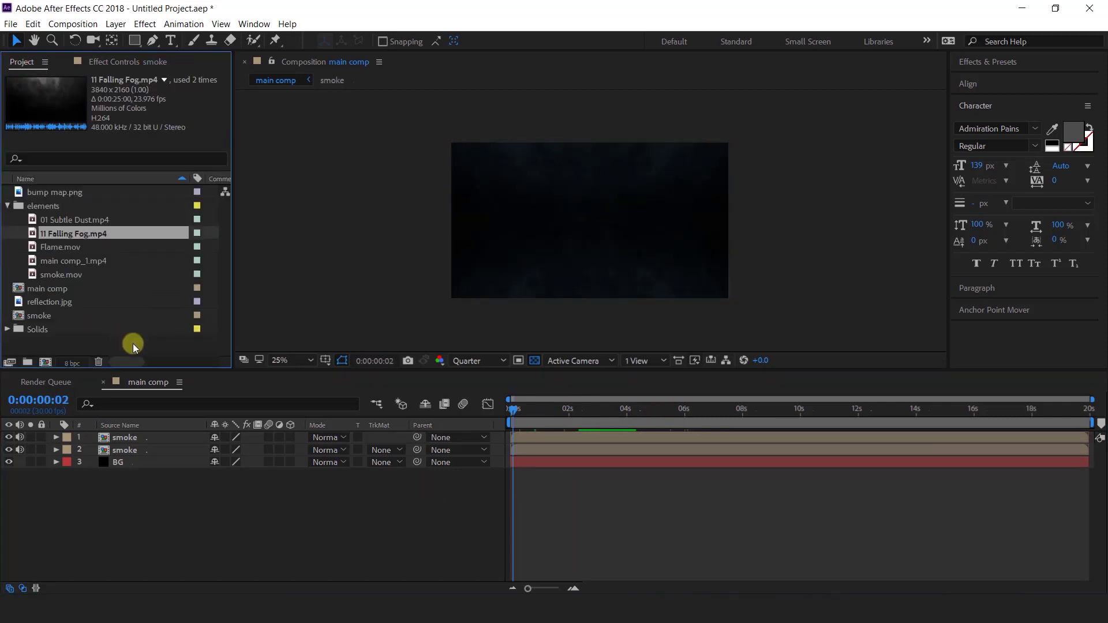
{"action": "left_click", "coordinate": [7, 206]}
{"action": "left_click", "coordinate": [45, 362]}
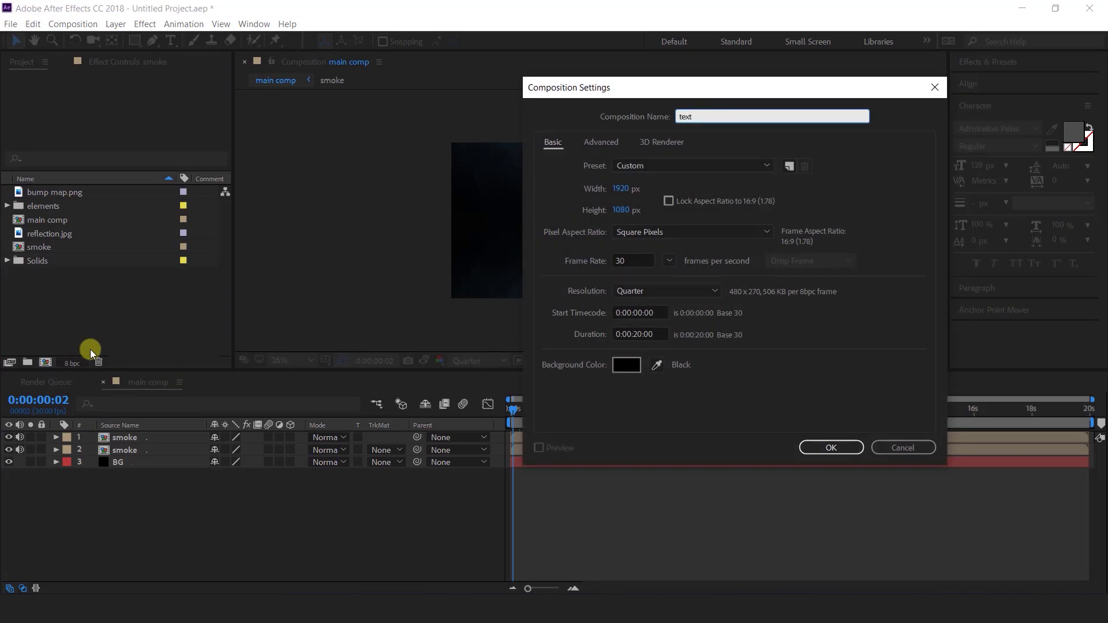
{"action": "key", "text": "Return"}
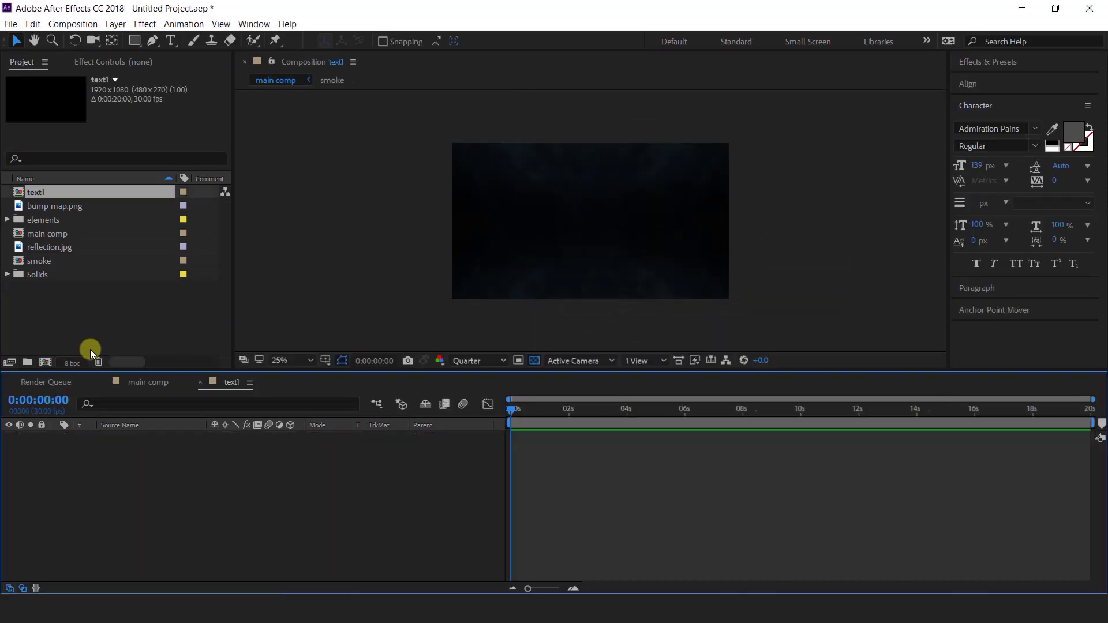
- Create a composition named text placeholder1 and add the white title text Action Title at its centre
{"action": "left_click", "coordinate": [133, 292]}
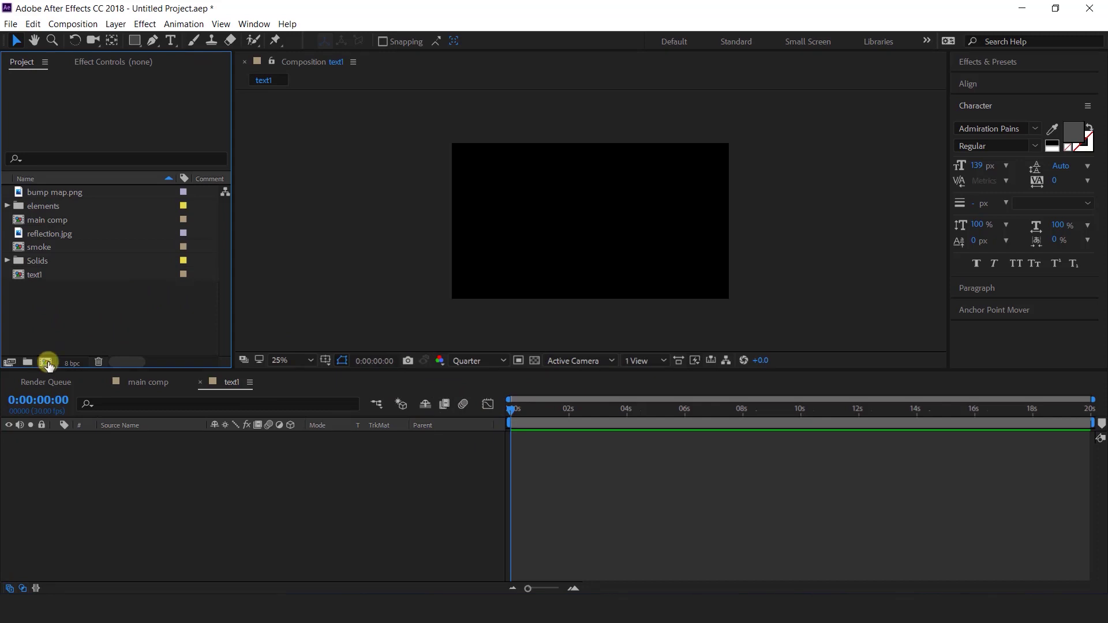
{"action": "left_click", "coordinate": [46, 362]}
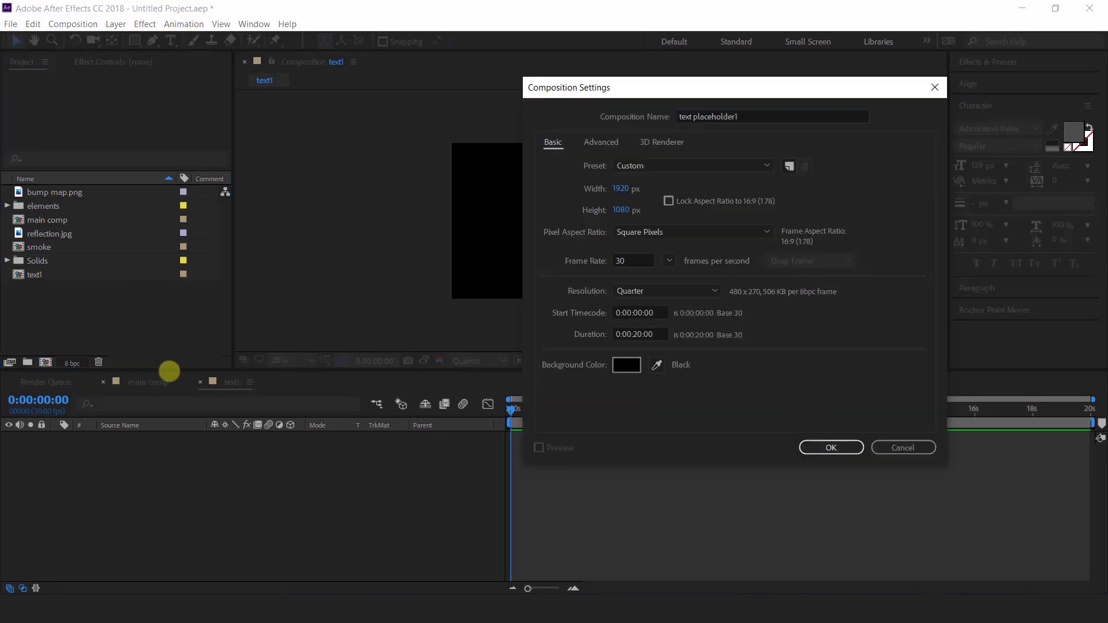
{"action": "key", "text": "Return"}
{"action": "left_click", "coordinate": [514, 222]}
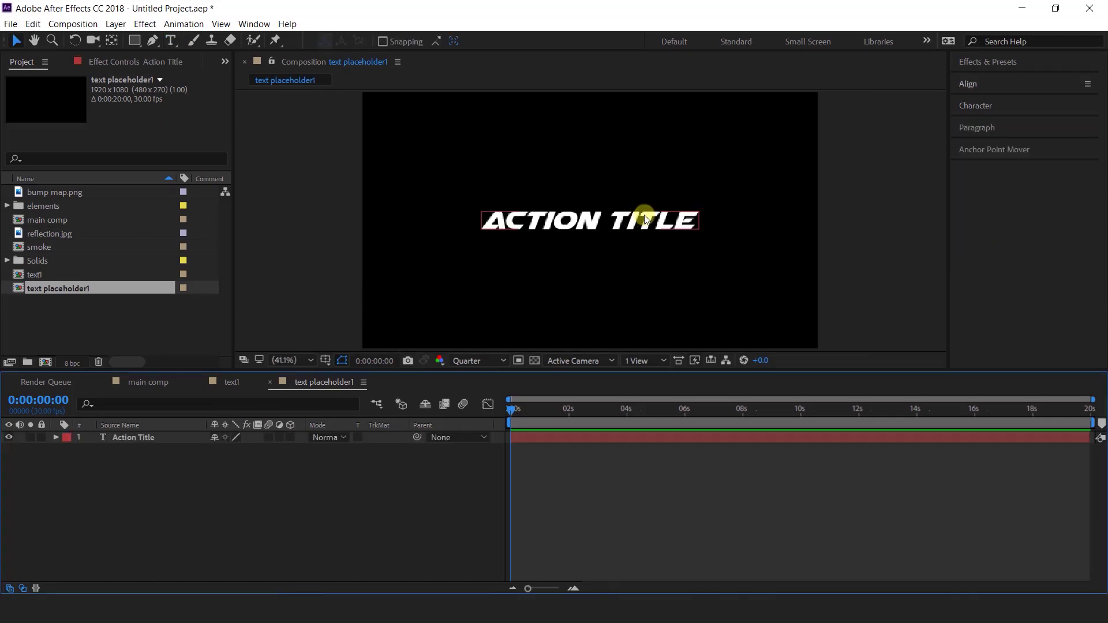
- Place the text placeholder1 composition in the text1 composition and duplicate the layer
{"action": "left_click", "coordinate": [230, 382]}
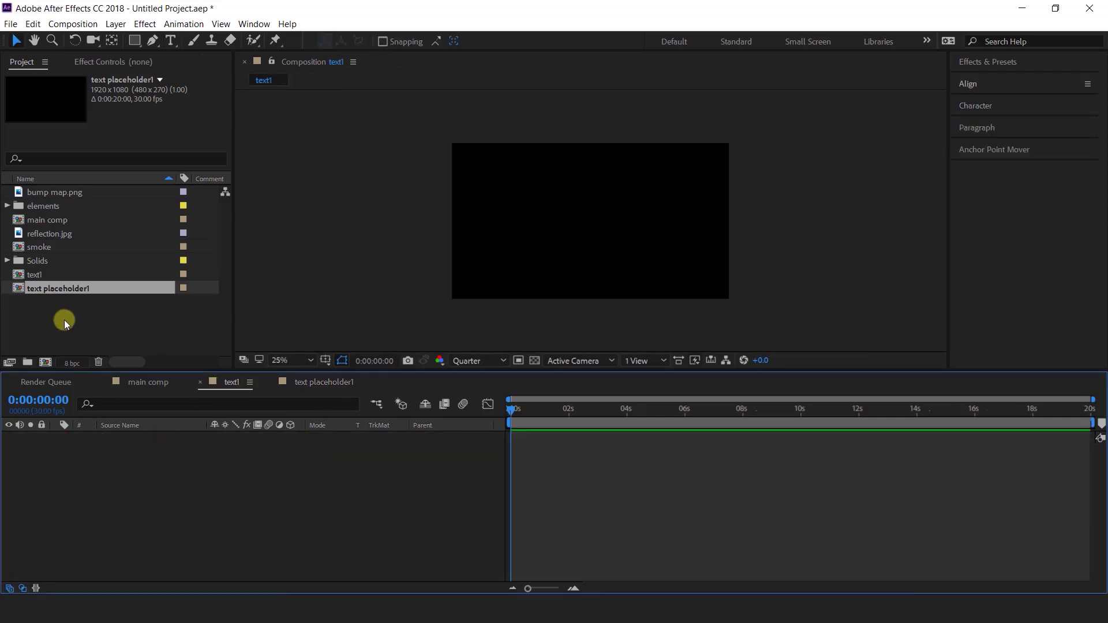
{"action": "left_click", "coordinate": [54, 289]}
{"action": "left_click_drag", "start_coordinate": [21, 291], "coordinate": [163, 442]}
{"action": "left_click", "coordinate": [148, 437]}
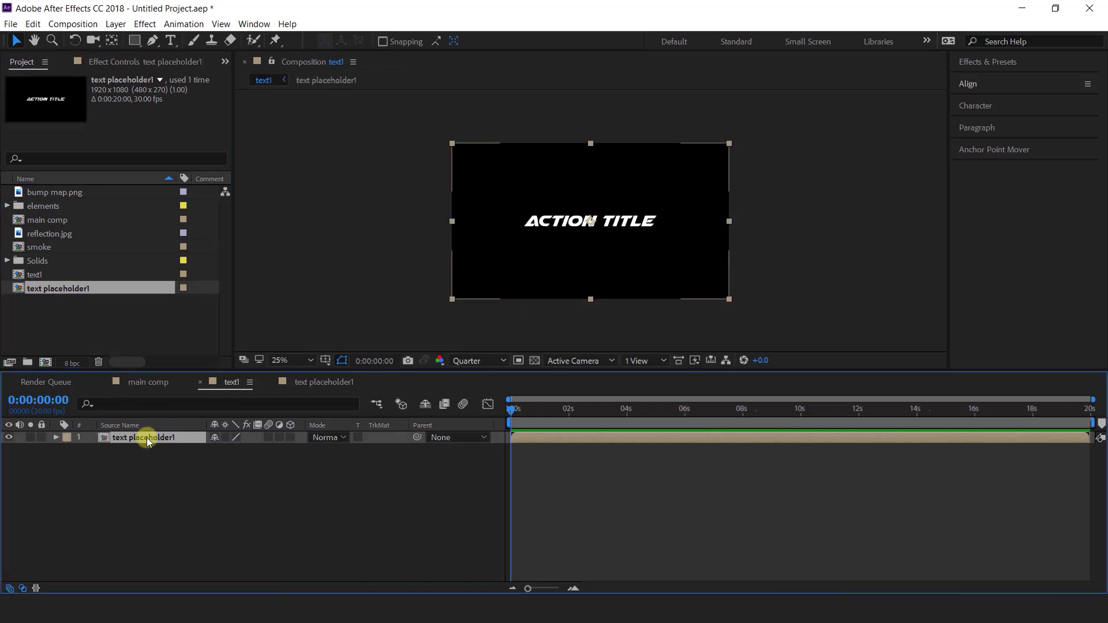
{"action": "key", "text": "ctrl+d"}
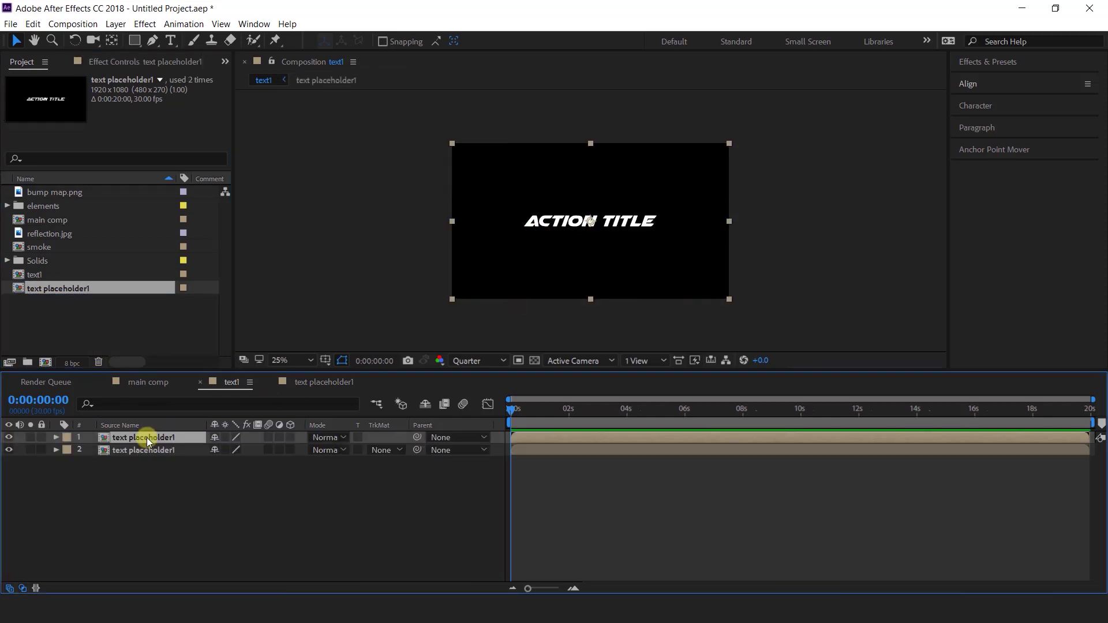
{"action": "left_click", "coordinate": [150, 482]}
- Rename the upper text placeholder1 layer as text placeholder1 bevel
{"action": "left_click", "coordinate": [149, 438]}
{"action": "key", "text": "Return"}
{"action": "key", "text": "End"}
{"action": "type", "text": "bevel"}
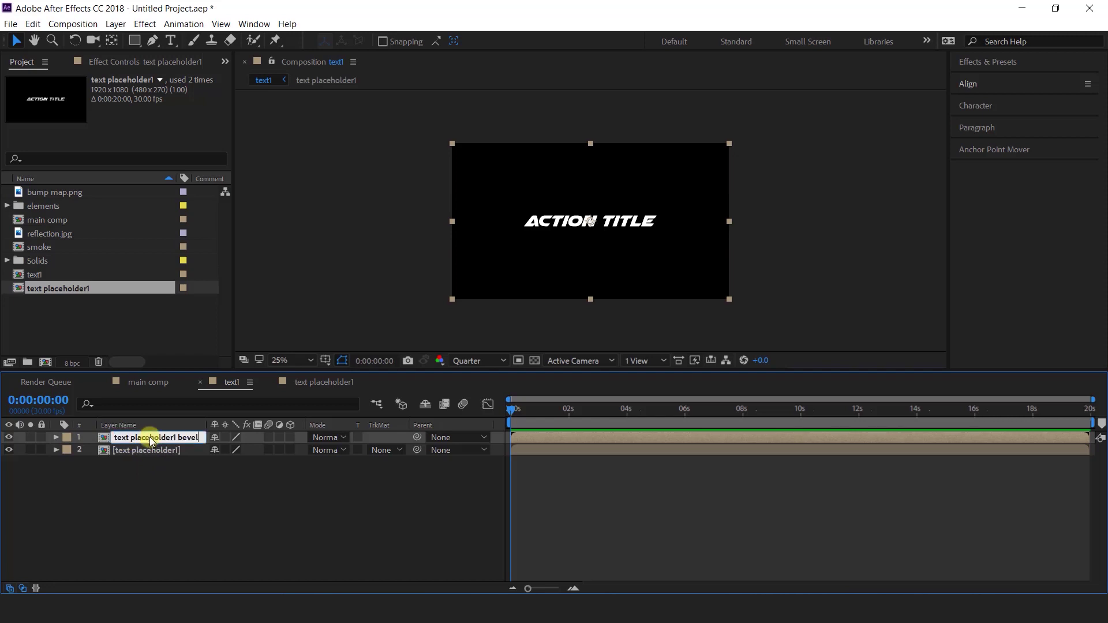
{"action": "key", "text": "Return"}
- Apply the Fill effect to the bevel layer and set its colour to black (000000)
{"action": "key", "text": "ctrl+space"}
{"action": "type", "text": "fill"}
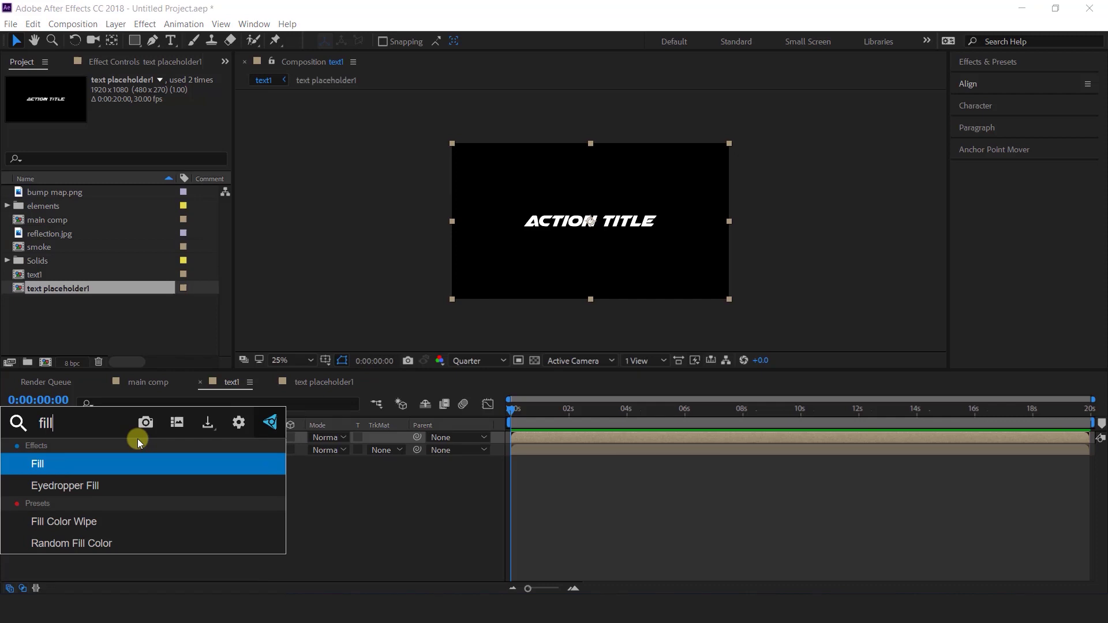
{"action": "key", "text": "Return"}
{"action": "left_click", "coordinate": [136, 128]}
{"action": "left_click", "coordinate": [62, 254]}
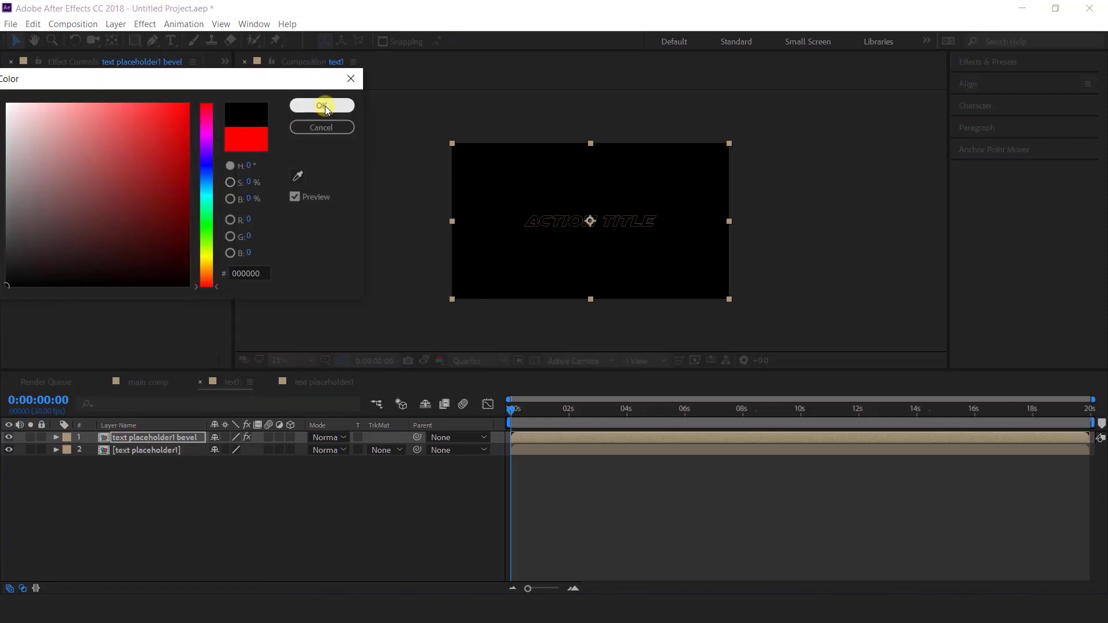
{"action": "left_click", "coordinate": [324, 104]}
- Apply the Bevel Alpha effect to the text placeholder1 bevel layer
{"action": "left_click", "coordinate": [149, 438]}
{"action": "key", "text": "ctrl+space"}
{"action": "type", "text": "be"}
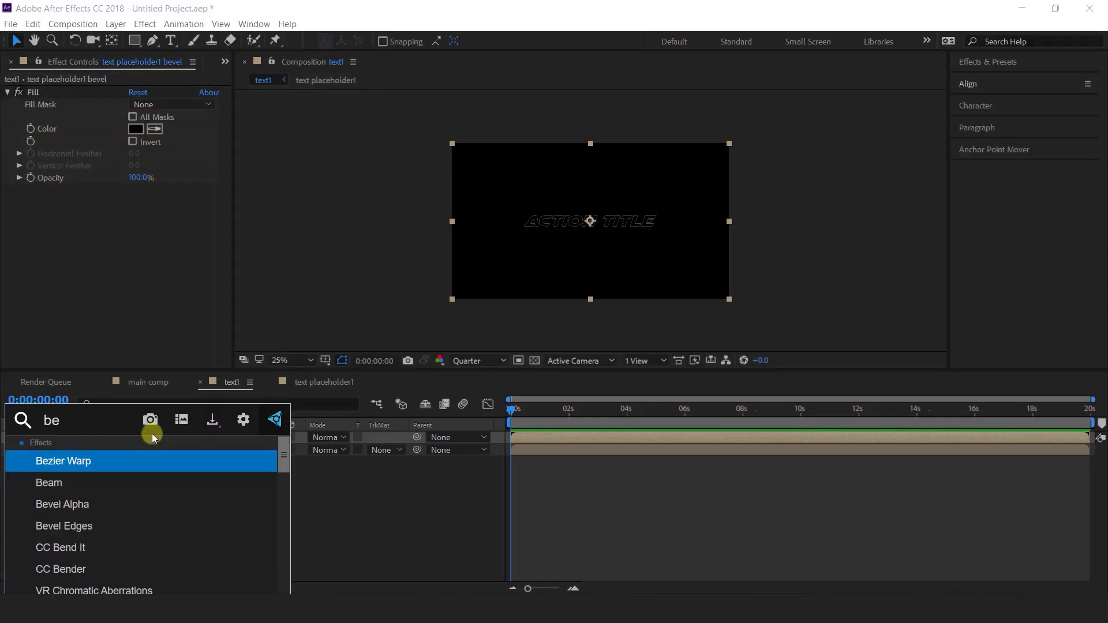
{"action": "key", "text": "Down"}
{"action": "key", "text": "Down"}
{"action": "key", "text": "Down"}
{"action": "key", "text": "Up"}
{"action": "key", "text": "Return"}
{"action": "key", "text": "period"}
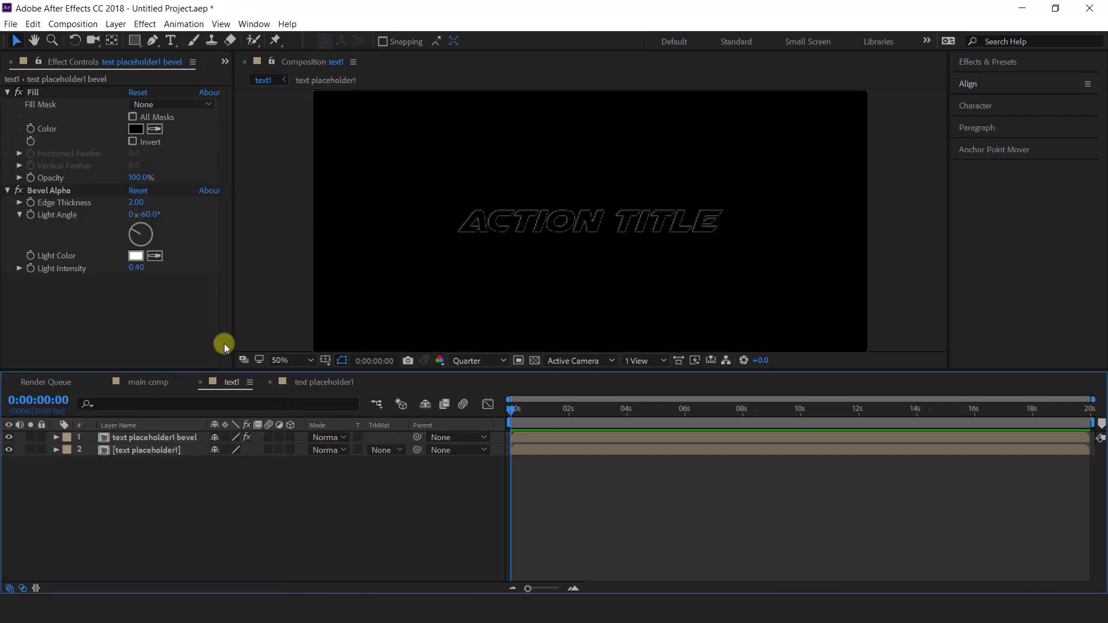
- Set the Bevel Alpha light intensity to 1 and its light angle to -20°
{"action": "left_click", "coordinate": [137, 269]}
{"action": "type", "text": "1"}
{"action": "key", "text": "Return"}
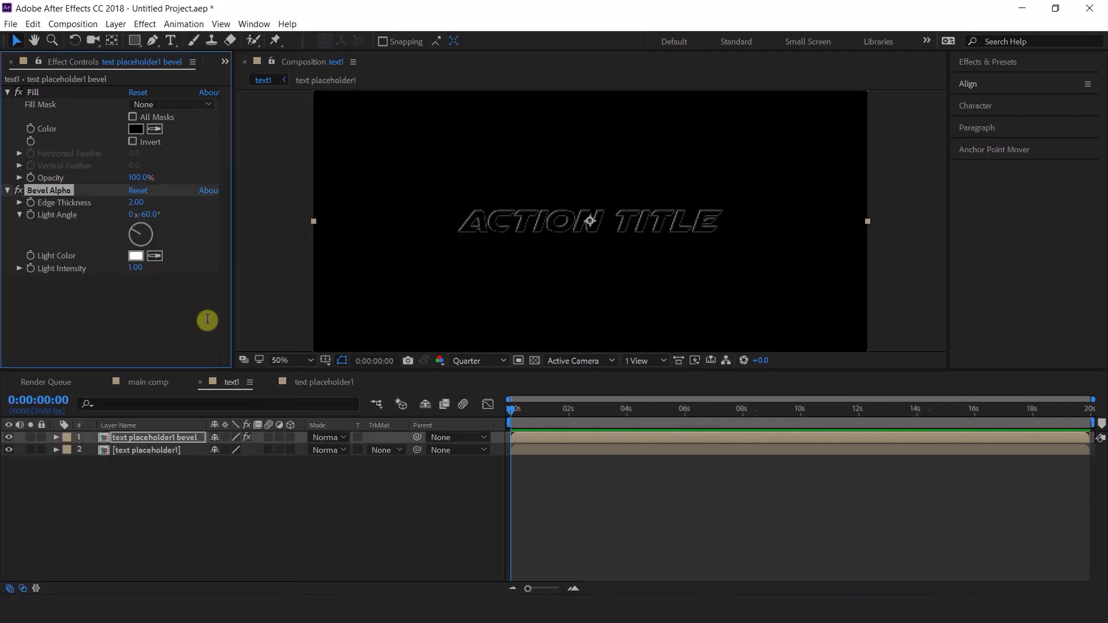
{"action": "left_click", "coordinate": [150, 215]}
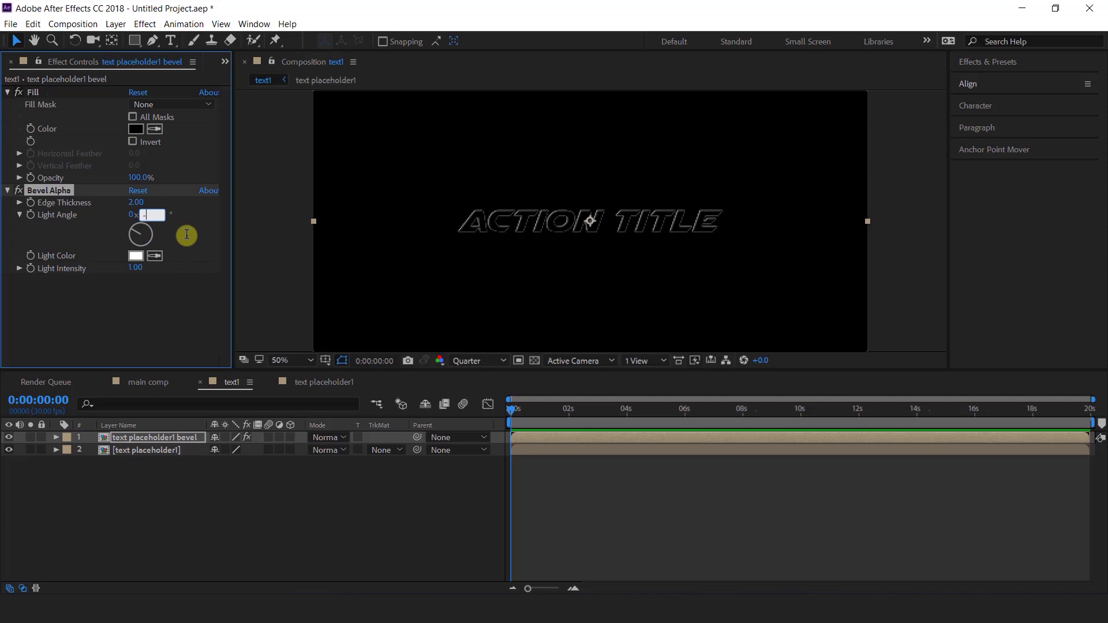
{"action": "type", "text": "-20"}
{"action": "key", "text": "Return"}
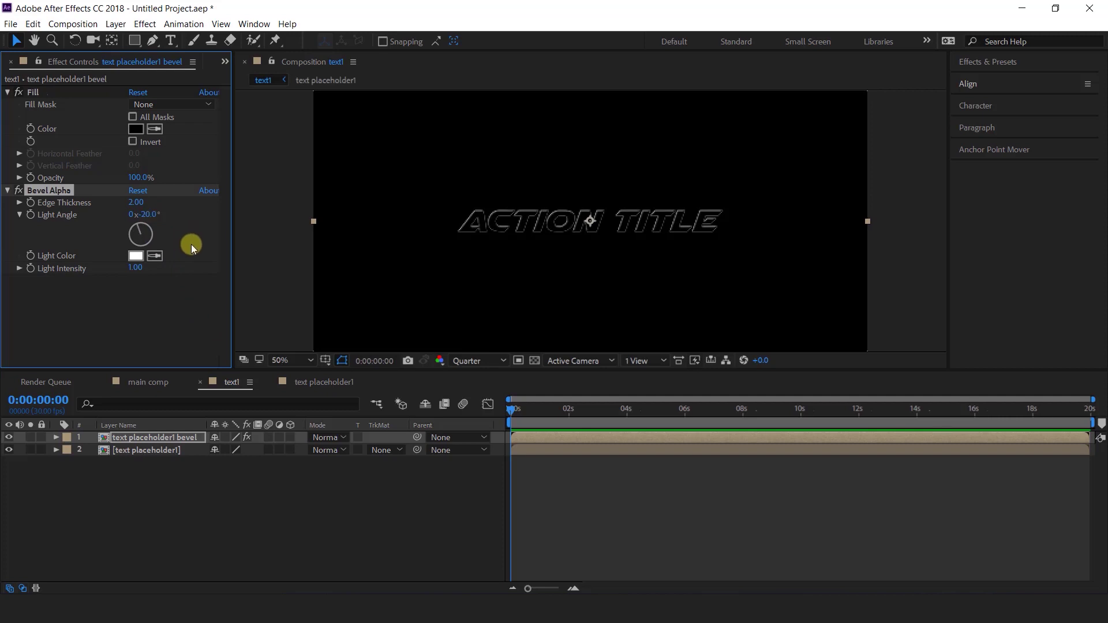
- Set the preview resolution of the text1 composition to Half and deselect the layer
{"action": "left_click", "coordinate": [472, 361]}
{"action": "left_click", "coordinate": [481, 408]}
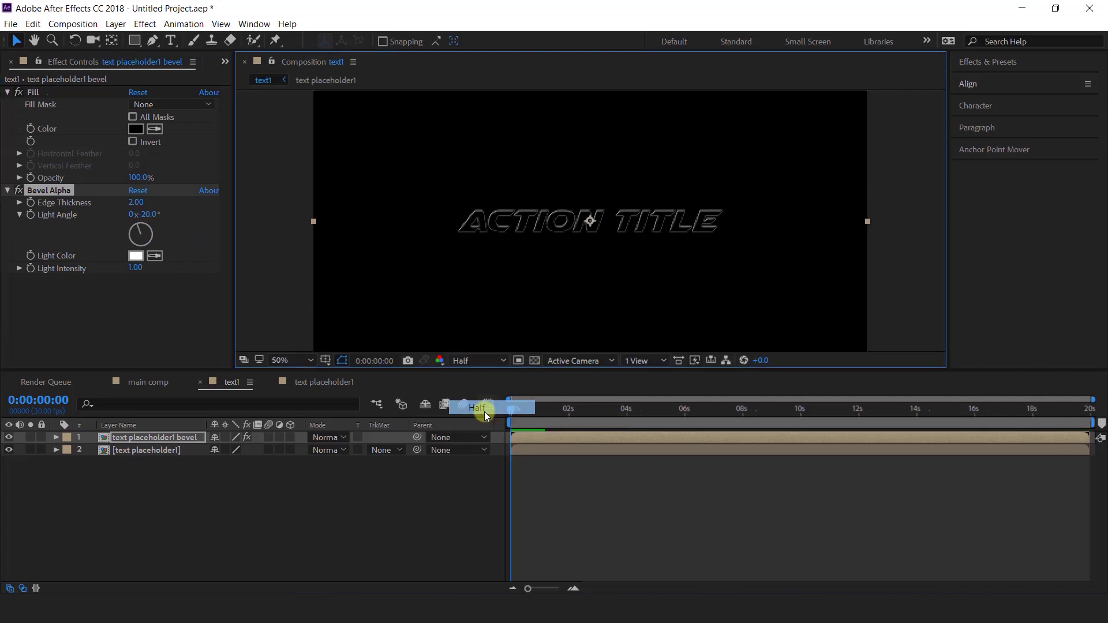
{"action": "left_click", "coordinate": [383, 520]}
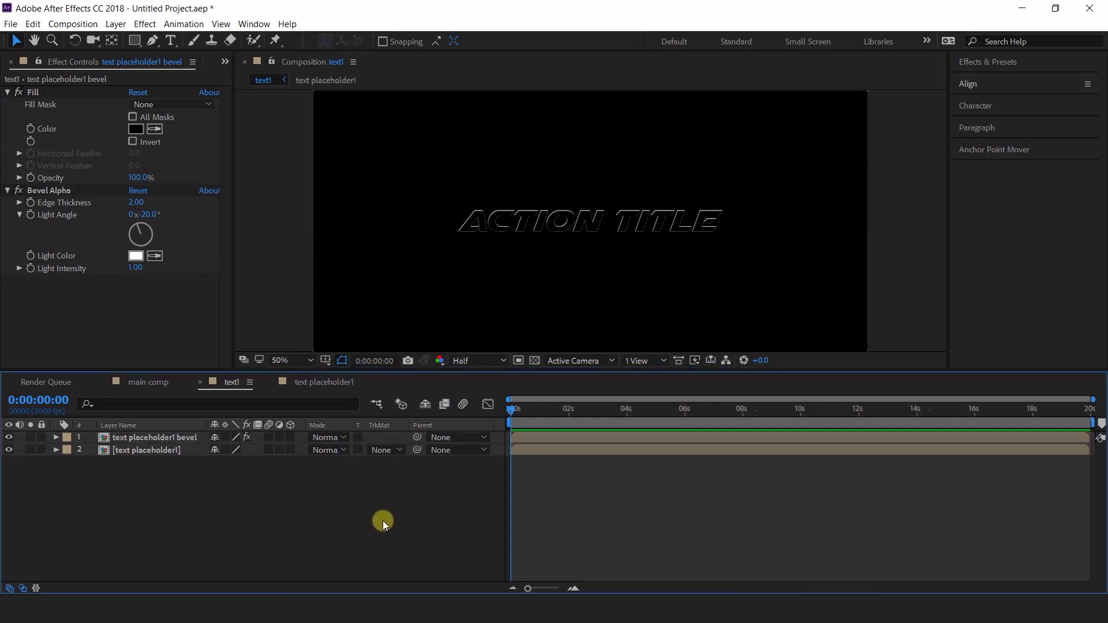
- Rename the lower text layer as text placeholder1 white and check it briefly on its own
{"action": "left_click", "coordinate": [154, 456]}
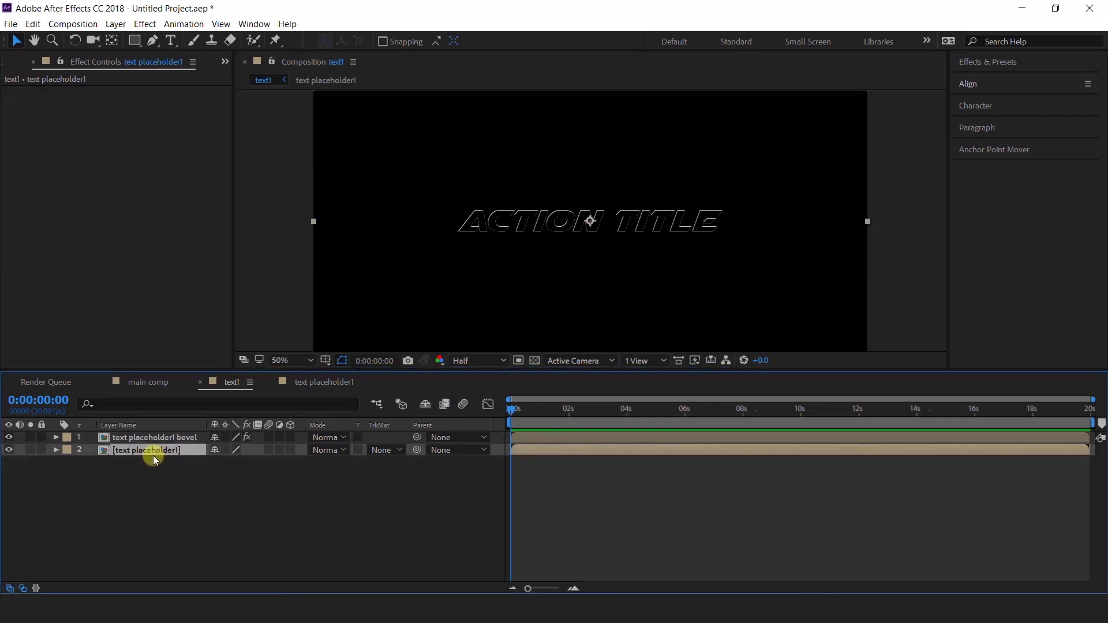
{"action": "key", "text": "Return"}
{"action": "key", "text": "End"}
{"action": "type", "text": "white"}
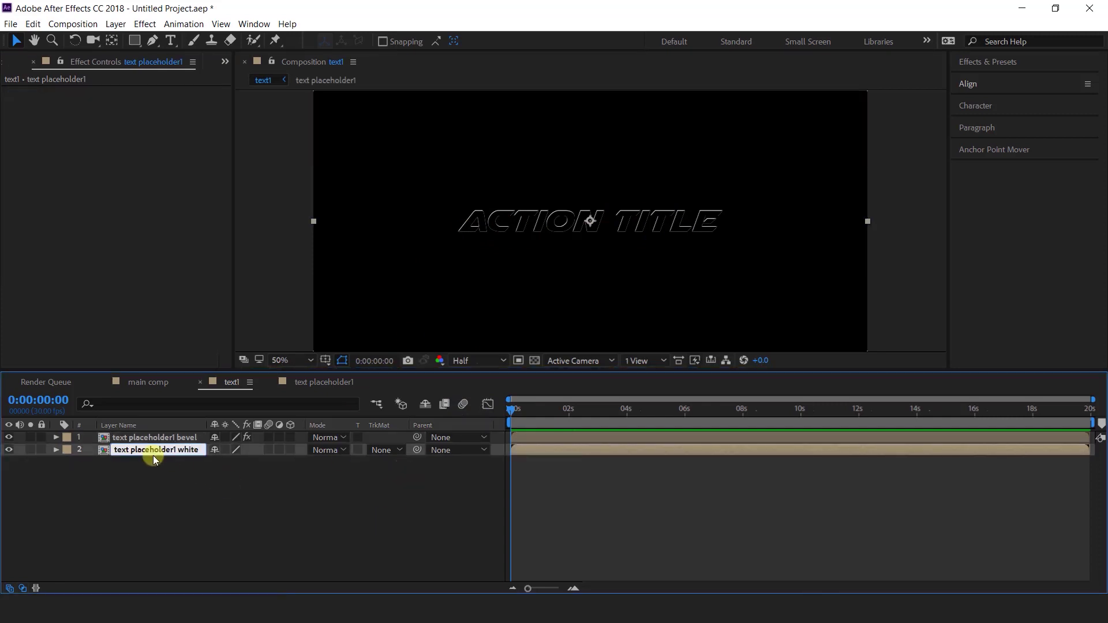
{"action": "key", "text": "Return"}
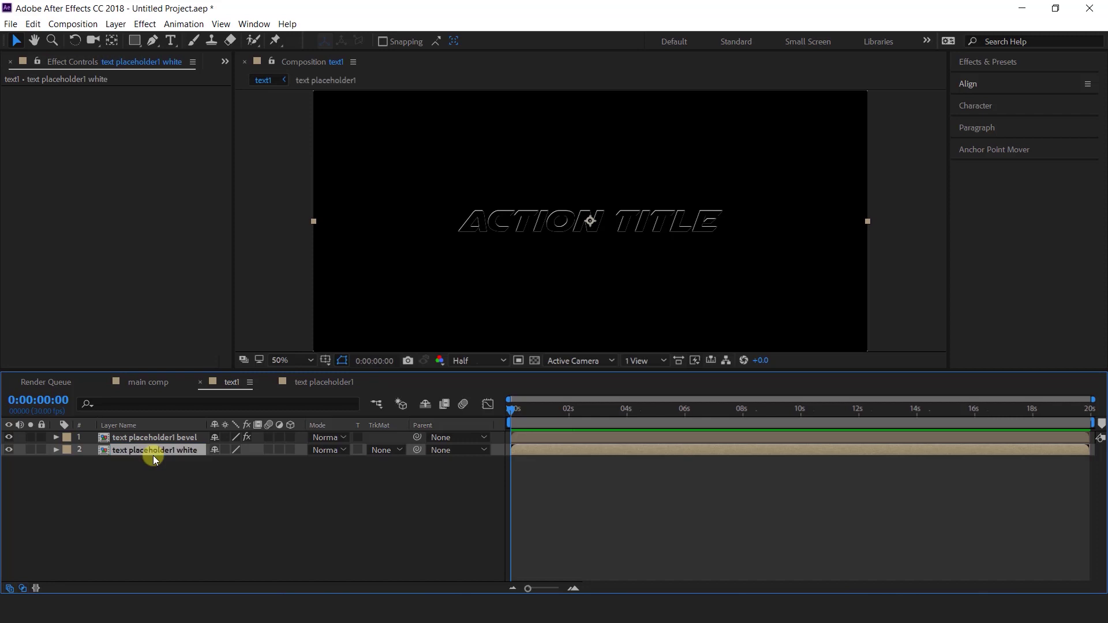
{"action": "left_click", "coordinate": [32, 450]}
{"action": "left_click", "coordinate": [31, 450]}
{"action": "left_click", "coordinate": [193, 466]}
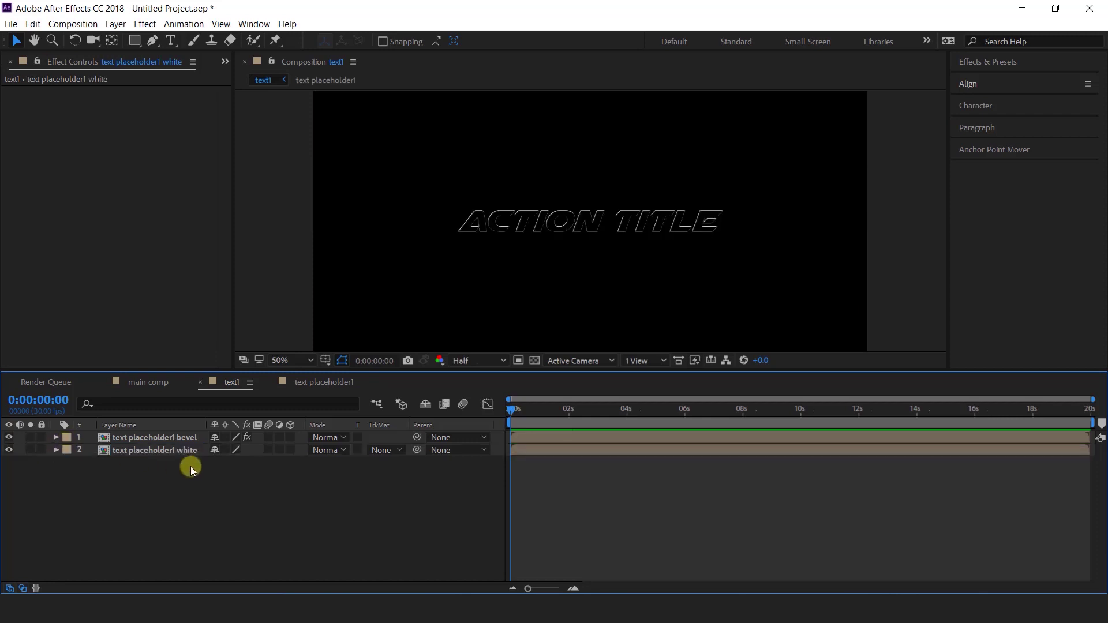
- Create a new composition named bump map
{"action": "scroll", "coordinate": [99, 61], "scroll_direction": "up", "scroll_amount": 1}
{"action": "left_click", "coordinate": [40, 328]}
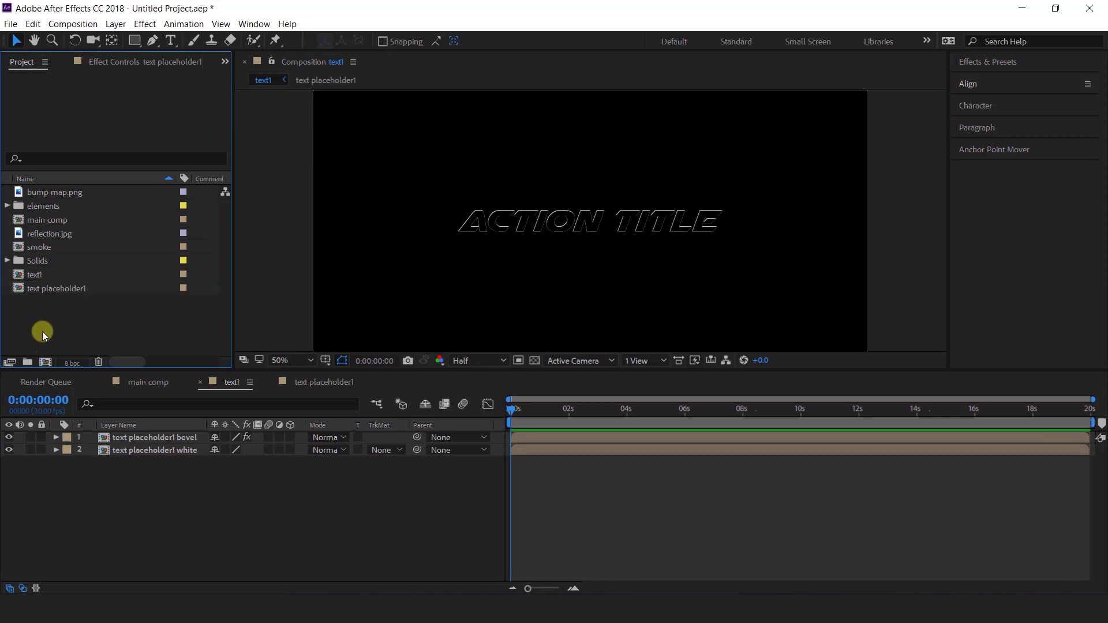
{"action": "left_click", "coordinate": [46, 364]}
{"action": "left_click", "coordinate": [46, 363]}
{"action": "type", "text": "bu"}
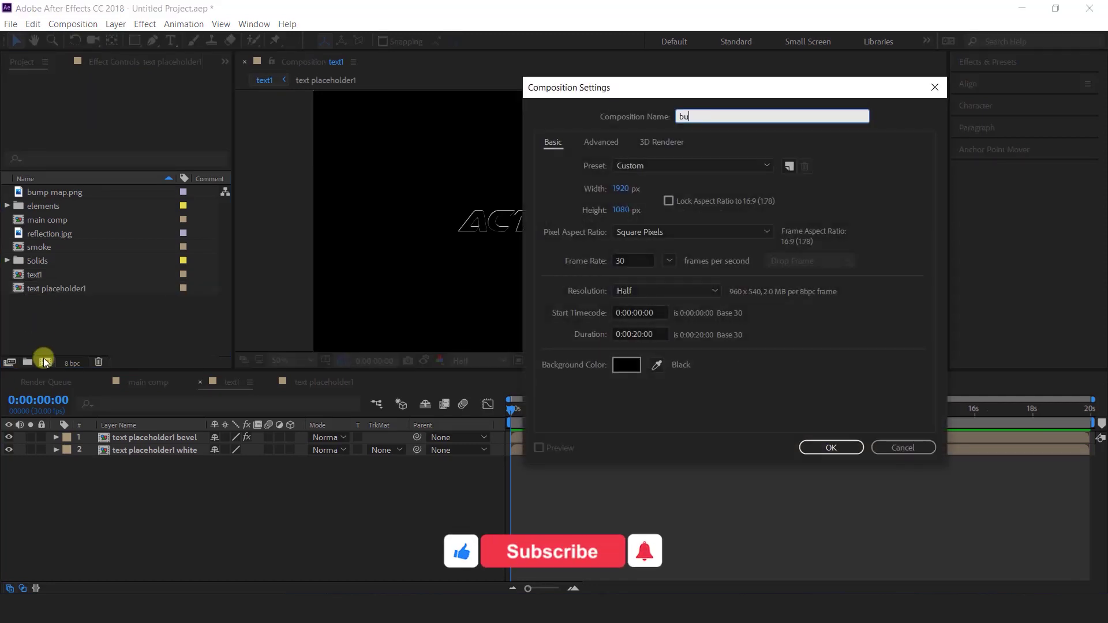
{"action": "type", "text": "mp map"}
{"action": "key", "text": "Return"}
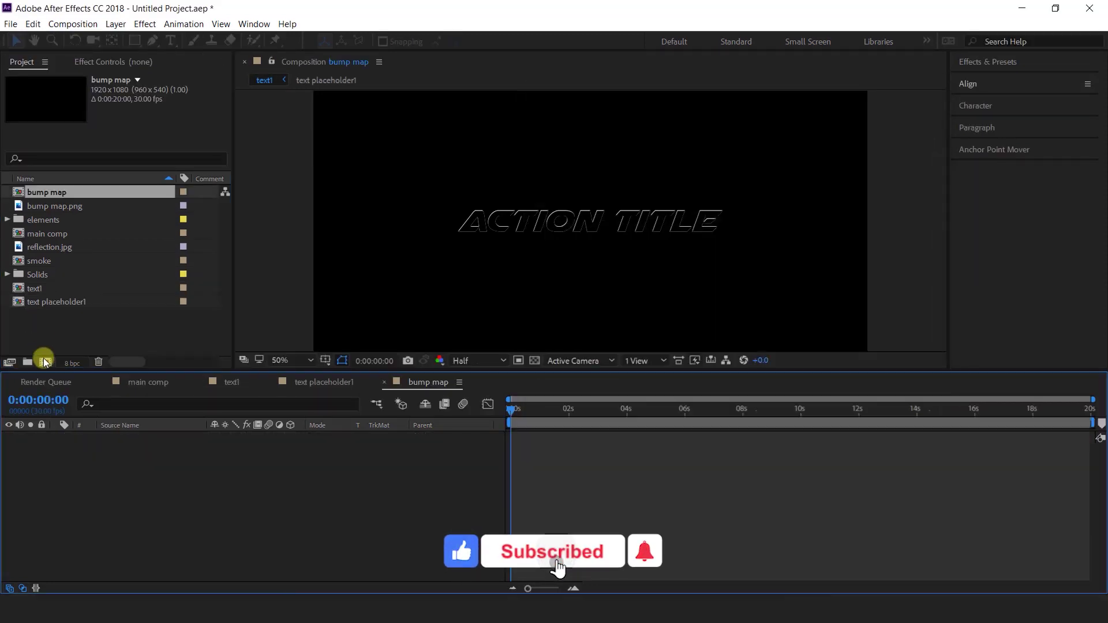
- Place bump map.png in the bump map composition and apply the Motion Tile effect to it
{"action": "left_click_drag", "start_coordinate": [58, 208], "coordinate": [168, 479]}
{"action": "key", "text": "ctrl+space"}
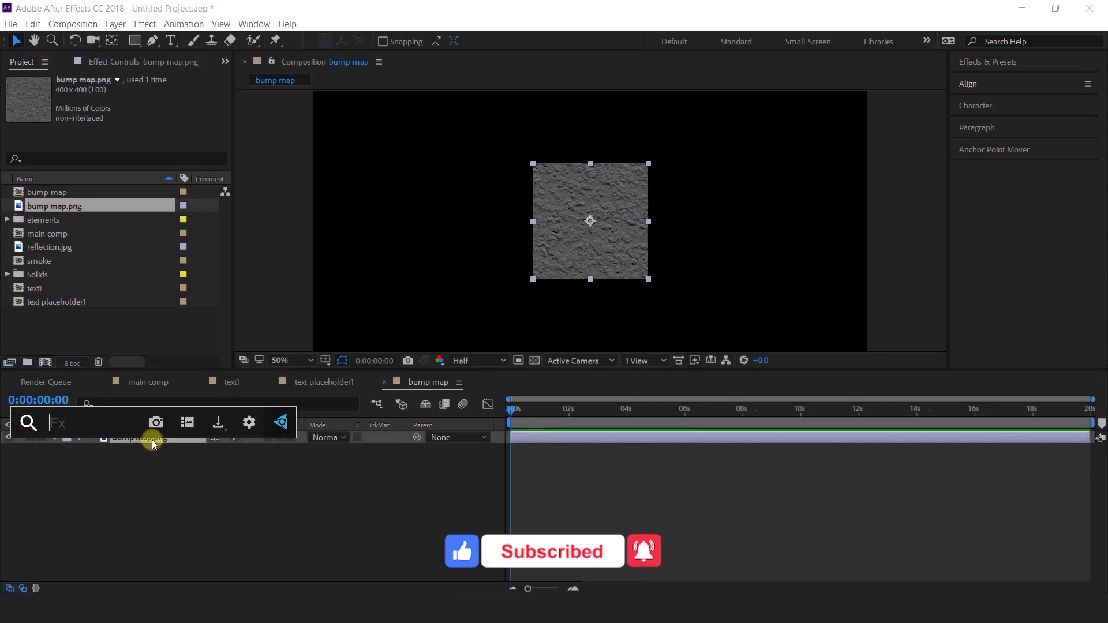
{"action": "type", "text": "motion"}
{"action": "key", "text": "Return"}
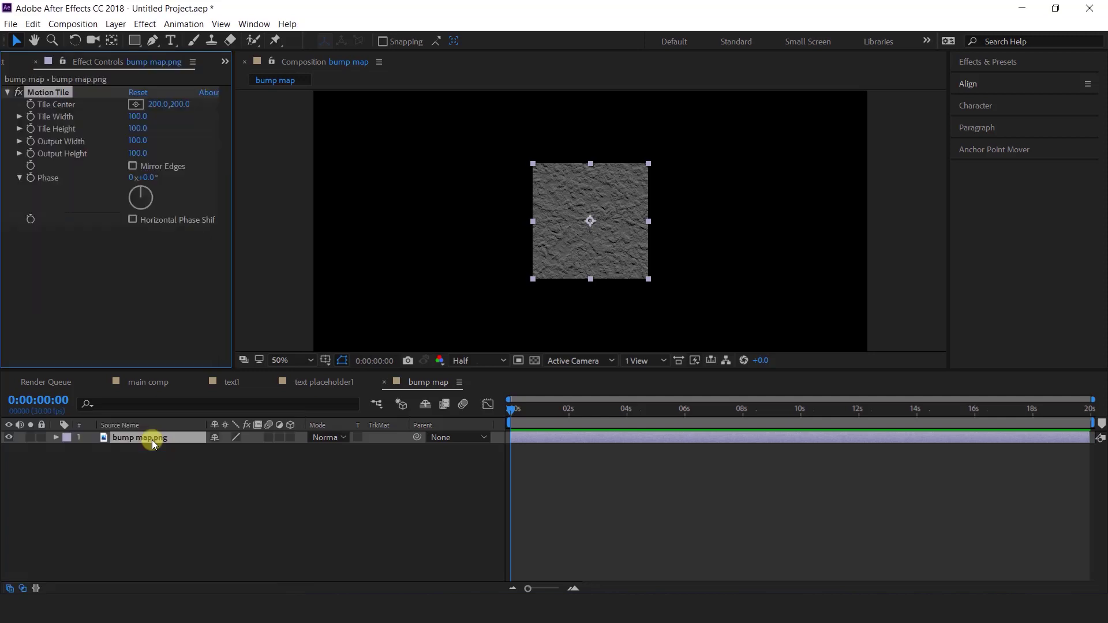
- Set the Motion Tile output width and output height to 500 so the texture fills the frame
{"action": "type", "text": "5"}
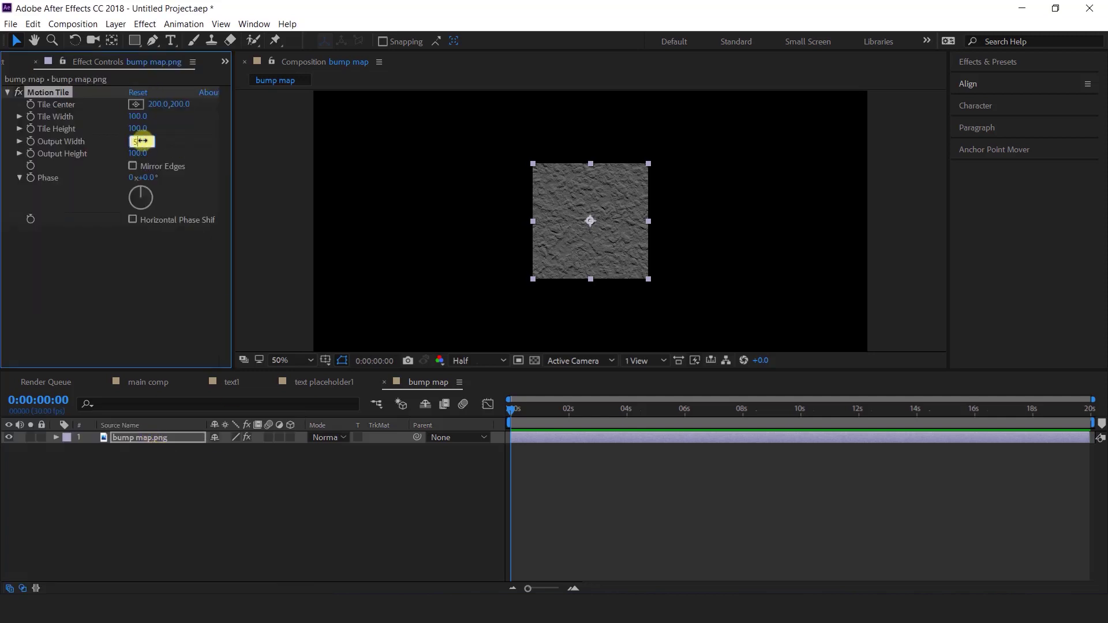
{"action": "type", "text": "0"}
{"action": "key", "text": "Tab"}
{"action": "type", "text": "500"}
{"action": "key", "text": "Tab"}
{"action": "left_click", "coordinate": [143, 141]}
{"action": "type", "text": "500"}
{"action": "key", "text": "Return"}
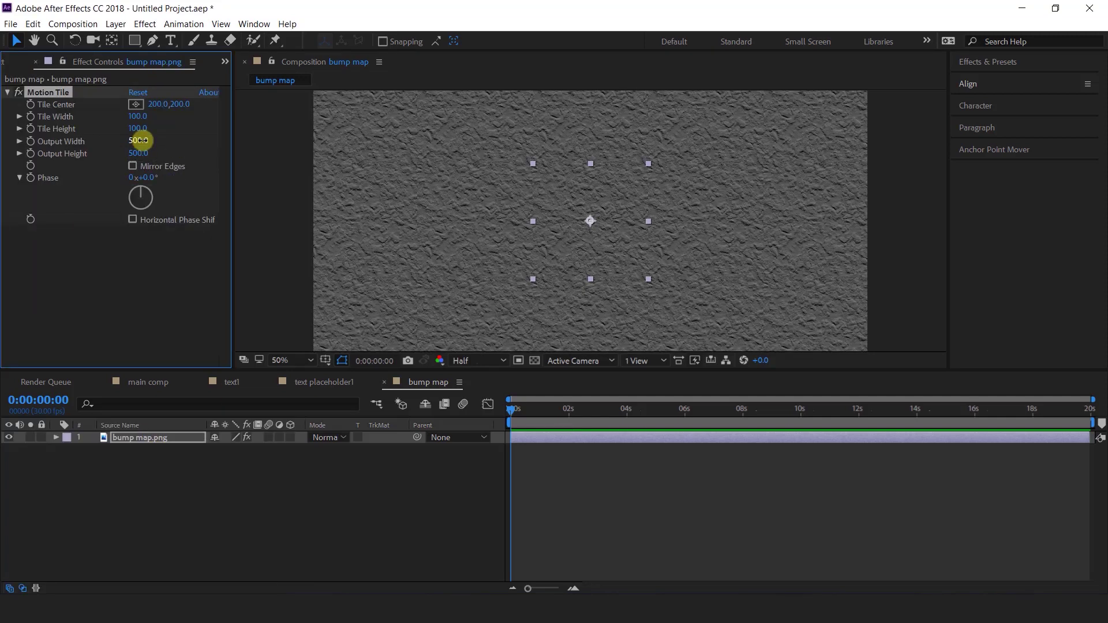
{"action": "left_click", "coordinate": [290, 482]}
- Close the bump map and text placeholder1 compositions, and add bump map as a hidden layer below the text layers in text1
{"action": "left_click", "coordinate": [384, 382]}
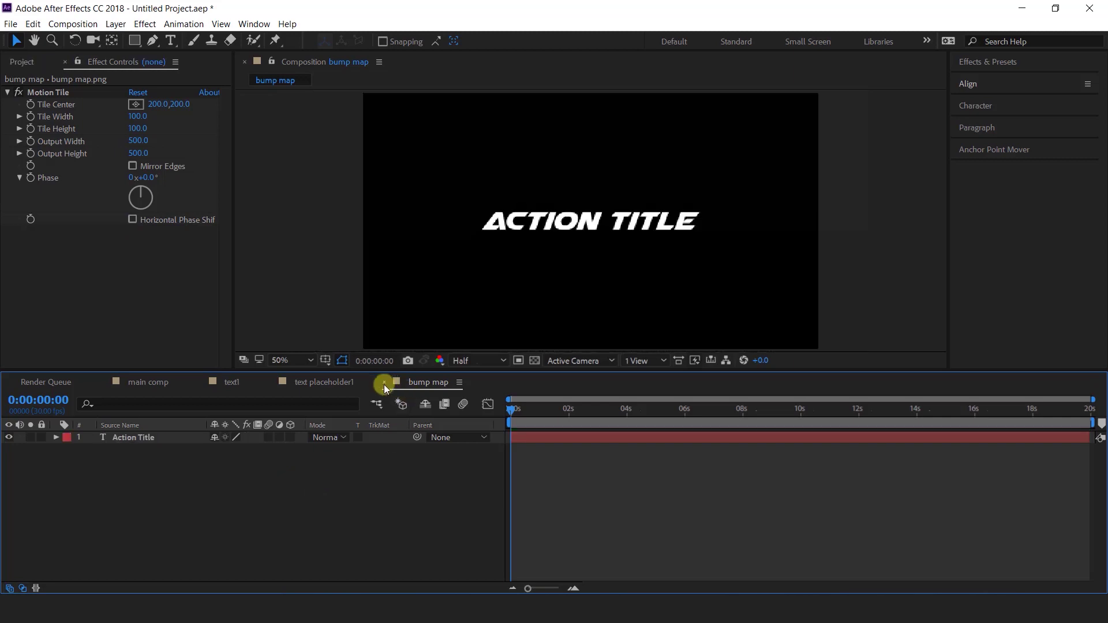
{"action": "left_click", "coordinate": [269, 382]}
{"action": "left_click", "coordinate": [22, 63]}
{"action": "left_click", "coordinate": [21, 320]}
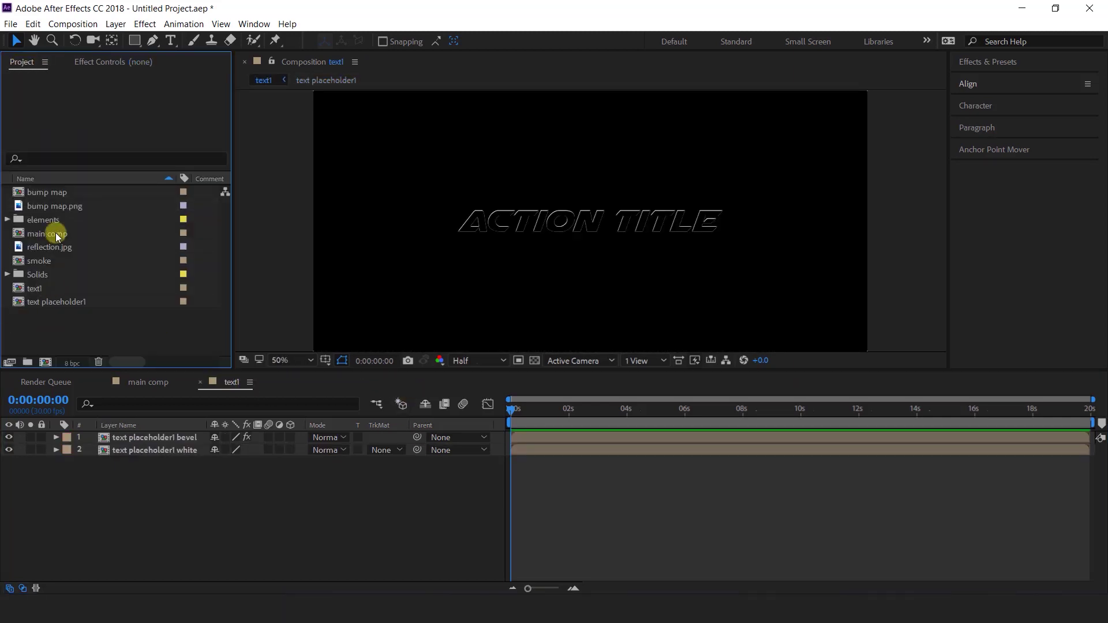
{"action": "left_click_drag", "start_coordinate": [47, 194], "coordinate": [84, 476]}
{"action": "left_click", "coordinate": [9, 463]}
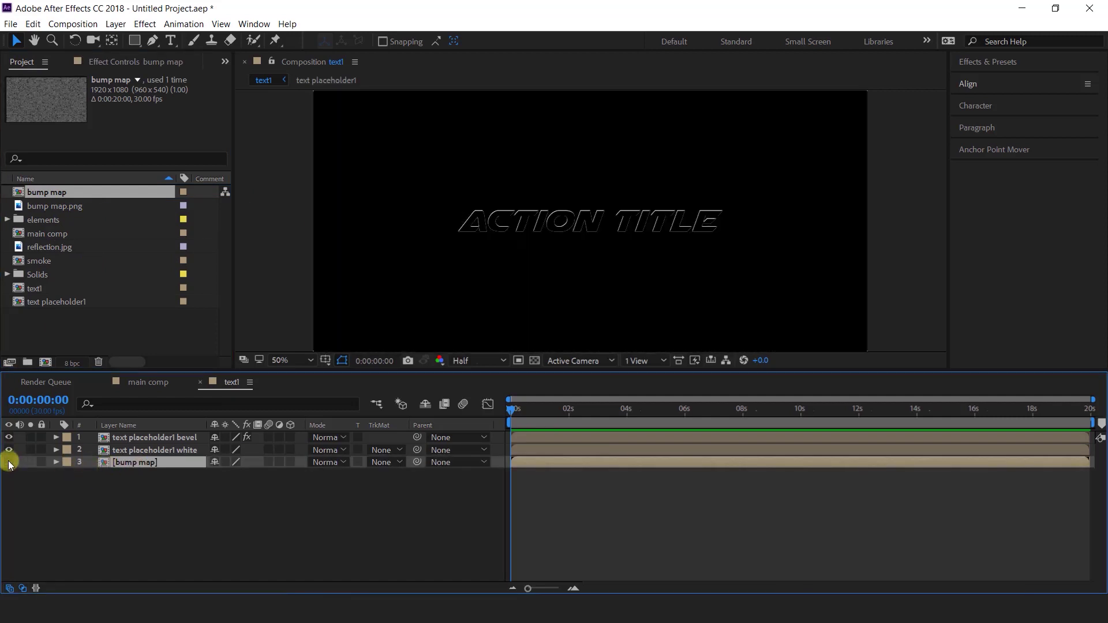
{"action": "left_click", "coordinate": [189, 479]}
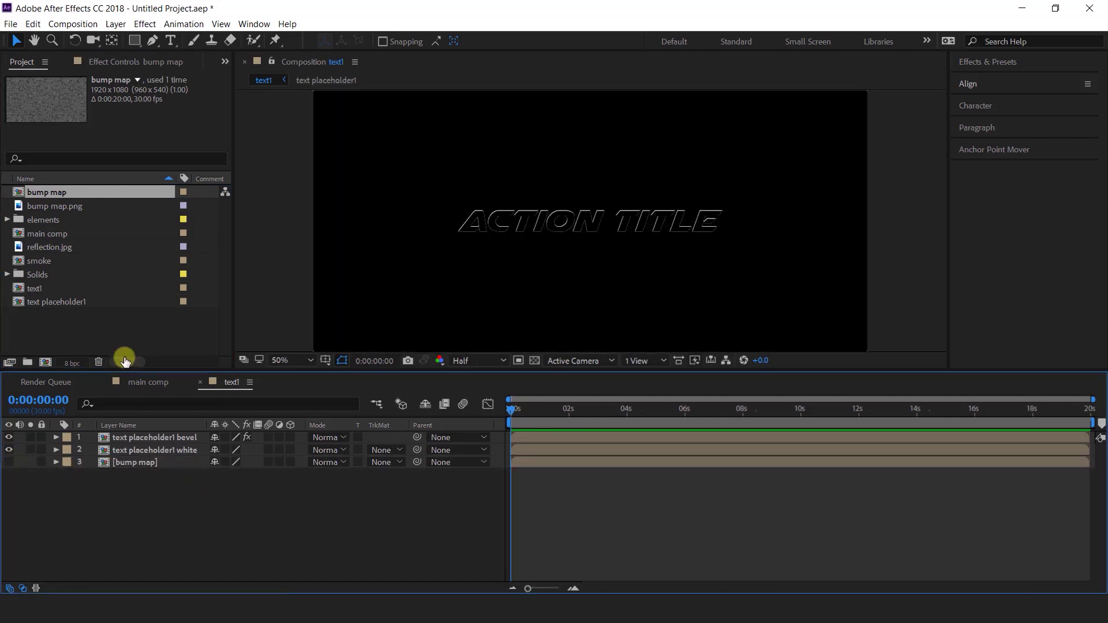
- Create a new composition named reflaction
{"action": "left_click", "coordinate": [87, 324]}
{"action": "left_click", "coordinate": [44, 362]}
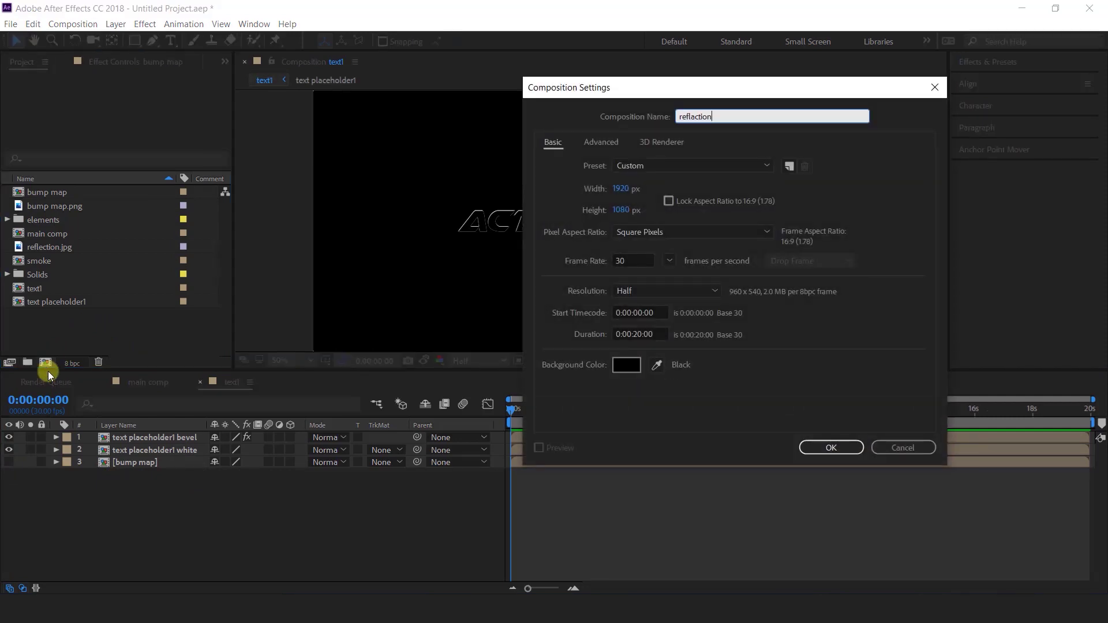
{"action": "type", "text": "reflaction"}
{"action": "key", "text": "Return"}
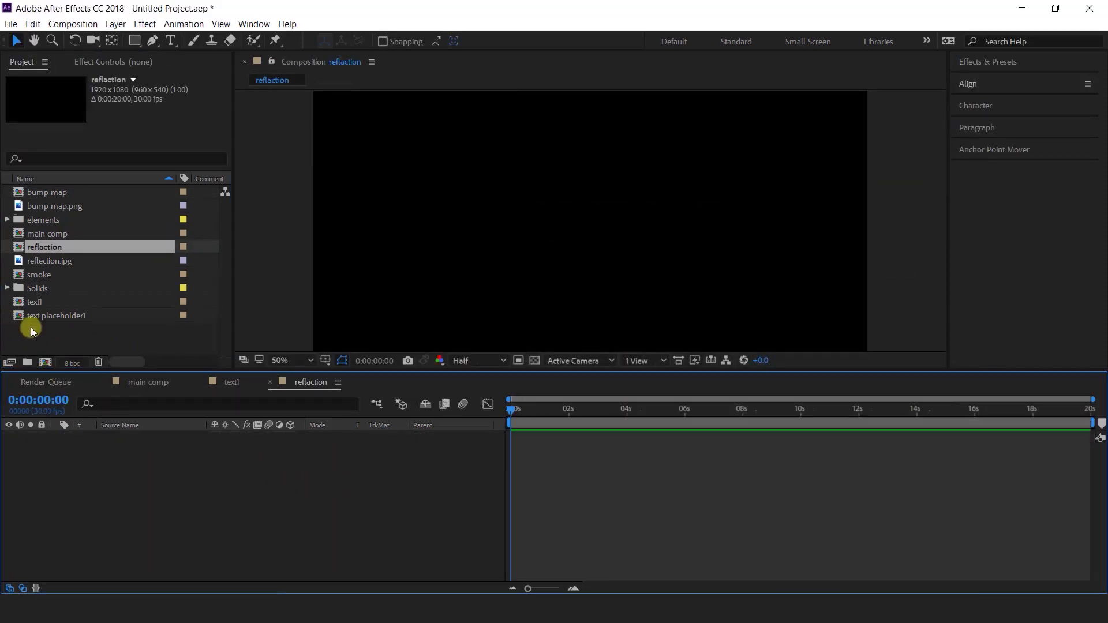
- Place reflection.jpg in the reflaction composition, enlarge it, and shift it left so its right edge sits just past the frame
{"action": "left_click", "coordinate": [39, 263]}
{"action": "left_click_drag", "start_coordinate": [19, 264], "coordinate": [115, 472]}
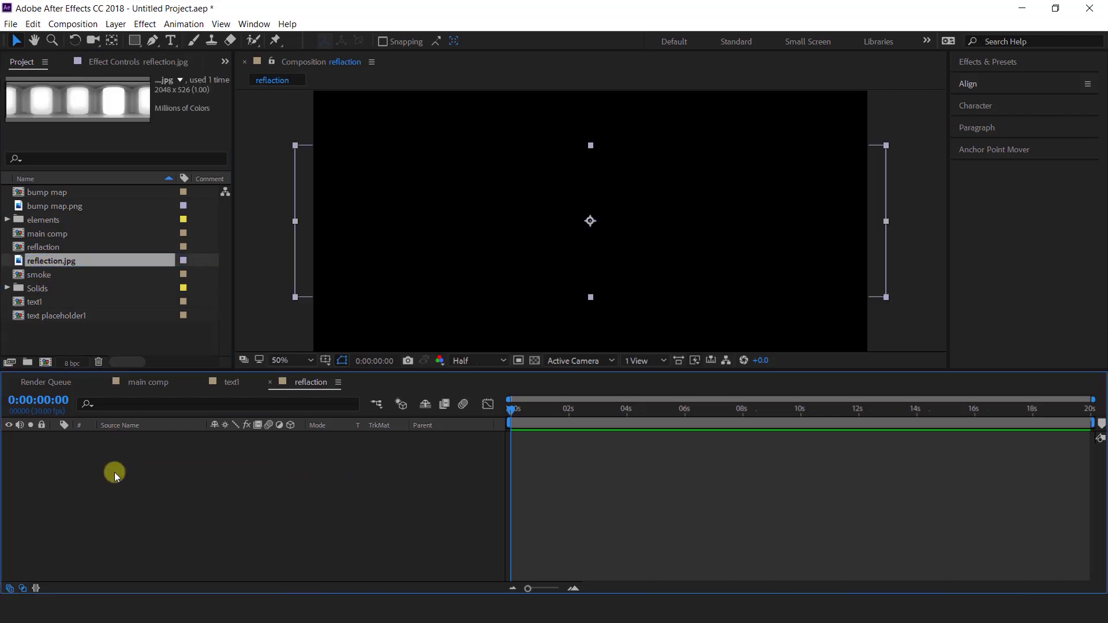
{"action": "scroll", "coordinate": [784, 254], "scroll_direction": "down", "scroll_amount": 2}
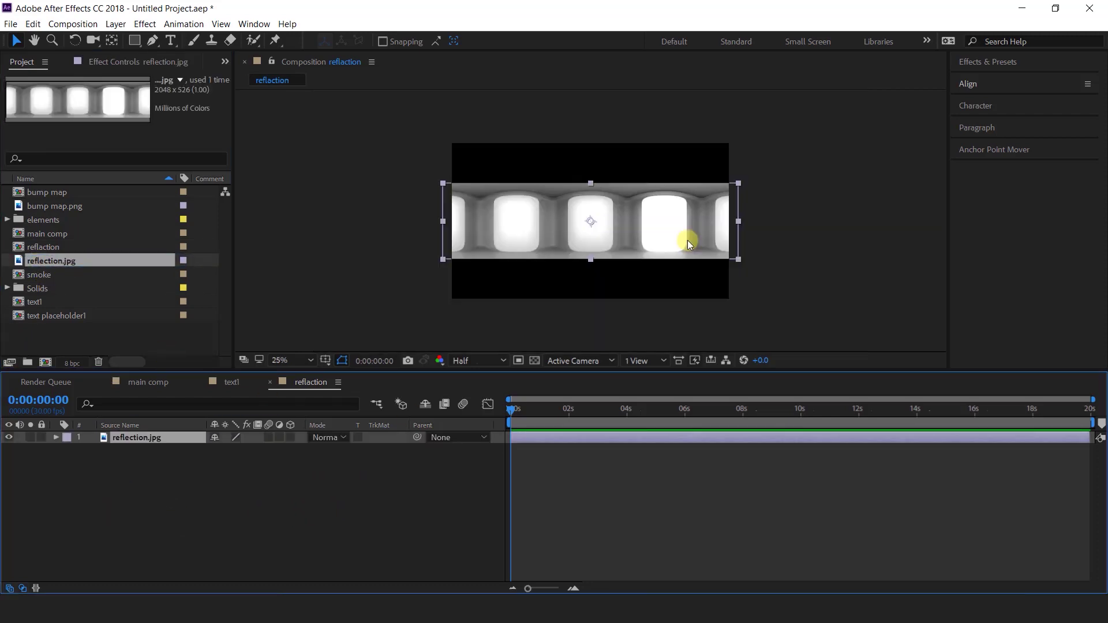
{"action": "left_click", "coordinate": [743, 262]}
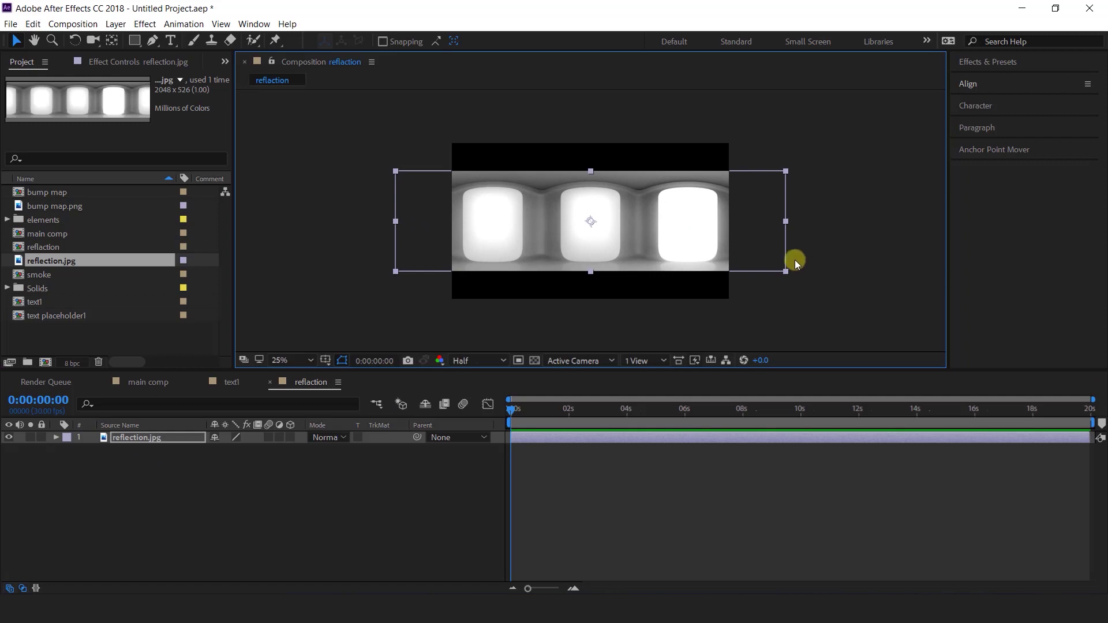
{"action": "left_click_drag", "start_coordinate": [771, 260], "coordinate": [721, 260]}
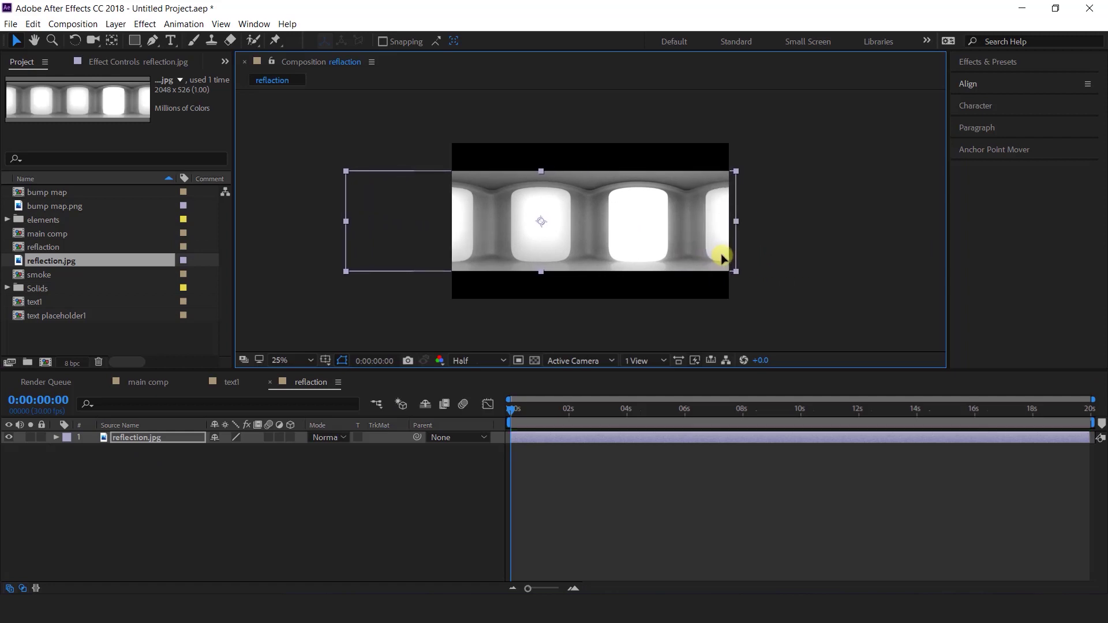
- Animate the reflection.jpg layer's position with a keyframe at 0 seconds and one at 10 seconds at 1332, 540
{"action": "left_click", "coordinate": [157, 437]}
{"action": "key", "text": "p"}
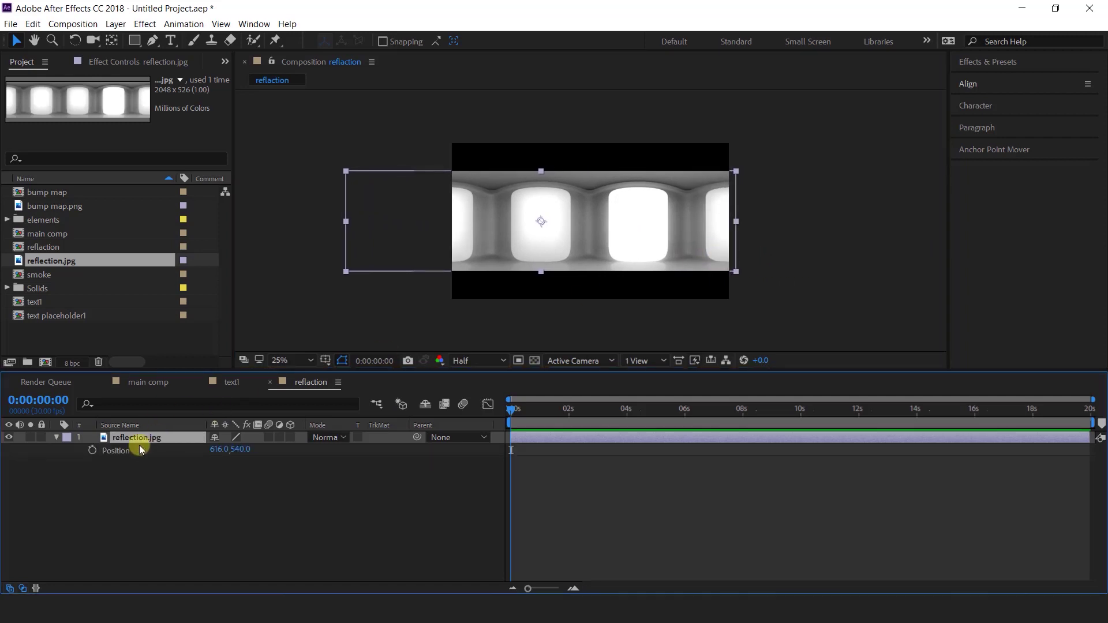
{"action": "left_click", "coordinate": [92, 449]}
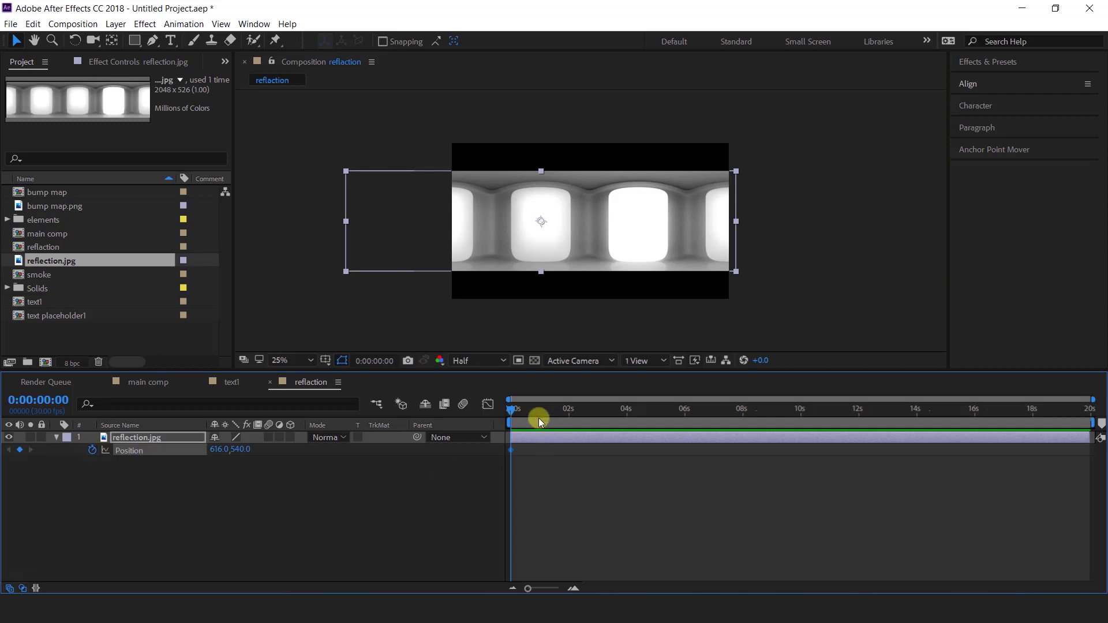
{"action": "left_click_drag", "start_coordinate": [515, 408], "coordinate": [802, 433]}
{"action": "left_click_drag", "start_coordinate": [394, 250], "coordinate": [489, 250]}
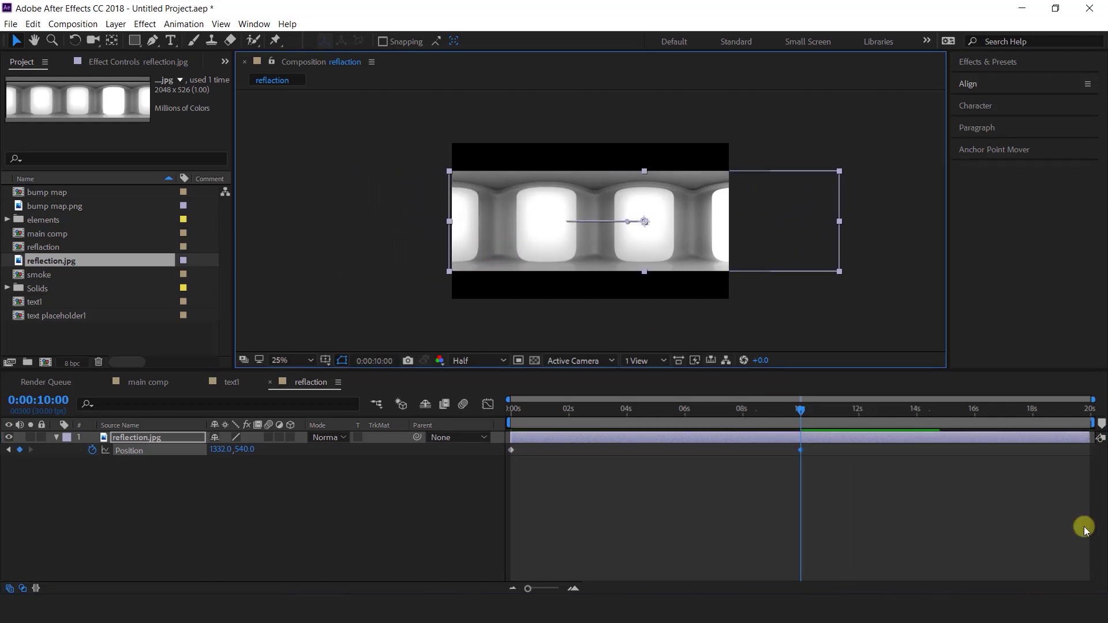
- Shorten the work area to end at about 10 seconds and preview the sliding reflection from the start
{"action": "left_click_drag", "start_coordinate": [1093, 423], "coordinate": [807, 423]}
{"action": "key", "text": "Home"}
{"action": "left_click", "coordinate": [396, 481]}
{"action": "key", "text": "space"}
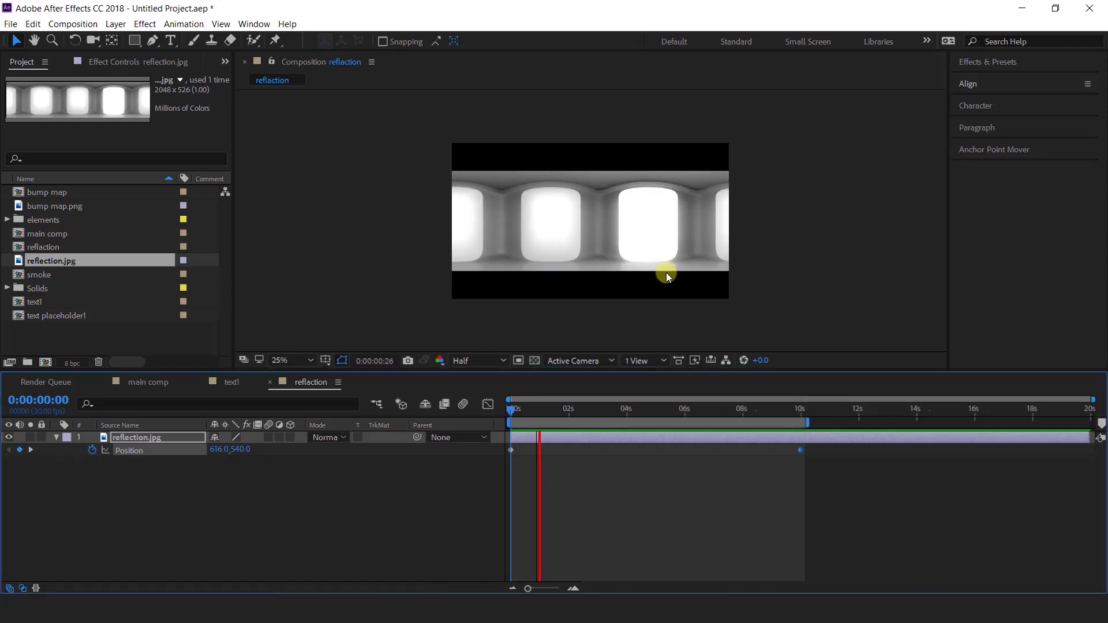
{"action": "left_click", "coordinate": [444, 504]}
- Close the reflaction composition and add it to text1 as a layer between text placeholder1 white and bump map
{"action": "left_click", "coordinate": [306, 381]}
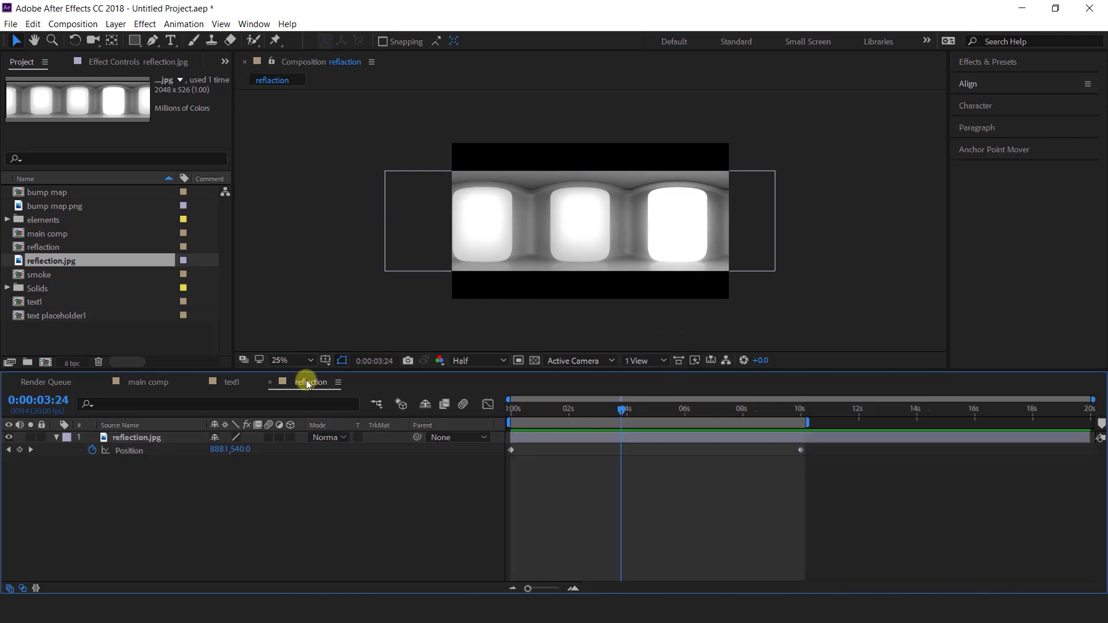
{"action": "left_click", "coordinate": [270, 382]}
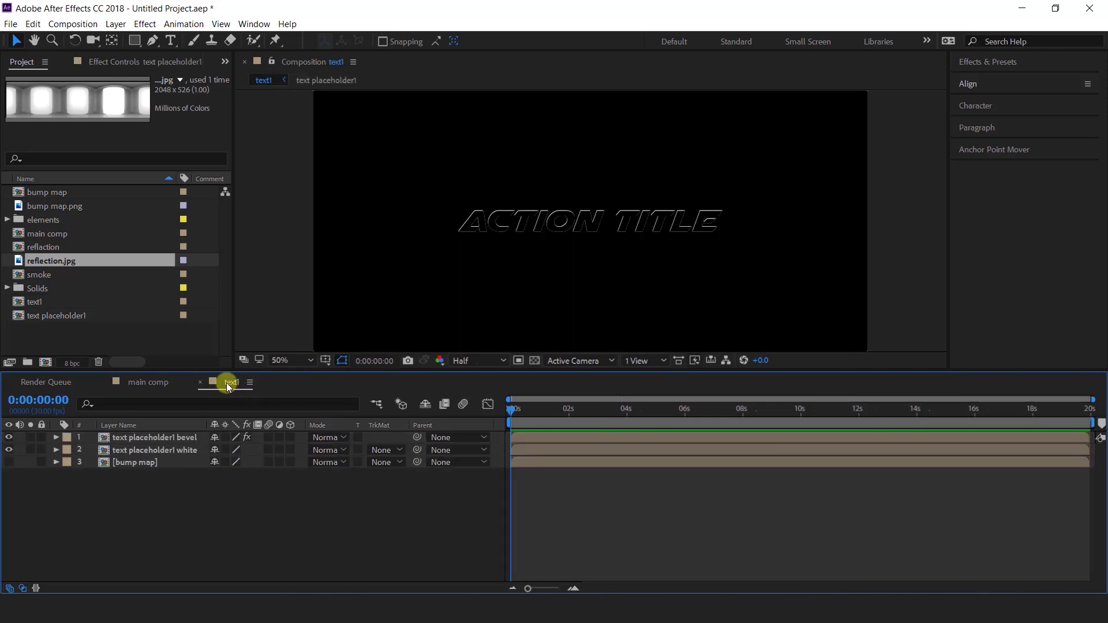
{"action": "left_click", "coordinate": [41, 332]}
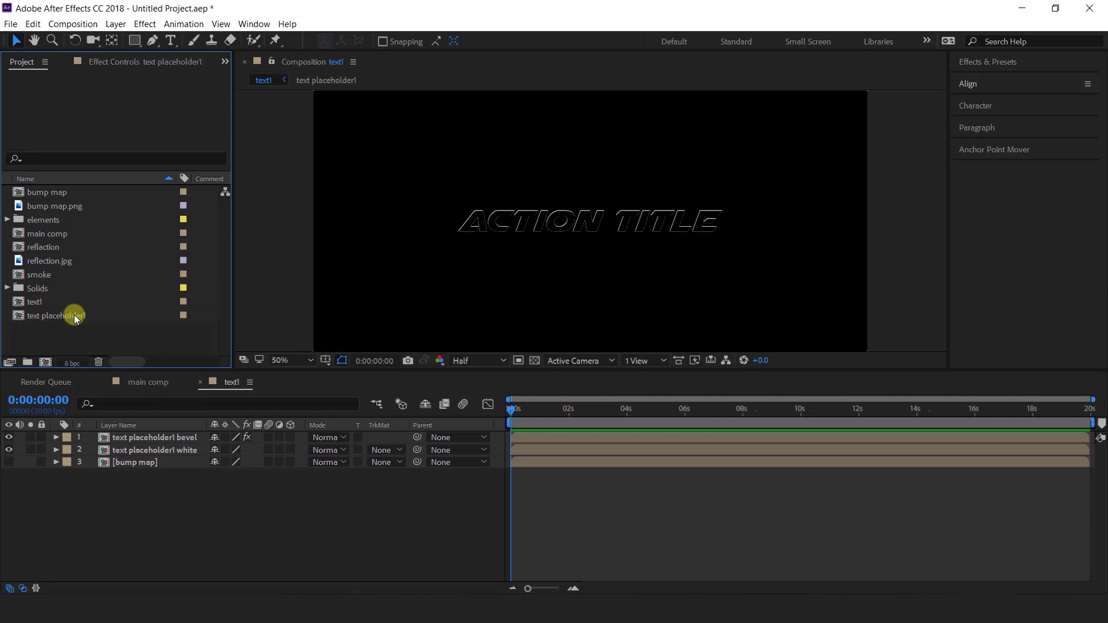
{"action": "left_click_drag", "start_coordinate": [40, 254], "coordinate": [136, 458]}
- Apply the CC Glass effect to the reflaction layer in text1
{"action": "key", "text": "ctrl+space"}
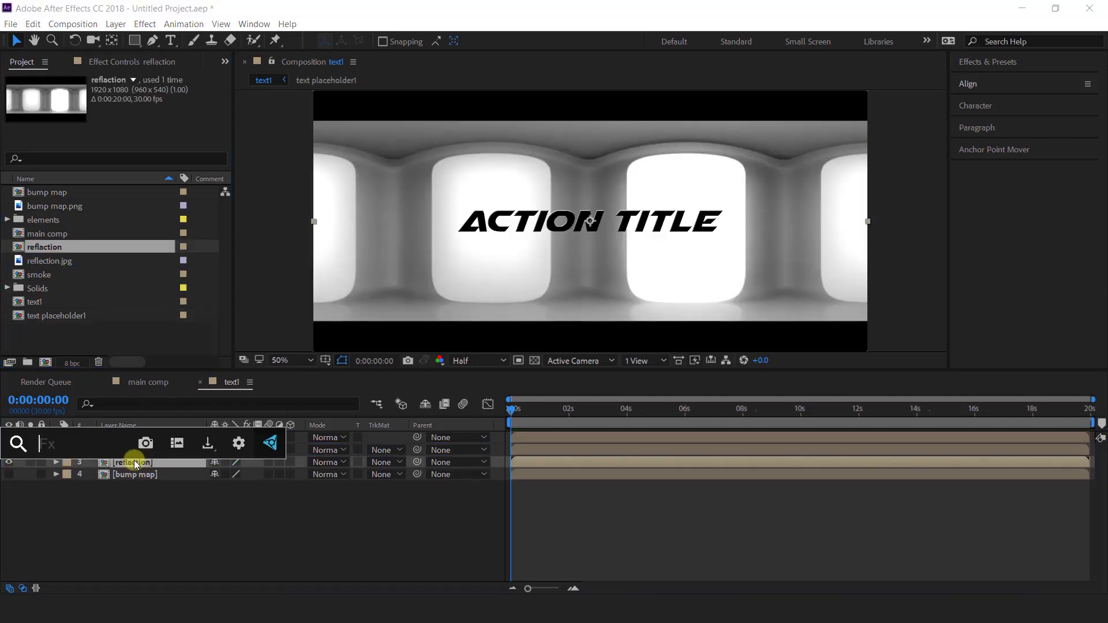
{"action": "type", "text": "cc gla"}
{"action": "key", "text": "Return"}
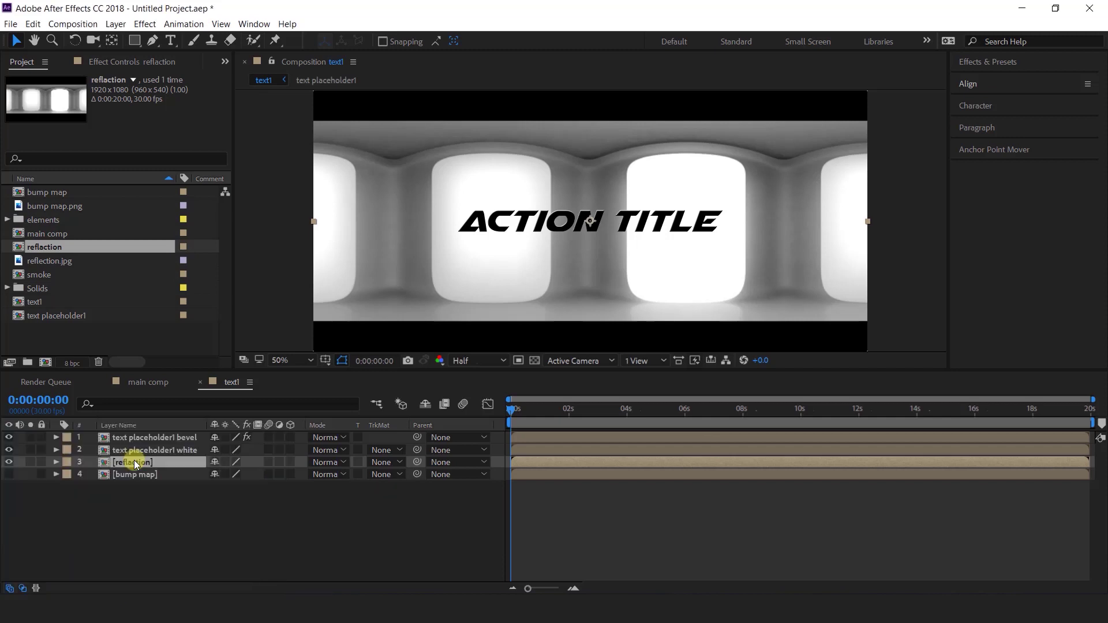
- Set CC Glass's bump map to text placeholder1 white, height to -5 and displacement to -500
{"action": "left_click", "coordinate": [19, 105]}
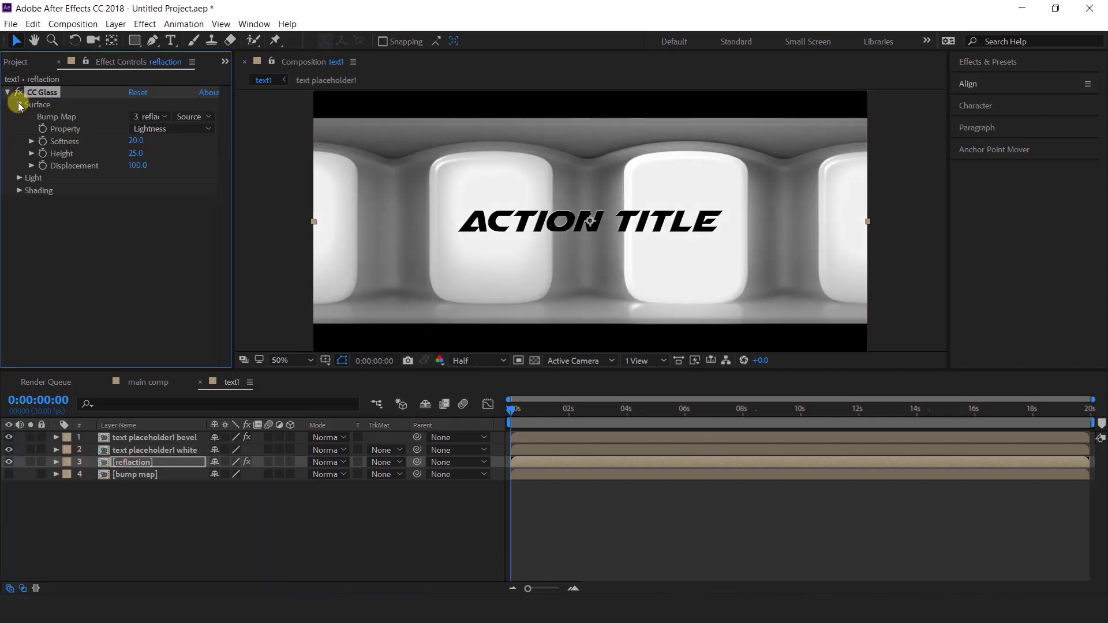
{"action": "left_click", "coordinate": [165, 118]}
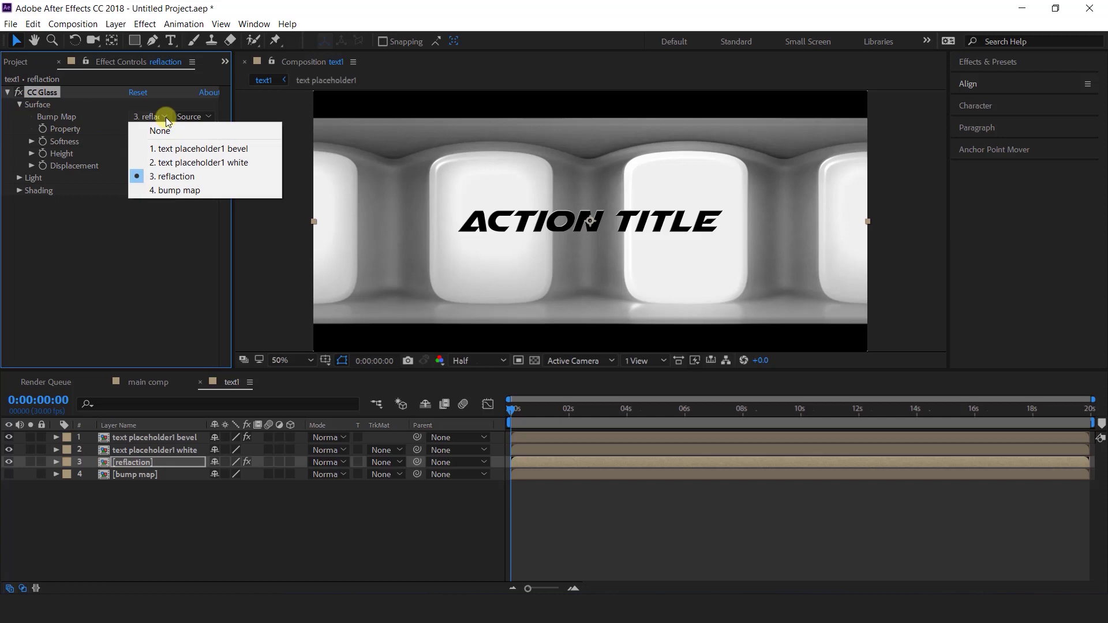
{"action": "left_click", "coordinate": [175, 190]}
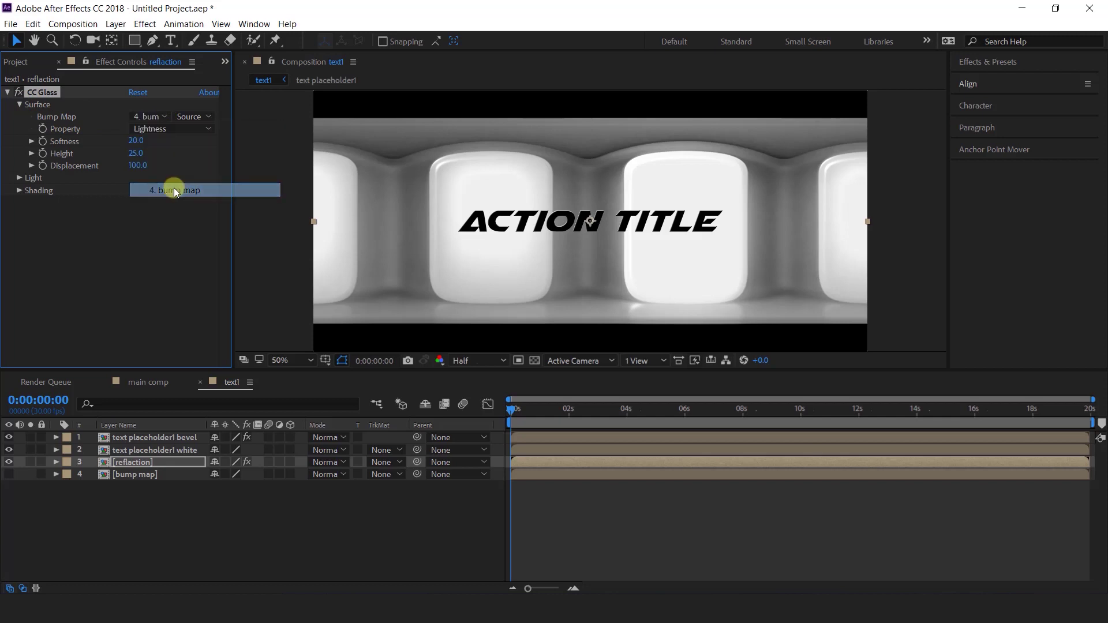
{"action": "left_click", "coordinate": [139, 154]}
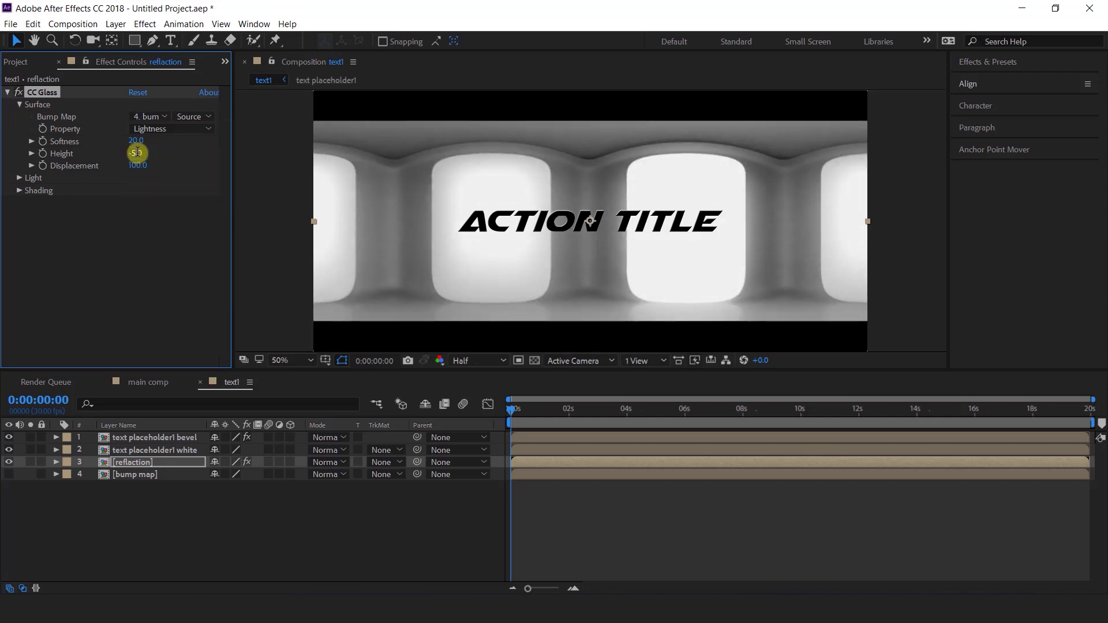
{"action": "left_click", "coordinate": [135, 166]}
- Apply CC Blobbylize to the reflaction layer with text placeholder1 white as its blob layer
{"action": "left_click", "coordinate": [140, 465]}
{"action": "key", "text": "ctrl+space"}
{"action": "type", "text": "cc"}
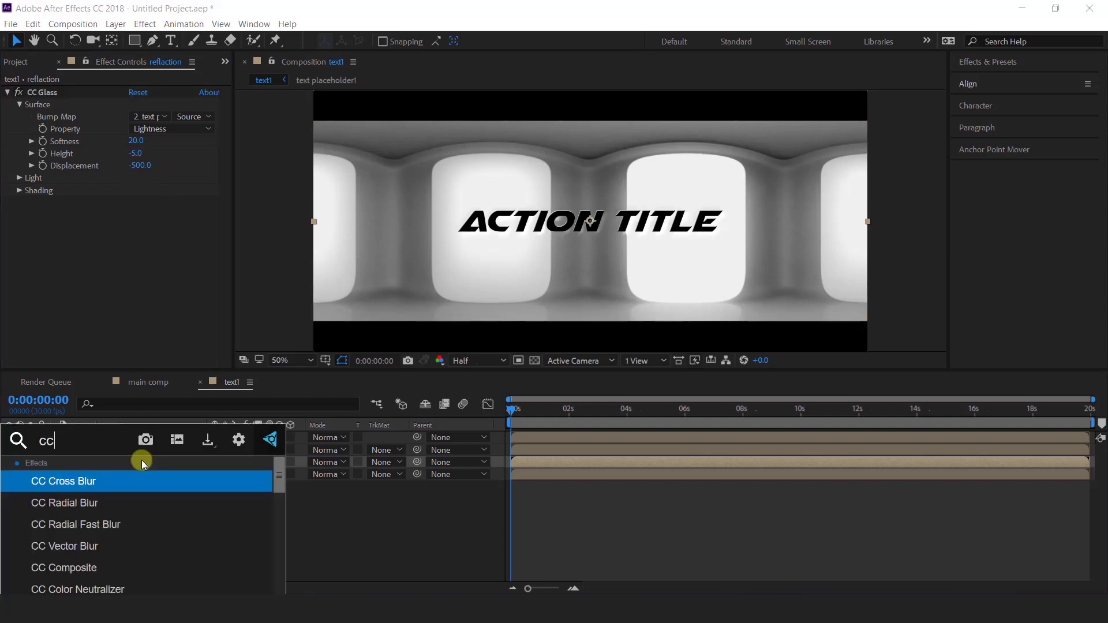
{"action": "type", "text": " bl"}
{"action": "key", "text": "Return"}
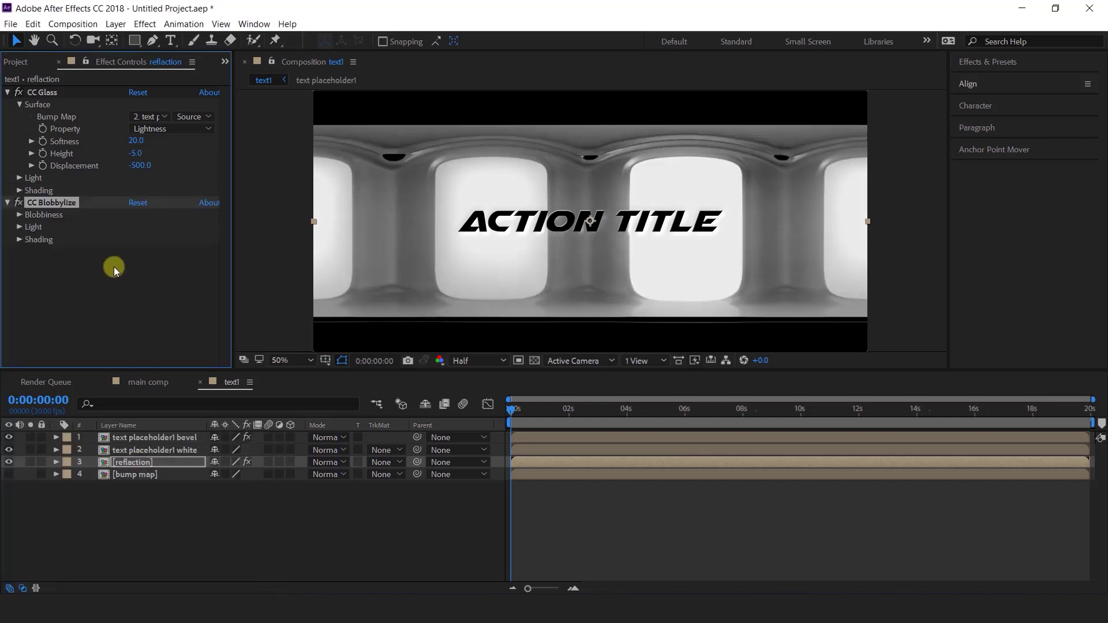
{"action": "left_click", "coordinate": [20, 216]}
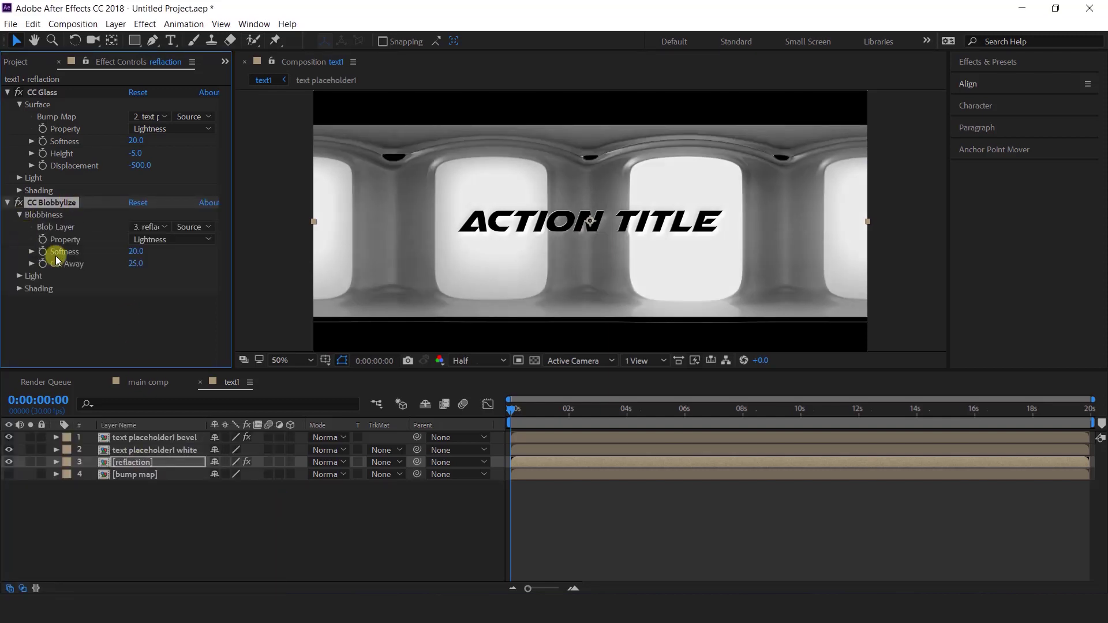
{"action": "left_click", "coordinate": [152, 226]}
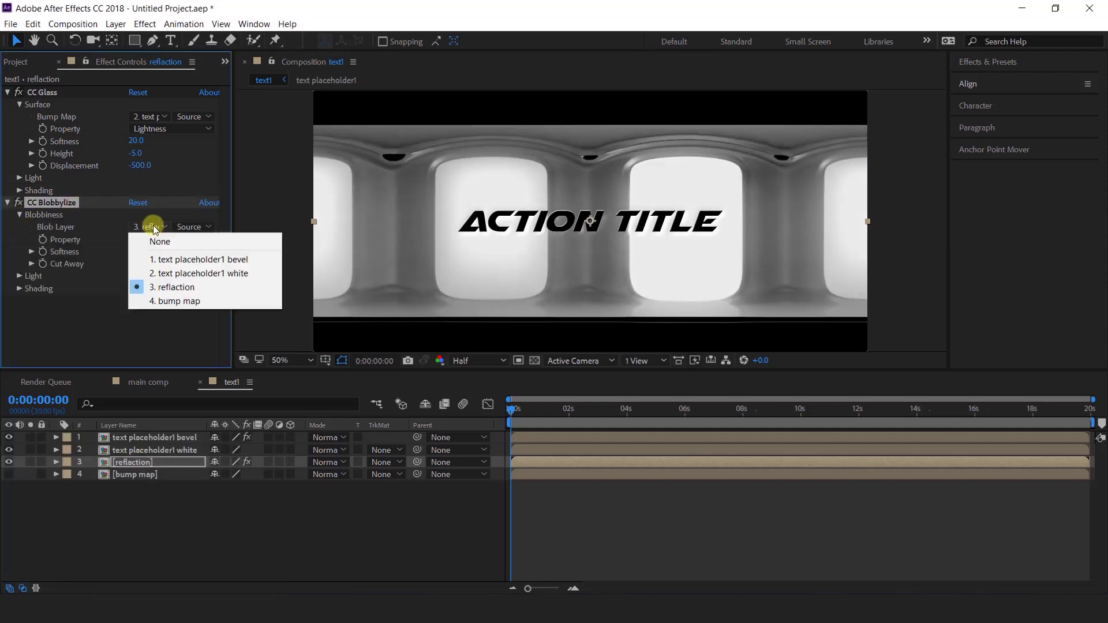
{"action": "left_click", "coordinate": [245, 276]}
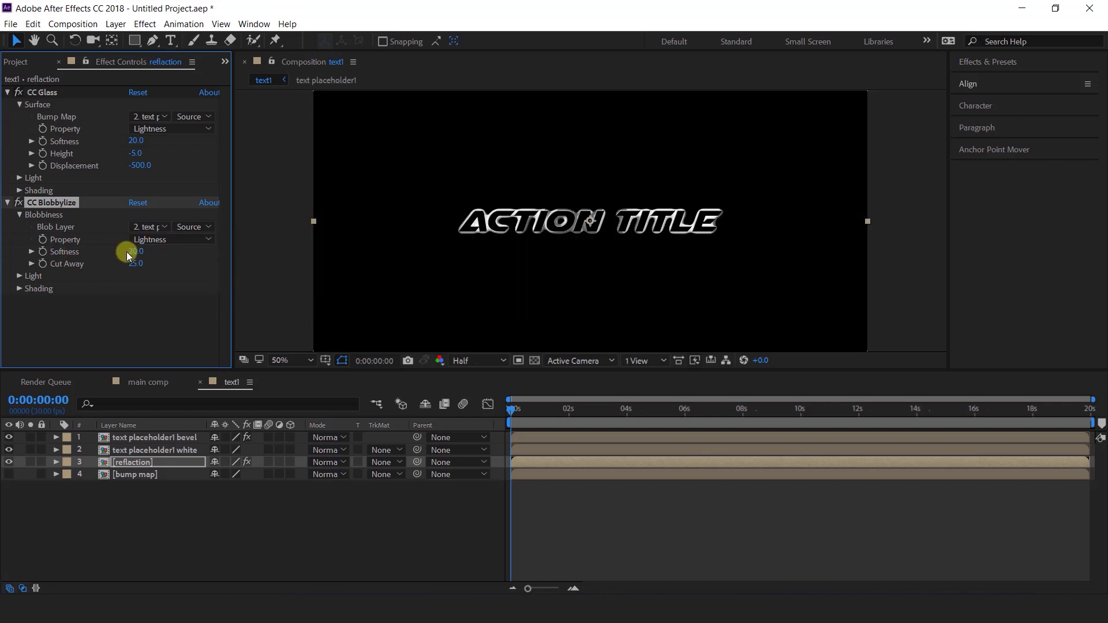
- Set CC Blobbylize's cut away to 0 and softness to 5
{"action": "left_click", "coordinate": [136, 263]}
{"action": "type", "text": "0"}
{"action": "key", "text": "Return"}
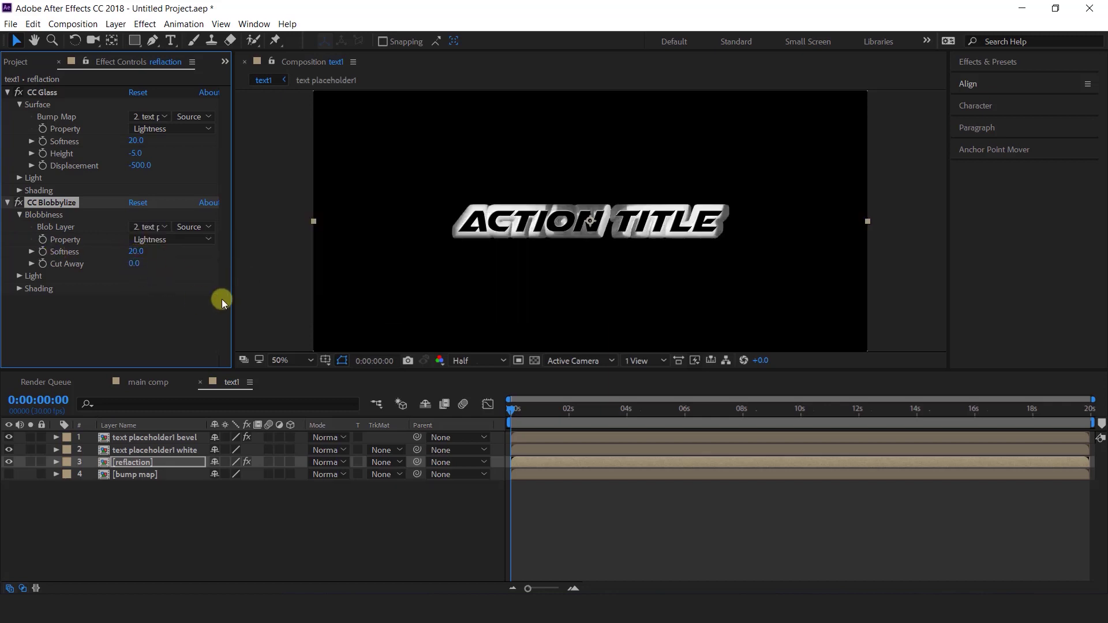
{"action": "left_click", "coordinate": [134, 252]}
{"action": "type", "text": "5"}
{"action": "key", "text": "Return"}
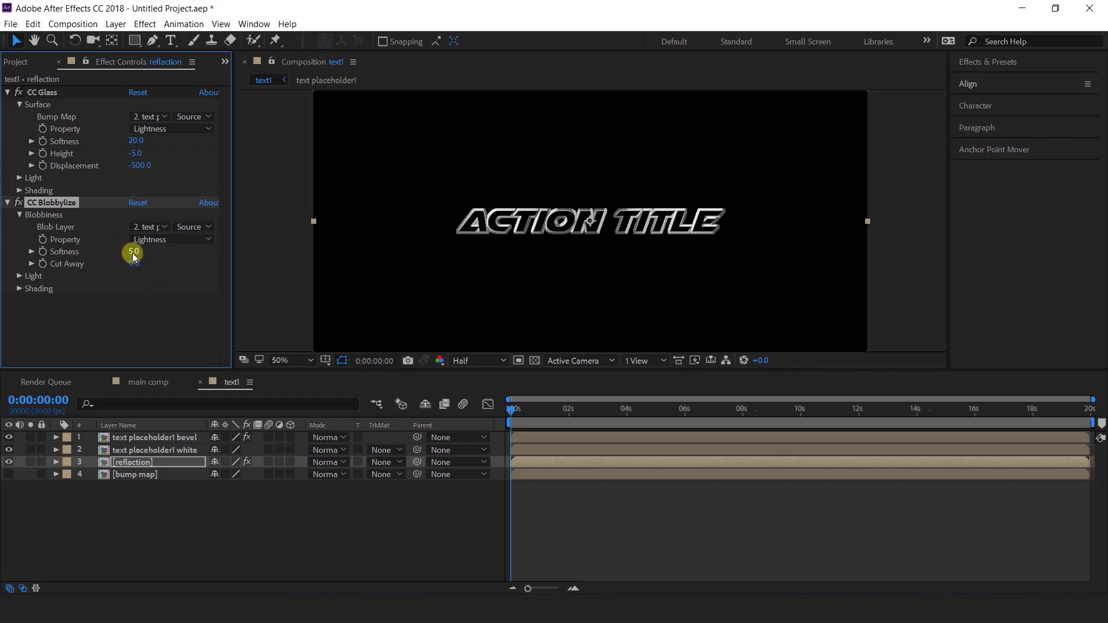
- Apply Set Matte to the reflaction layer, taking the matte from text placeholder1 white
{"action": "left_click", "coordinate": [148, 329]}
{"action": "key", "text": "ctrl+space"}
{"action": "type", "text": "s"}
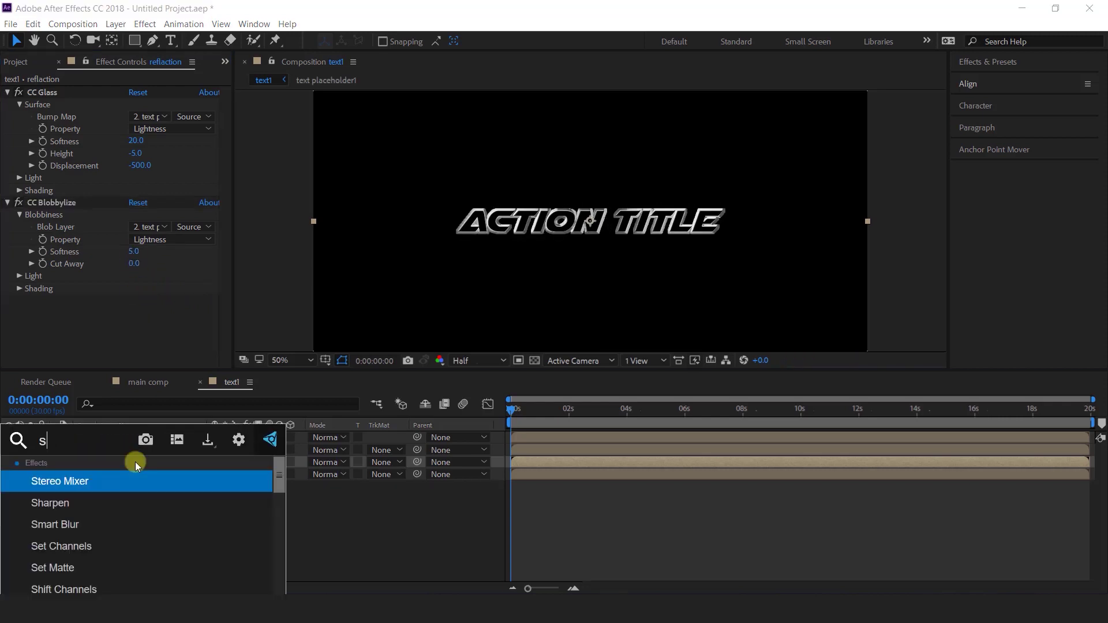
{"action": "type", "text": "et"}
{"action": "key", "text": "Down"}
{"action": "key", "text": "Return"}
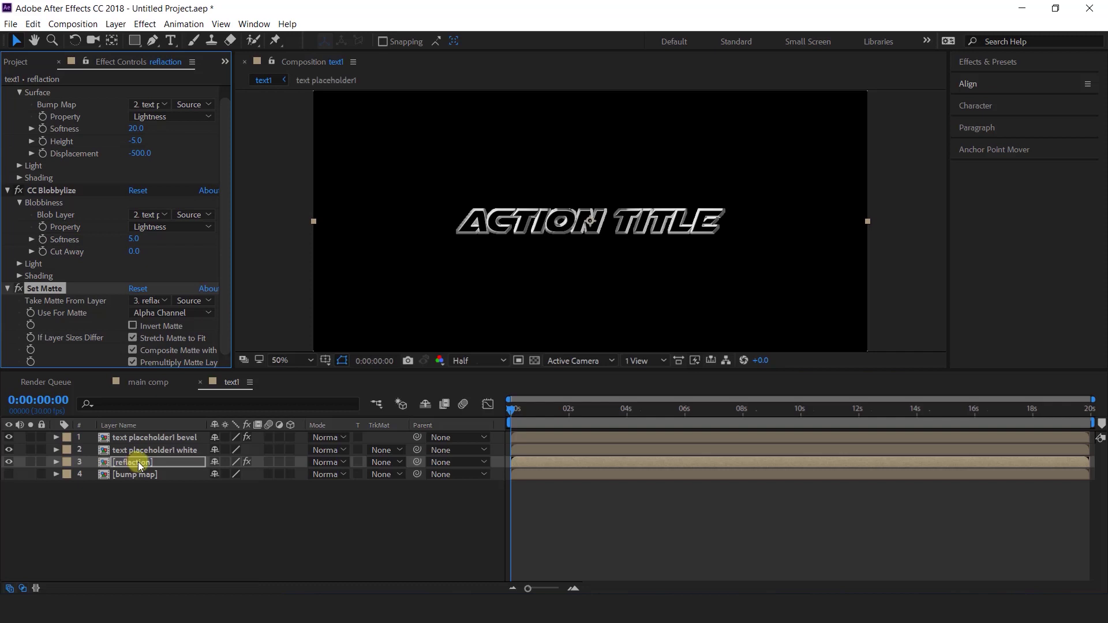
{"action": "left_click", "coordinate": [161, 296]}
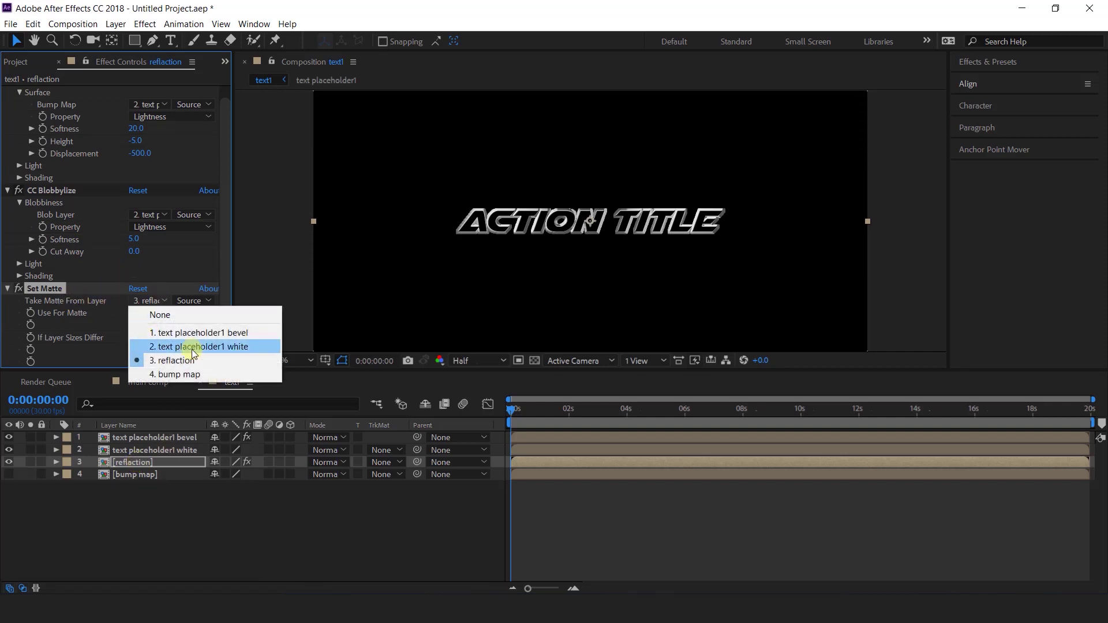
{"action": "left_click", "coordinate": [239, 345]}
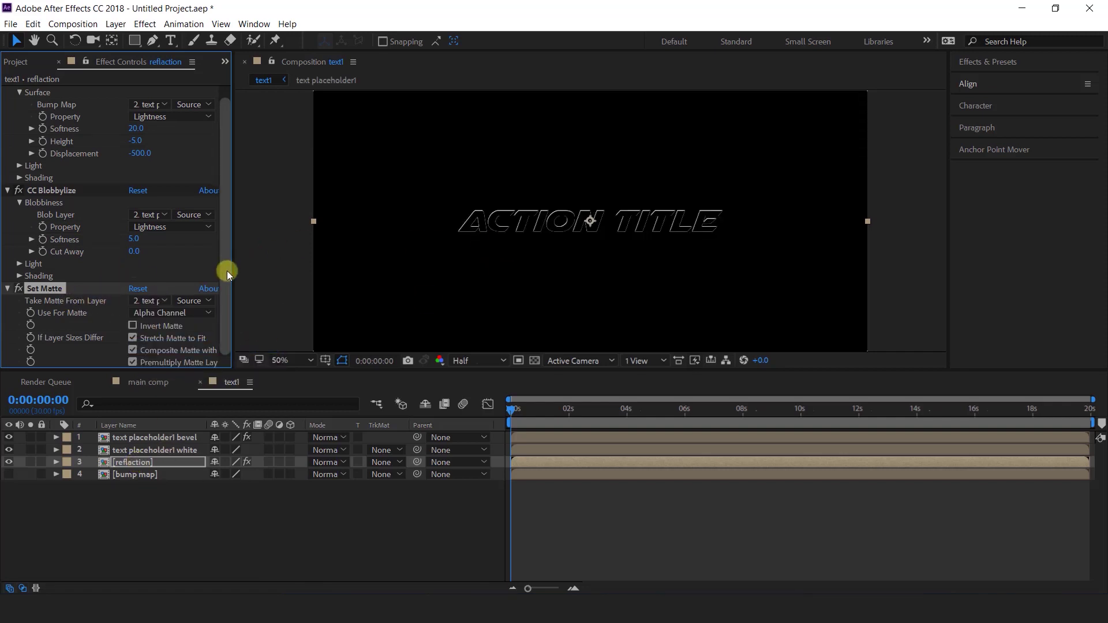
- Hide the text placeholder1 white layer and set the text placeholder1 bevel layer's blending mode to Add
{"action": "left_click", "coordinate": [169, 454]}
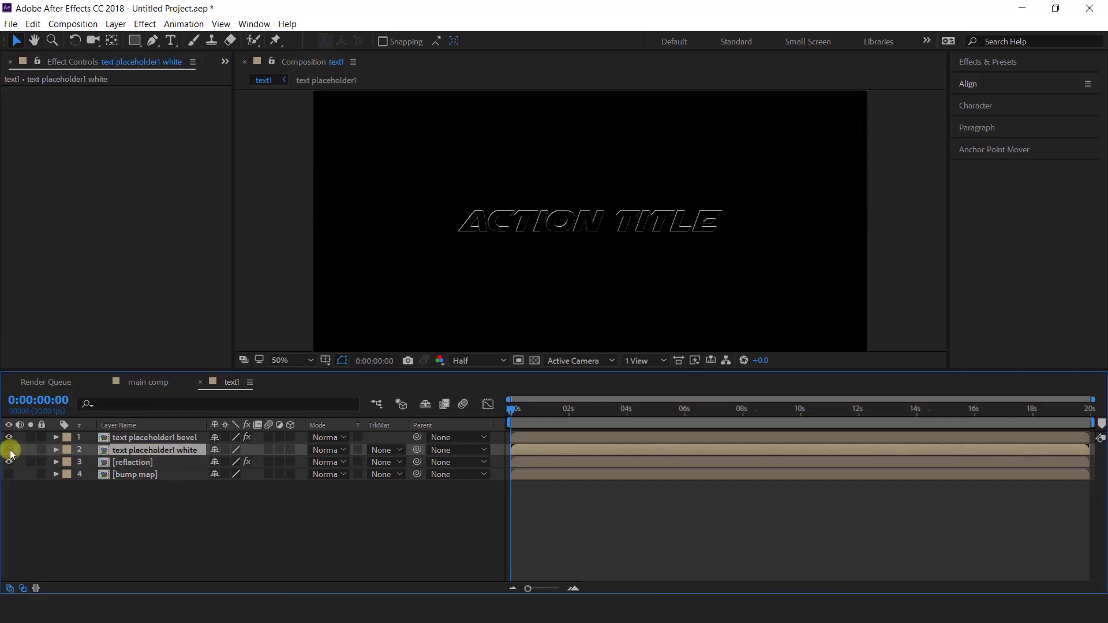
{"action": "left_click", "coordinate": [141, 465]}
{"action": "left_click", "coordinate": [128, 442]}
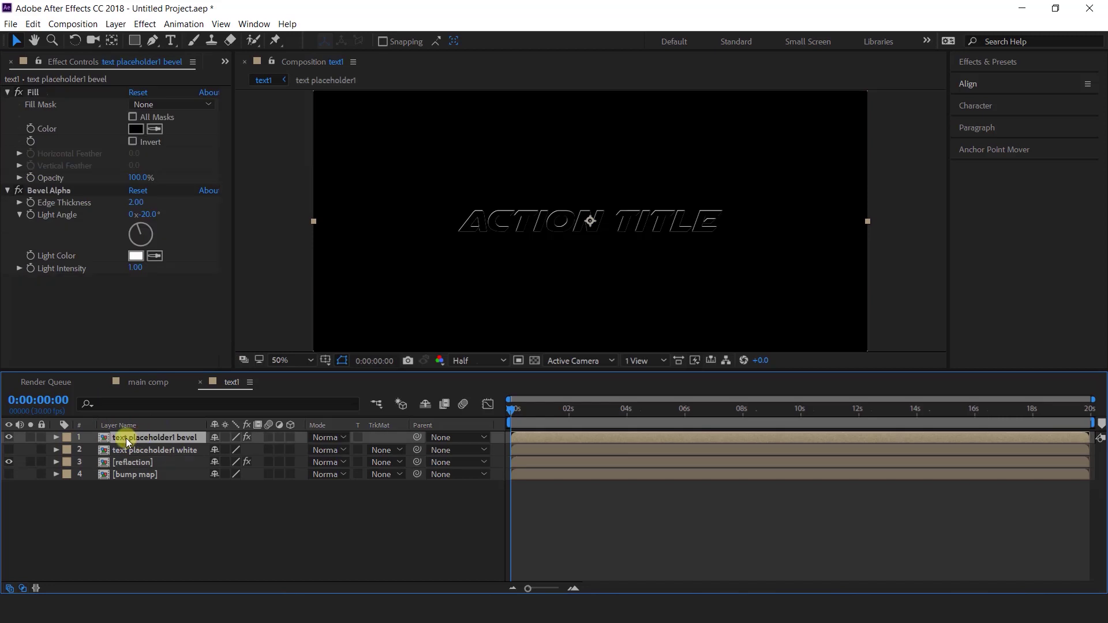
{"action": "left_click", "coordinate": [247, 439]}
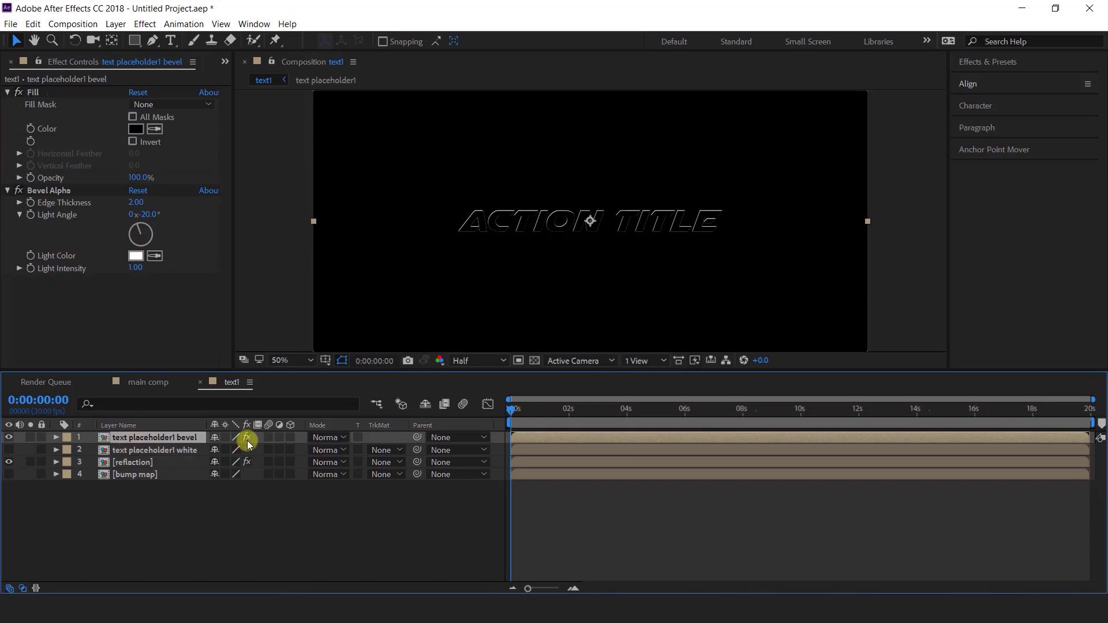
{"action": "left_click", "coordinate": [331, 438]}
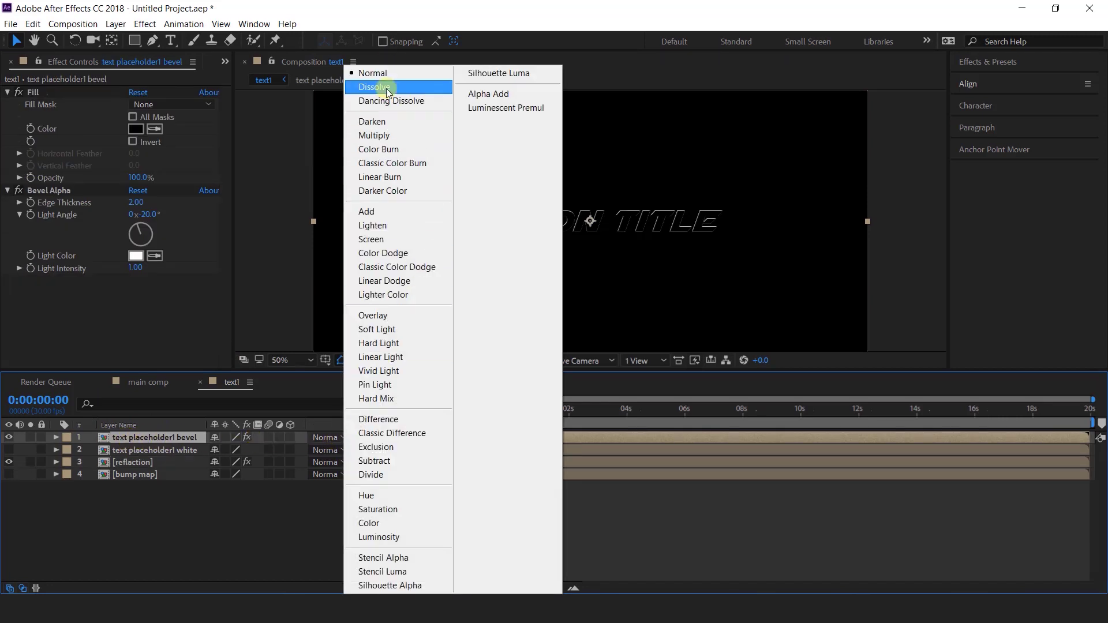
{"action": "left_click", "coordinate": [369, 211]}
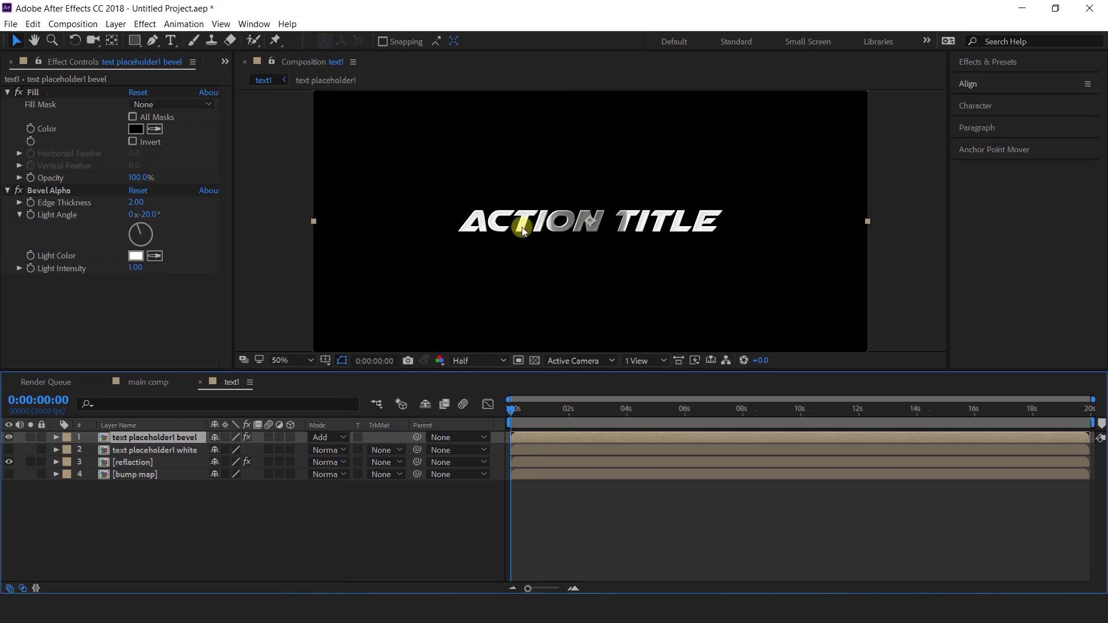
- Add the text1 composition to main comp as the layer above the two smoke layers
{"action": "left_click_drag", "start_coordinate": [525, 411], "coordinate": [300, 427]}
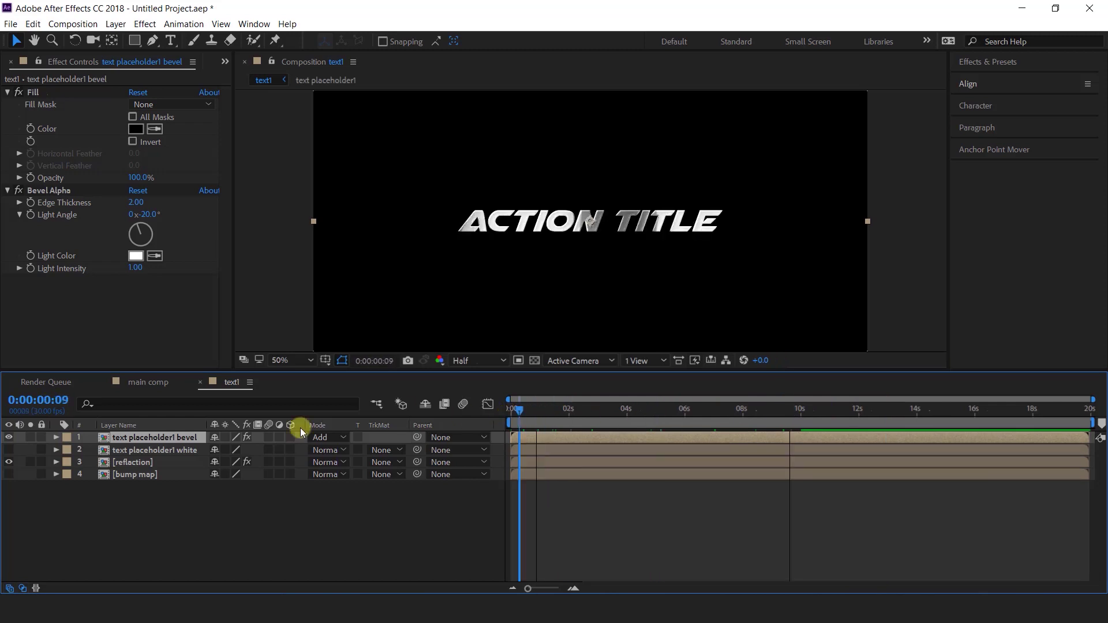
{"action": "left_click", "coordinate": [289, 554]}
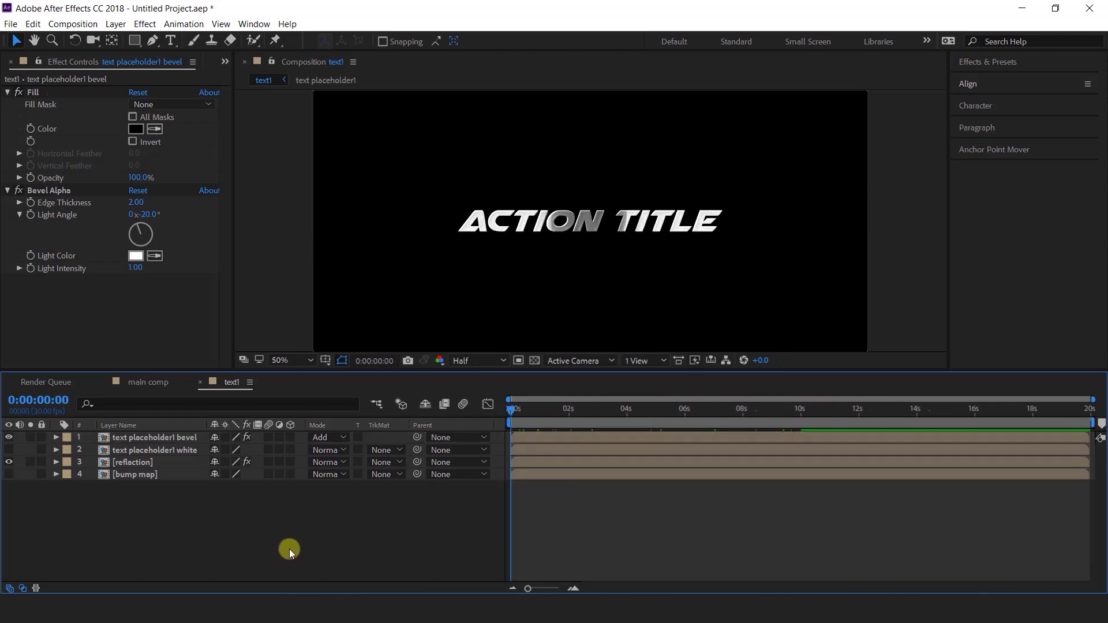
{"action": "left_click", "coordinate": [144, 381]}
{"action": "left_click", "coordinate": [23, 61]}
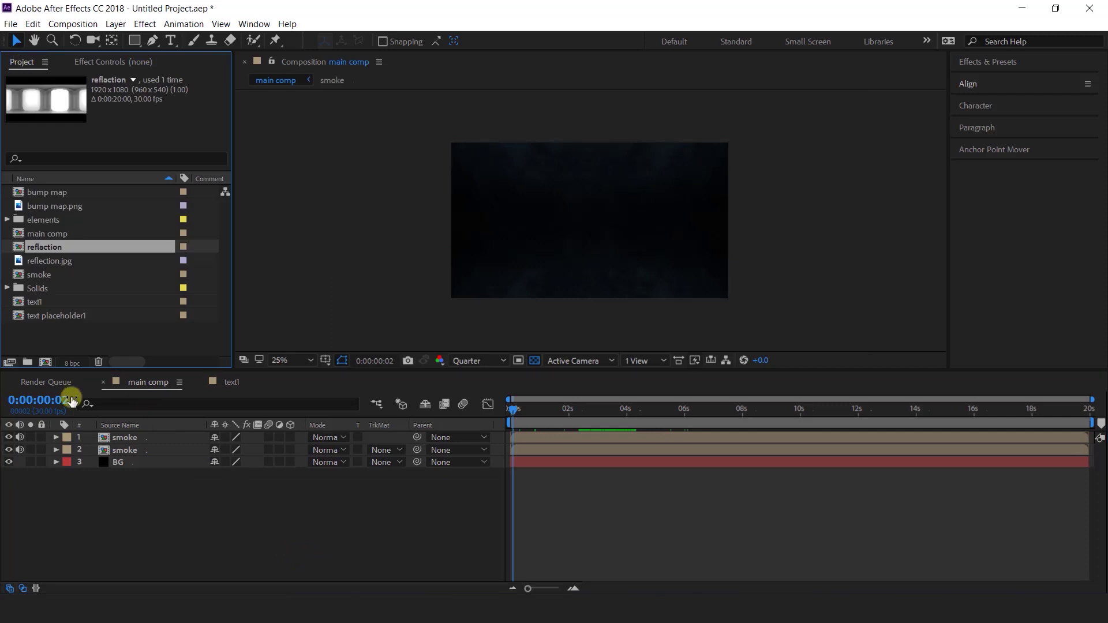
{"action": "left_click", "coordinate": [71, 331]}
{"action": "left_click_drag", "start_coordinate": [34, 302], "coordinate": [120, 436]}
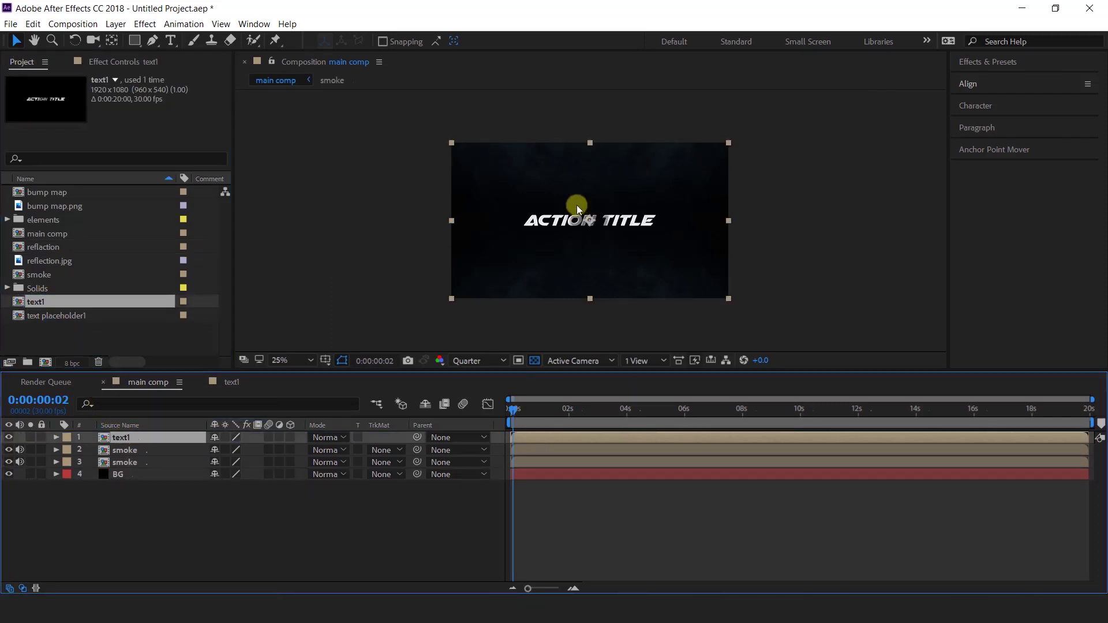
{"action": "left_click_drag", "start_coordinate": [520, 406], "coordinate": [621, 409]}
{"action": "scroll", "coordinate": [616, 229], "scroll_direction": "up", "scroll_amount": 1}
- Add Flame.mov from the elements folder to main comp, directly beneath the text1 layer
{"action": "left_click", "coordinate": [43, 220]}
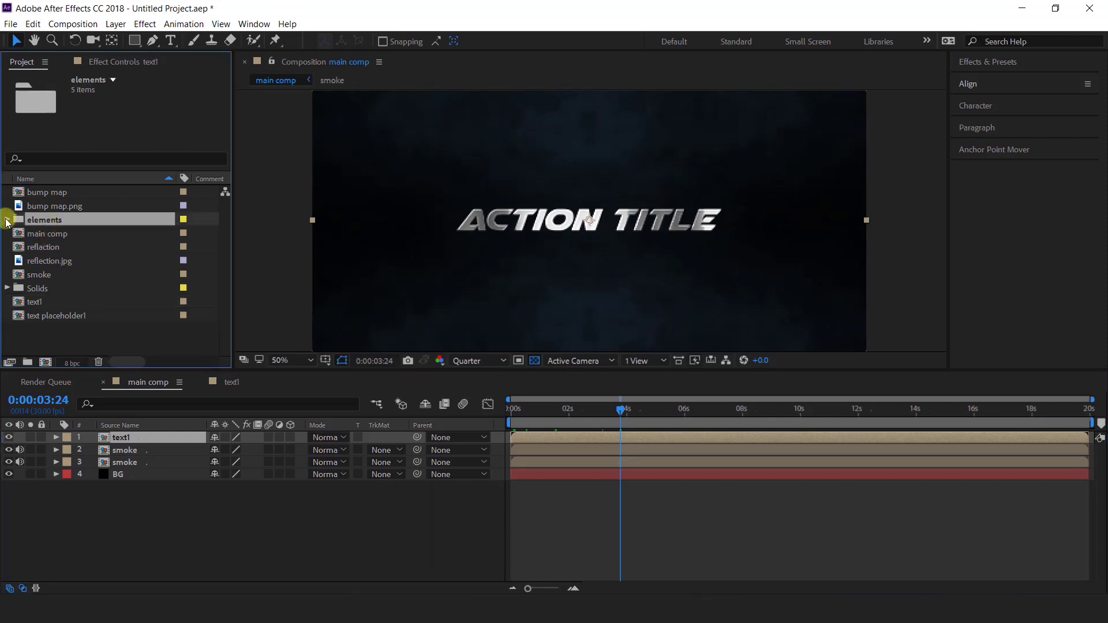
{"action": "left_click", "coordinate": [6, 220]}
{"action": "left_click", "coordinate": [46, 264]}
{"action": "left_click_drag", "start_coordinate": [35, 263], "coordinate": [118, 437]}
{"action": "left_click", "coordinate": [524, 409]}
- Apply the Tint effect to the Flame.mov layer and map white to pure red, FF0000
{"action": "key", "text": "ctrl+space"}
{"action": "type", "text": "tint"}
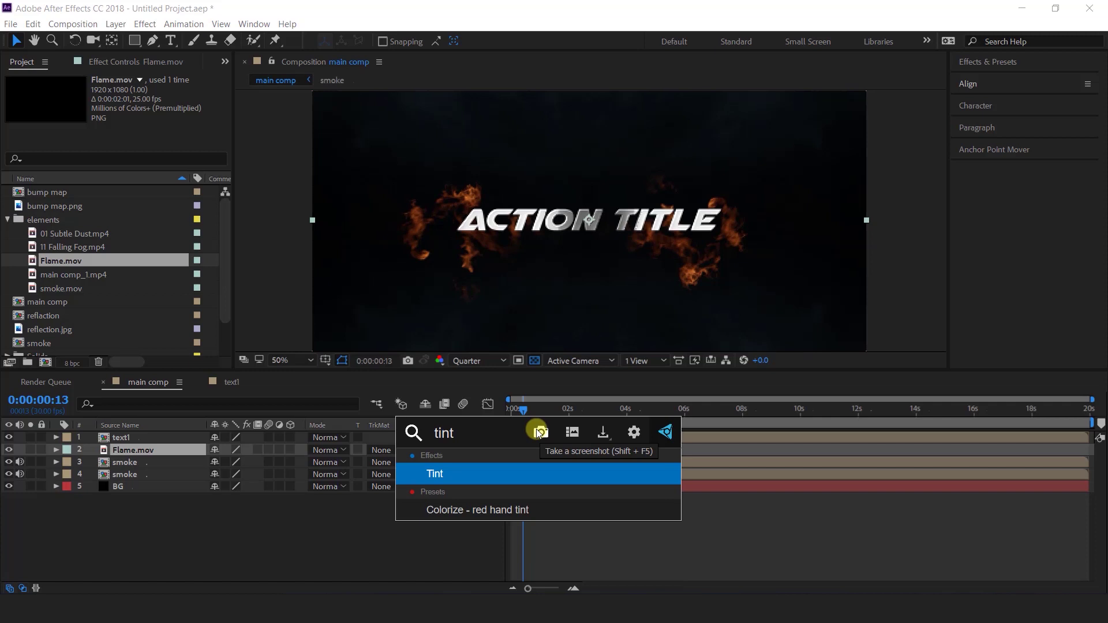
{"action": "key", "text": "Return"}
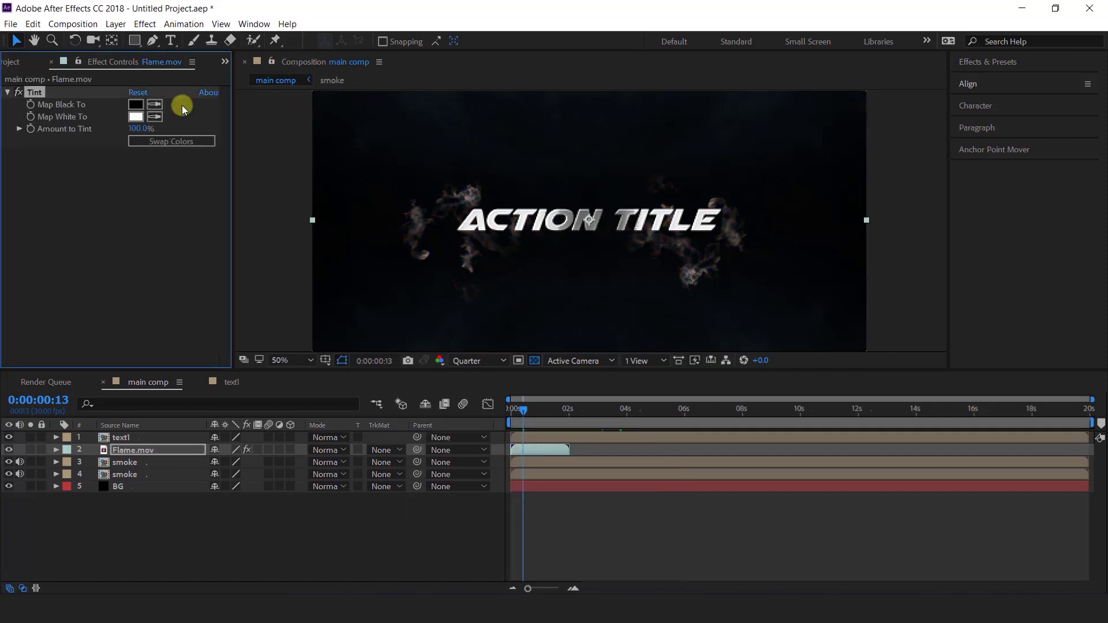
{"action": "left_click", "coordinate": [135, 117]}
{"action": "left_click_drag", "start_coordinate": [189, 213], "coordinate": [207, 87]}
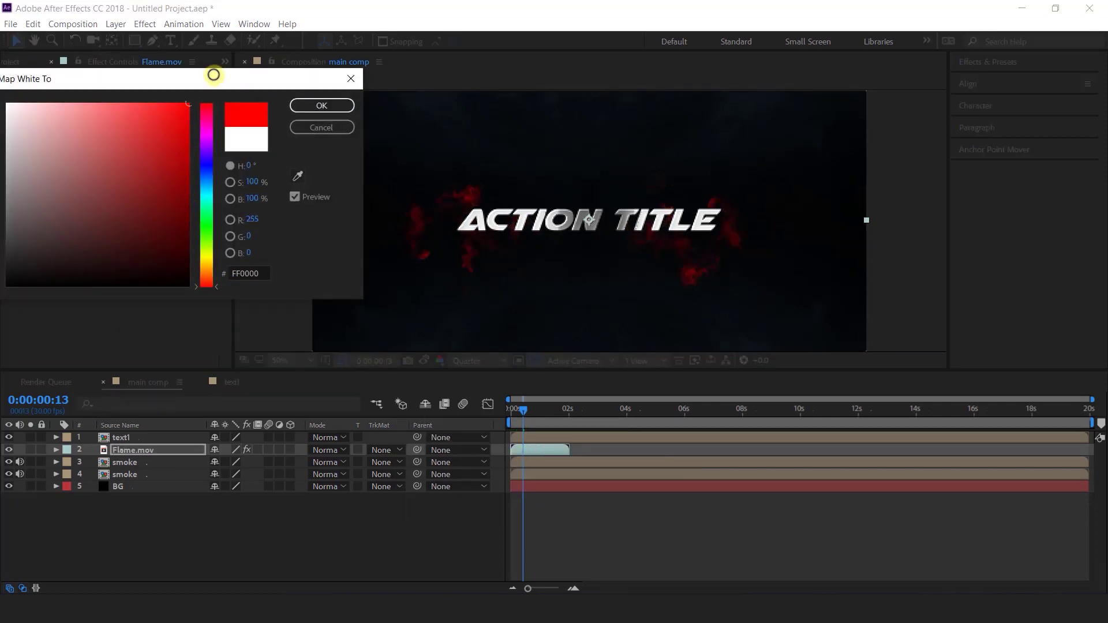
{"action": "left_click", "coordinate": [306, 106]}
- Duplicate the Flame.mov layer and scale the upper copy to 148%
{"action": "mouse_move", "coordinate": [541, 411]}
{"action": "left_mouse_down"}
{"action": "mouse_move", "coordinate": [514, 414]}
{"action": "mouse_move", "coordinate": [530, 411]}
{"action": "left_mouse_up"}
{"action": "left_click", "coordinate": [129, 452]}
{"action": "key", "text": "ctrl+d"}
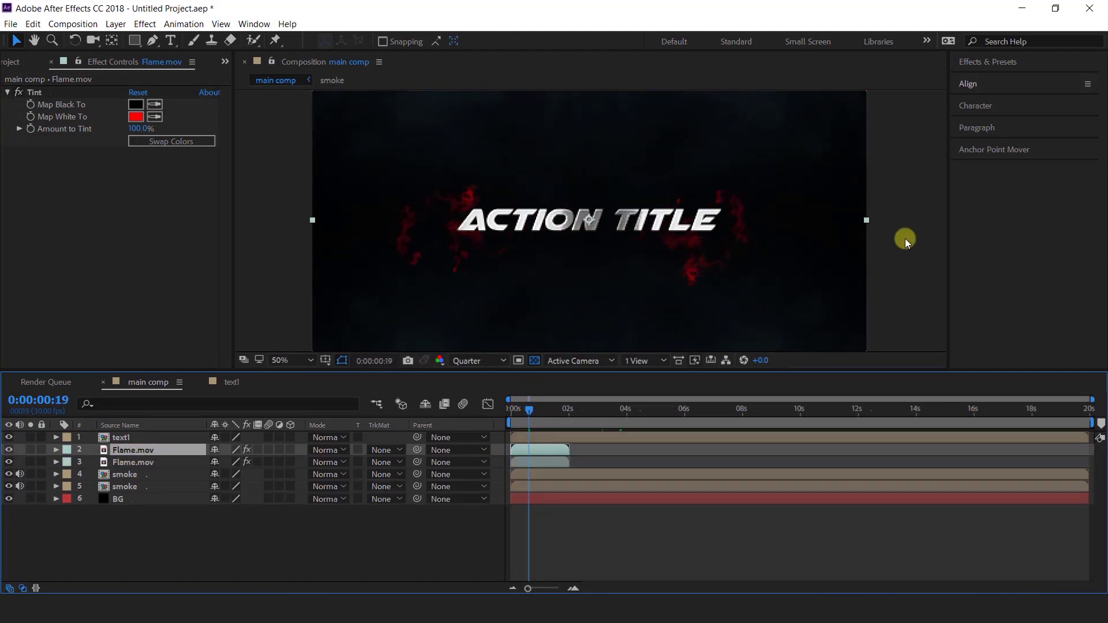
{"action": "key", "text": "comma"}
{"action": "key", "text": "s"}
{"action": "left_click_drag", "start_coordinate": [245, 462], "coordinate": [289, 461]}
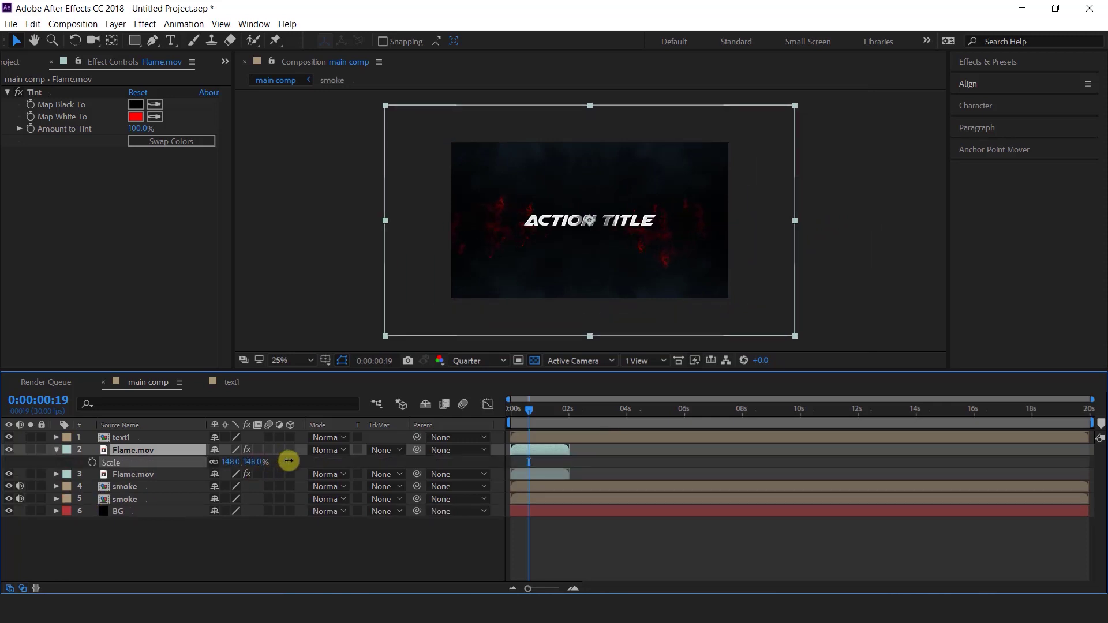
{"action": "scroll", "coordinate": [650, 259], "scroll_direction": "up", "scroll_amount": 2}
- Shift the enlarged Flame.mov layer in time to start at about frame 6, and preview the flames
{"action": "left_click_drag", "start_coordinate": [539, 411], "coordinate": [516, 414]}
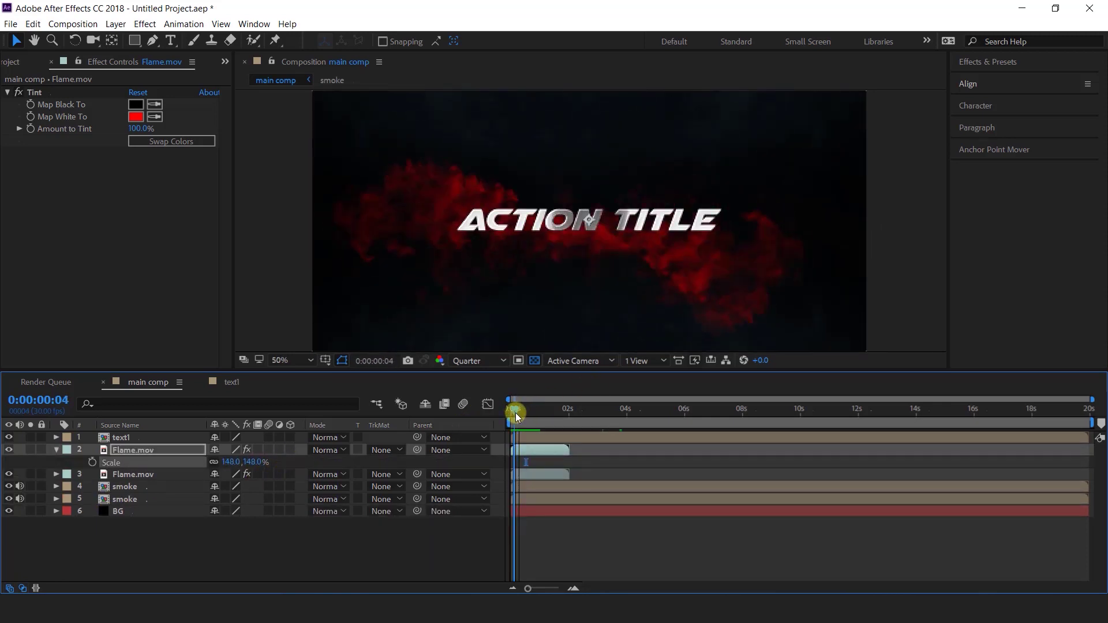
{"action": "left_click_drag", "start_coordinate": [533, 451], "coordinate": [538, 451]}
{"action": "left_click_drag", "start_coordinate": [516, 411], "coordinate": [523, 411]}
{"action": "key", "text": "space"}
{"action": "key", "text": "space"}
- Apply Fast Box Blur to the enlarged Flame.mov layer with horizontal blur dimensions and a blur radius of 5
{"action": "key", "text": "ctrl+space"}
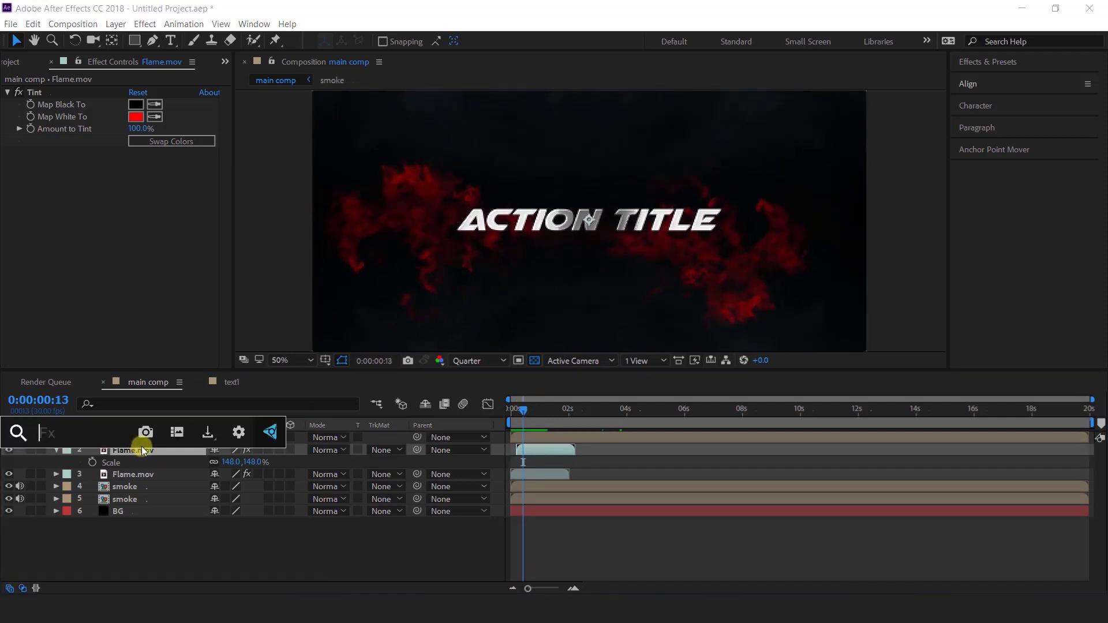
{"action": "type", "text": "fas"}
{"action": "key", "text": "Return"}
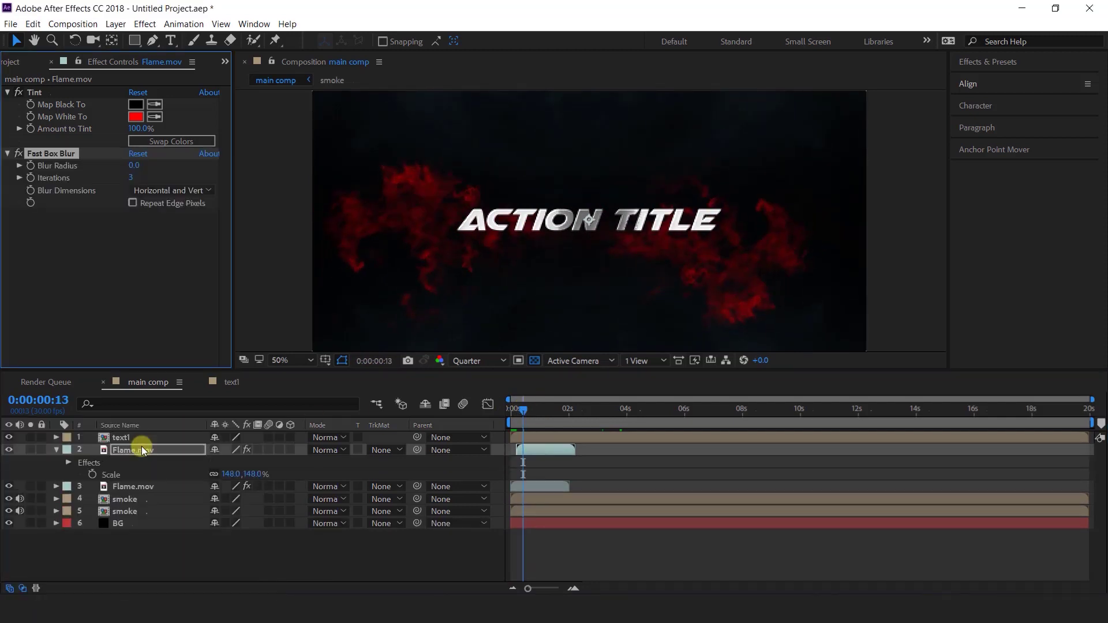
{"action": "left_click", "coordinate": [188, 190]}
{"action": "left_click", "coordinate": [182, 219]}
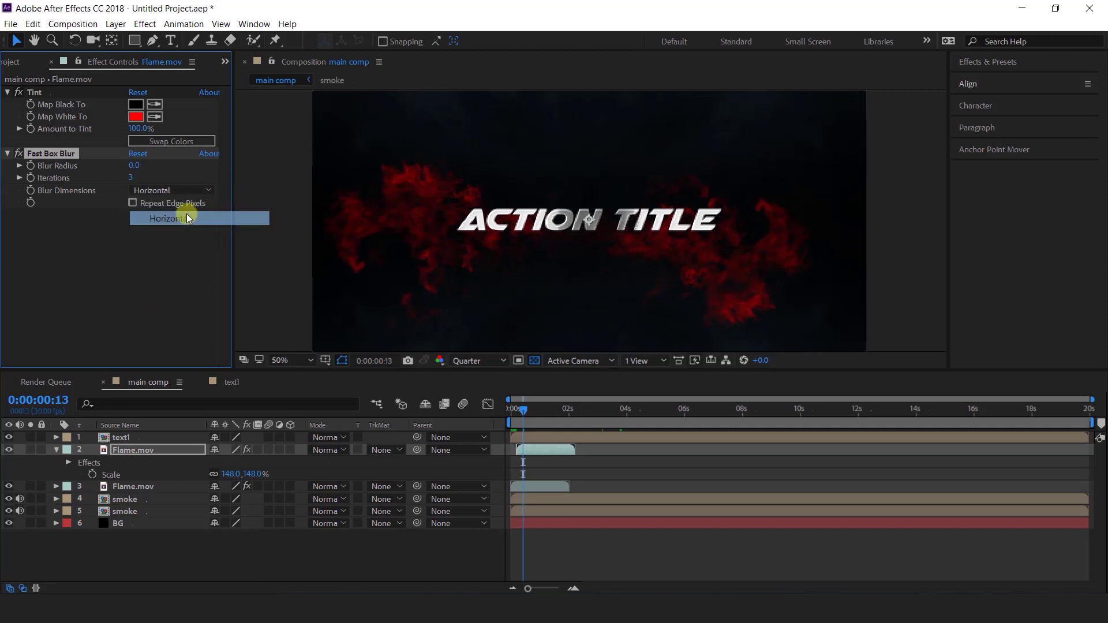
{"action": "left_click", "coordinate": [133, 166]}
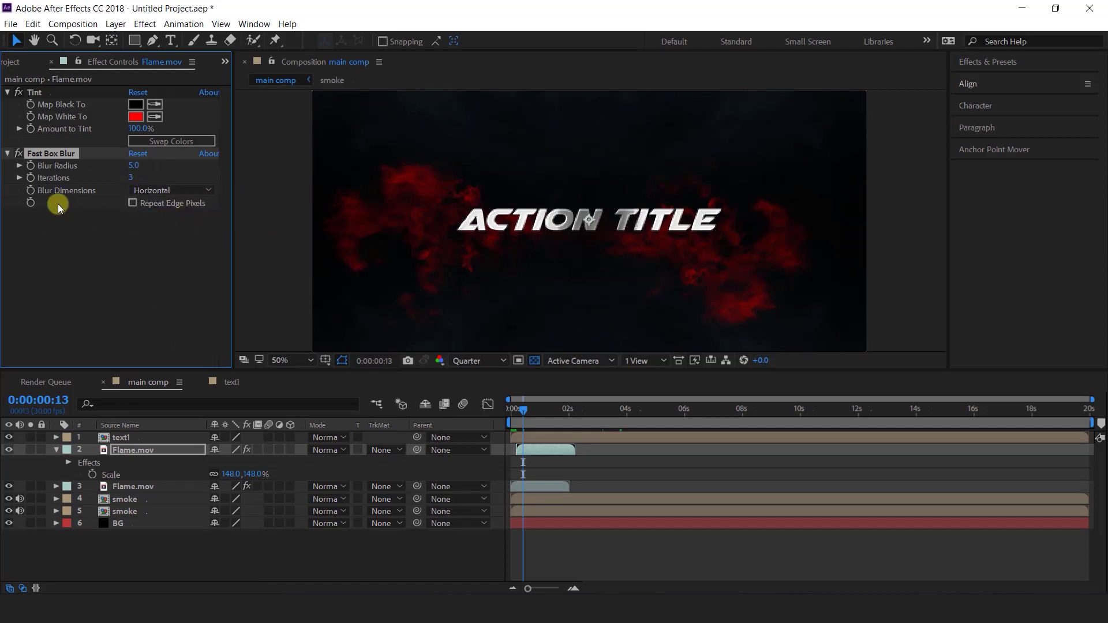
- Apply Curves to the enlarged Flame.mov layer and raise the middle of the RGB curve to brighten the flames
{"action": "left_click", "coordinate": [122, 453]}
{"action": "key", "text": "s"}
{"action": "key", "text": "ctrl+space"}
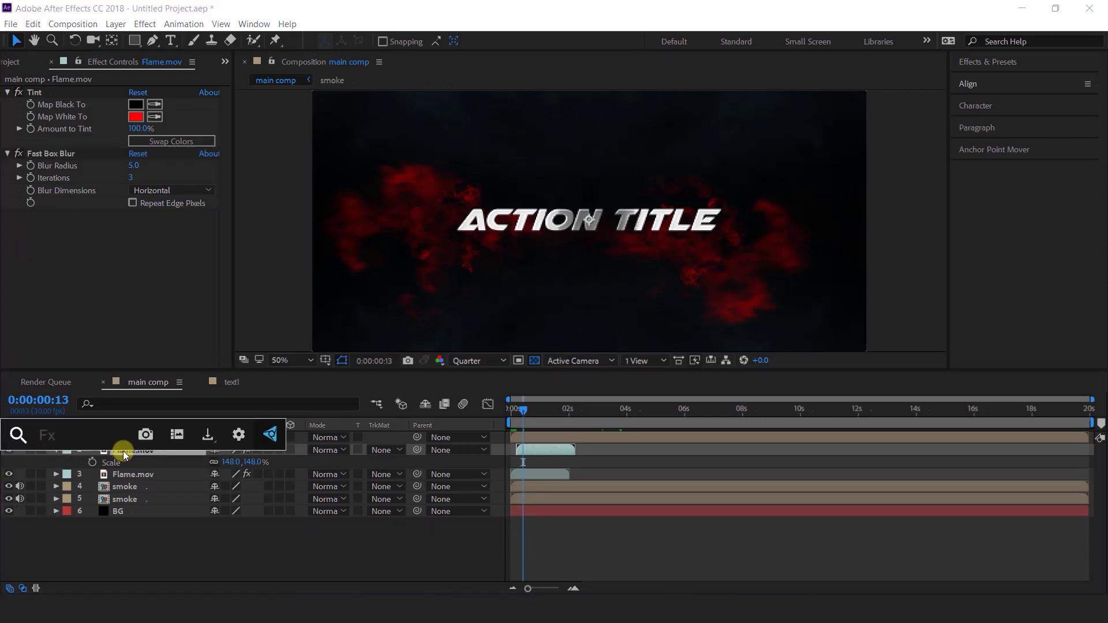
{"action": "type", "text": "cur"}
{"action": "key", "text": "Return"}
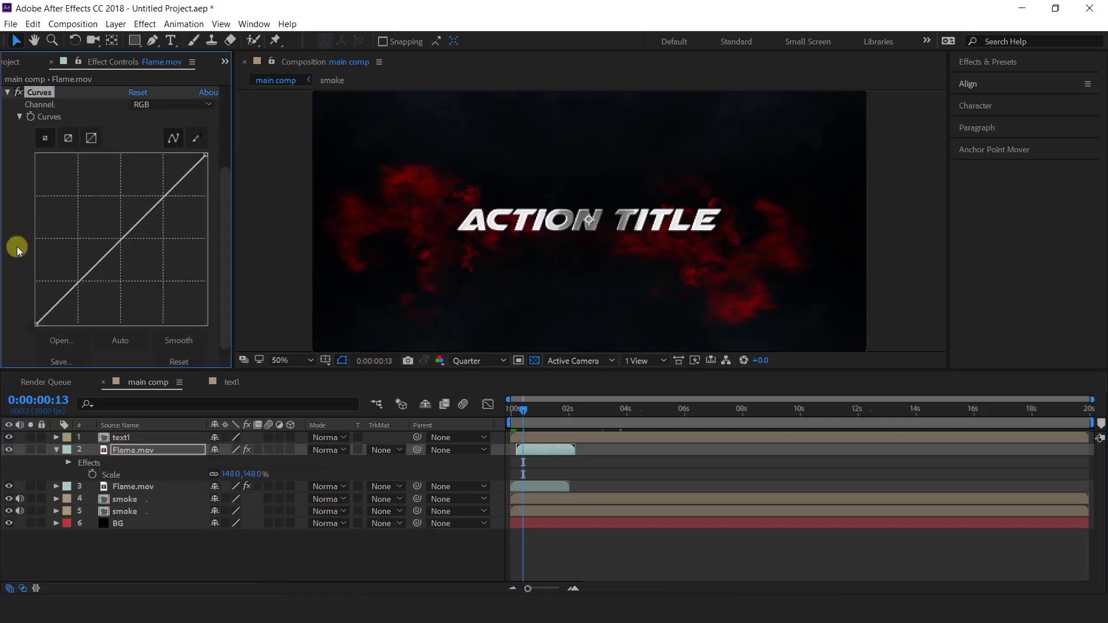
{"action": "left_click_drag", "start_coordinate": [123, 240], "coordinate": [89, 231]}
{"action": "left_click", "coordinate": [518, 412]}
{"action": "left_click_drag", "start_coordinate": [520, 414], "coordinate": [525, 414]}
{"action": "left_click", "coordinate": [7, 92]}
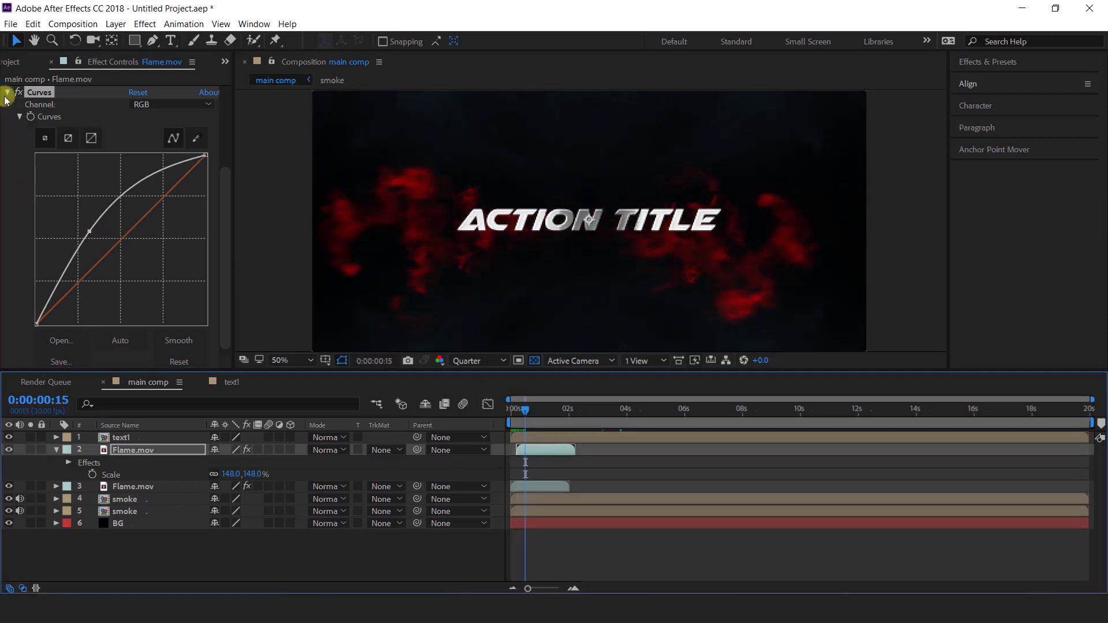
- Copy the Curves effect from the enlarged flame layer onto the lower Flame.mov layer
{"action": "left_click", "coordinate": [137, 489]}
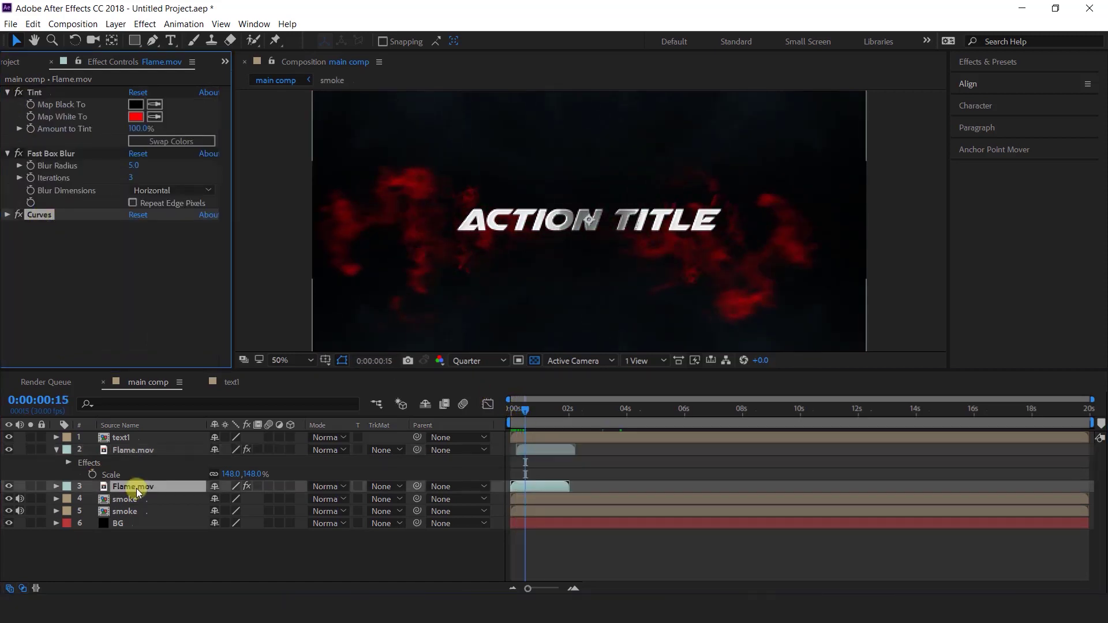
{"action": "key", "text": "ctrl+v"}
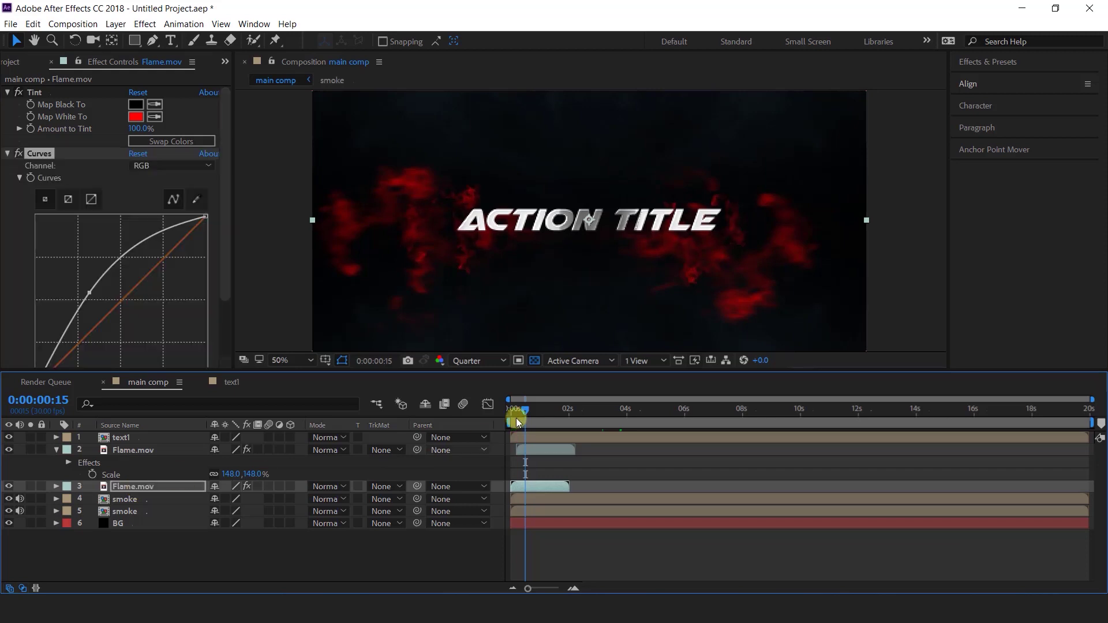
{"action": "left_click_drag", "start_coordinate": [524, 410], "coordinate": [529, 411]}
{"action": "left_click", "coordinate": [56, 451]}
- Keyframe text1's Position at 960, 540 on frame 11 and at -970, 540 on frame 0, and preview the slide-in
{"action": "left_click", "coordinate": [164, 508]}
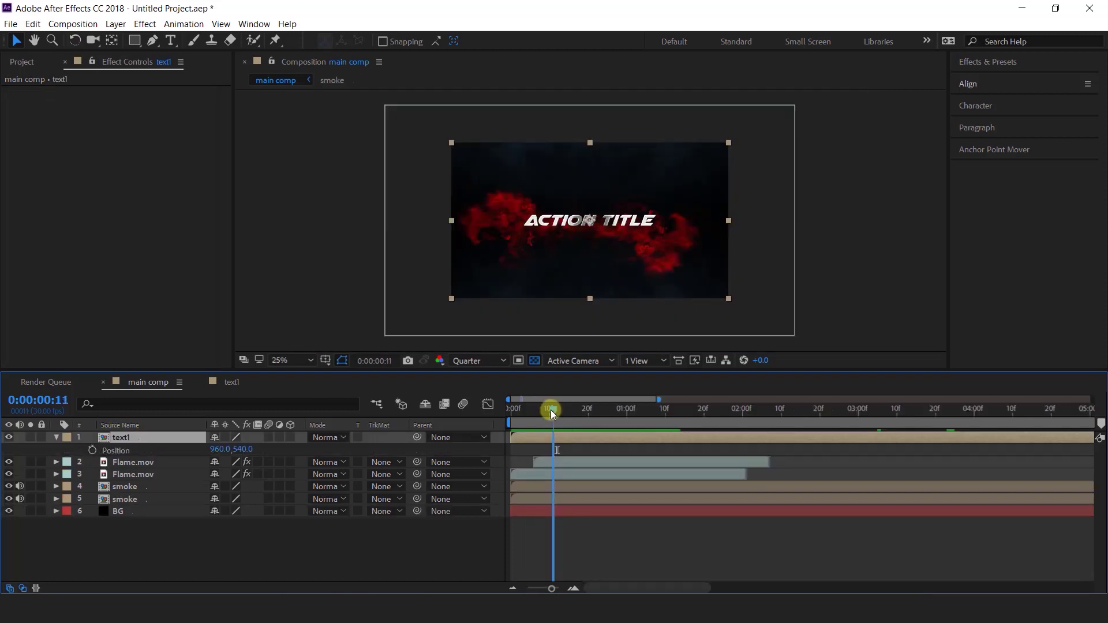
{"action": "left_click", "coordinate": [92, 450]}
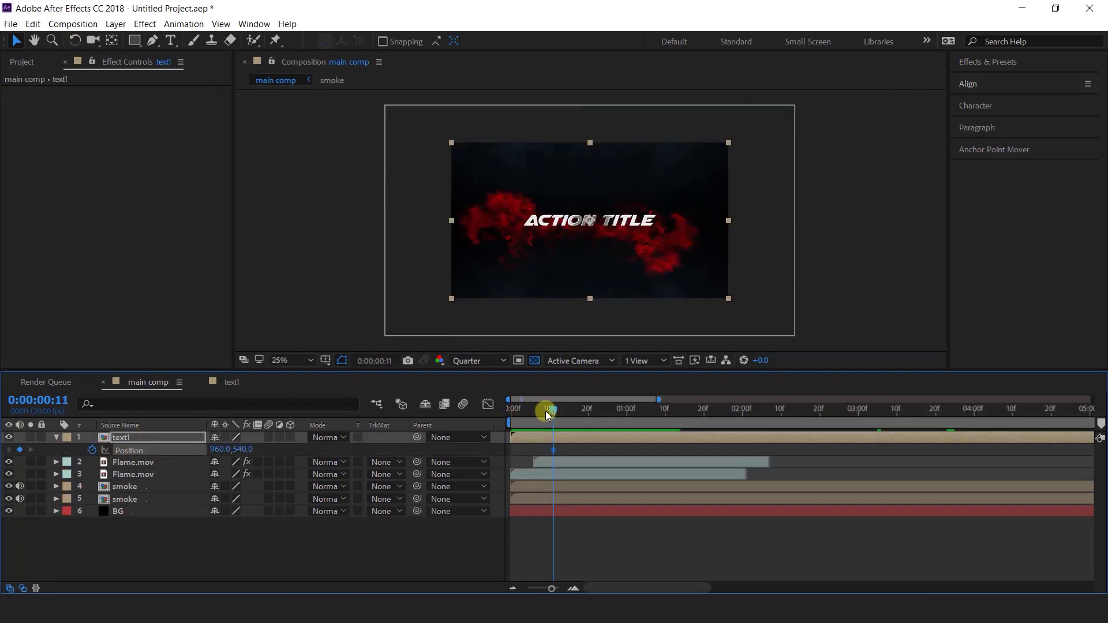
{"action": "left_click_drag", "start_coordinate": [545, 411], "coordinate": [505, 414]}
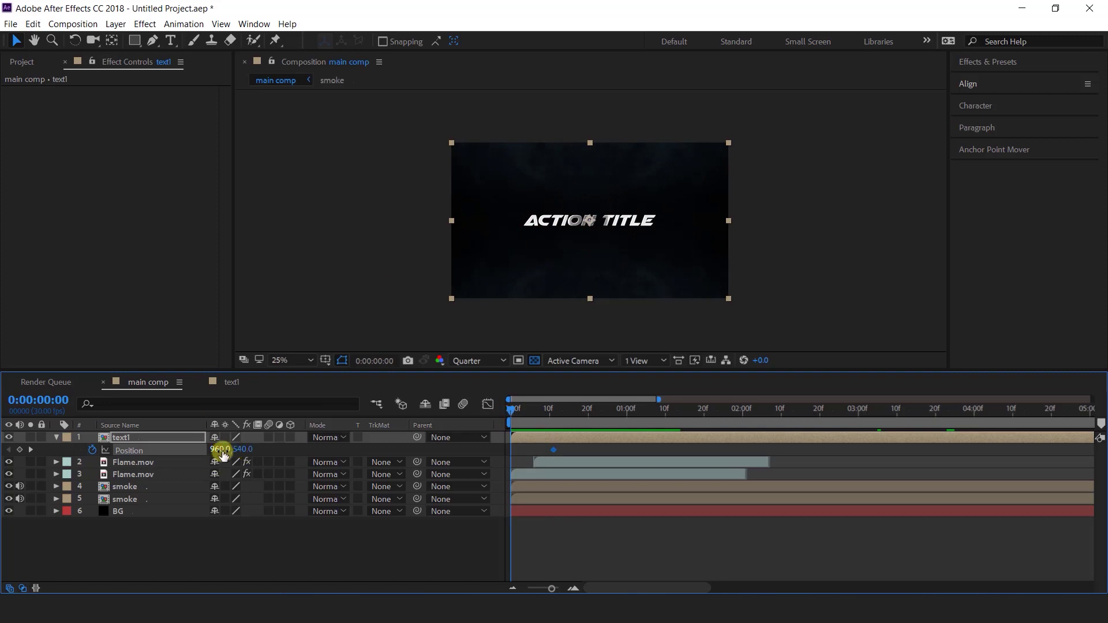
{"action": "left_click_drag", "start_coordinate": [223, 454], "coordinate": [87, 456]}
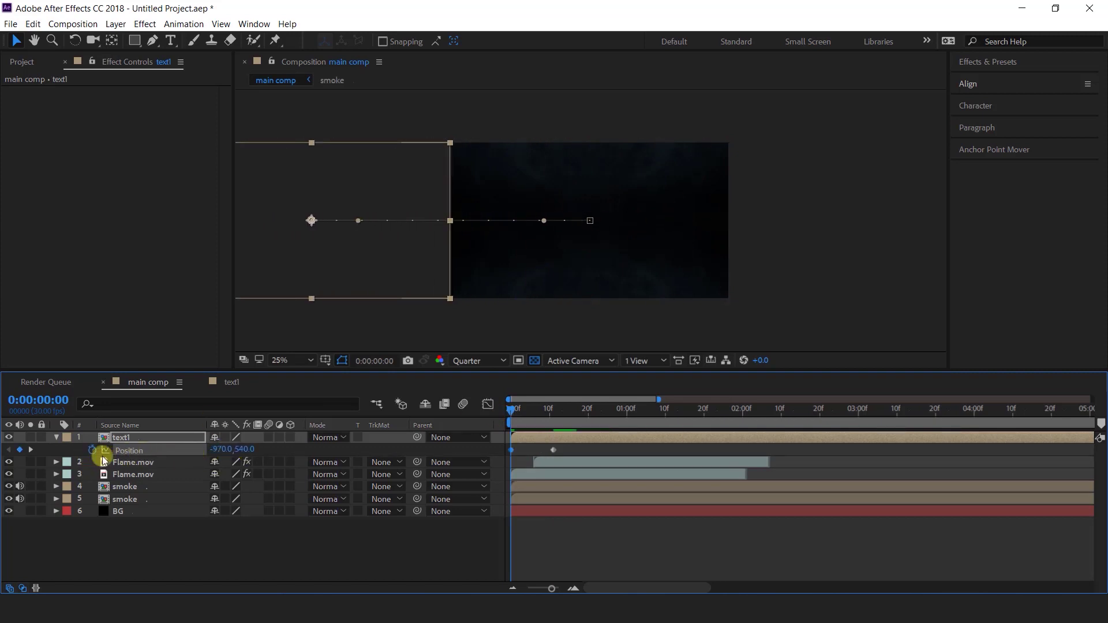
{"action": "key", "text": "space"}
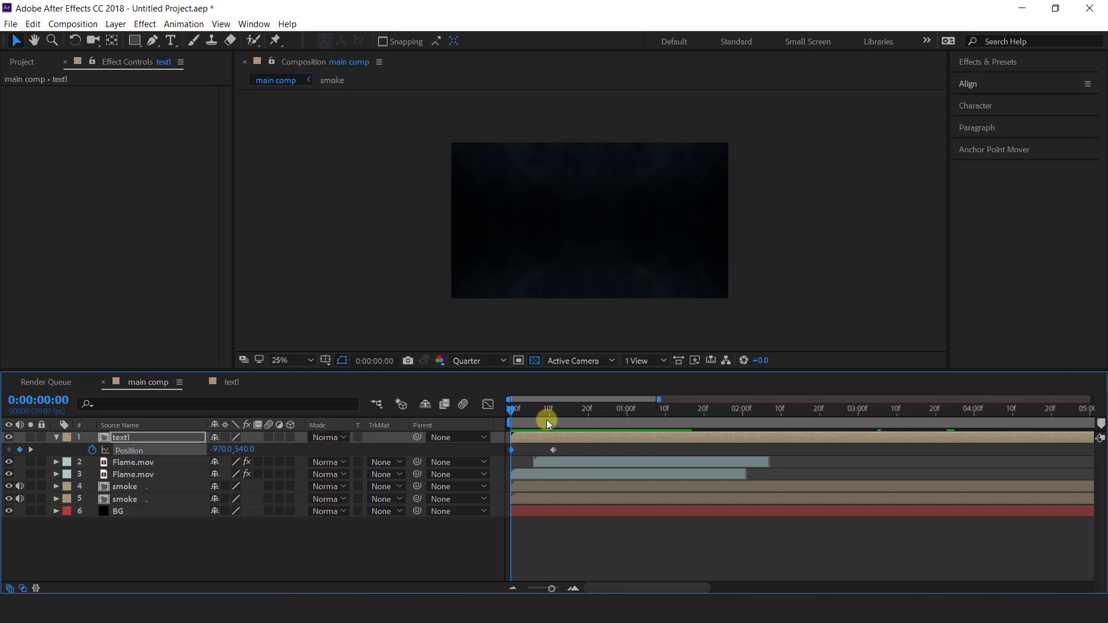
{"action": "left_click", "coordinate": [542, 410]}
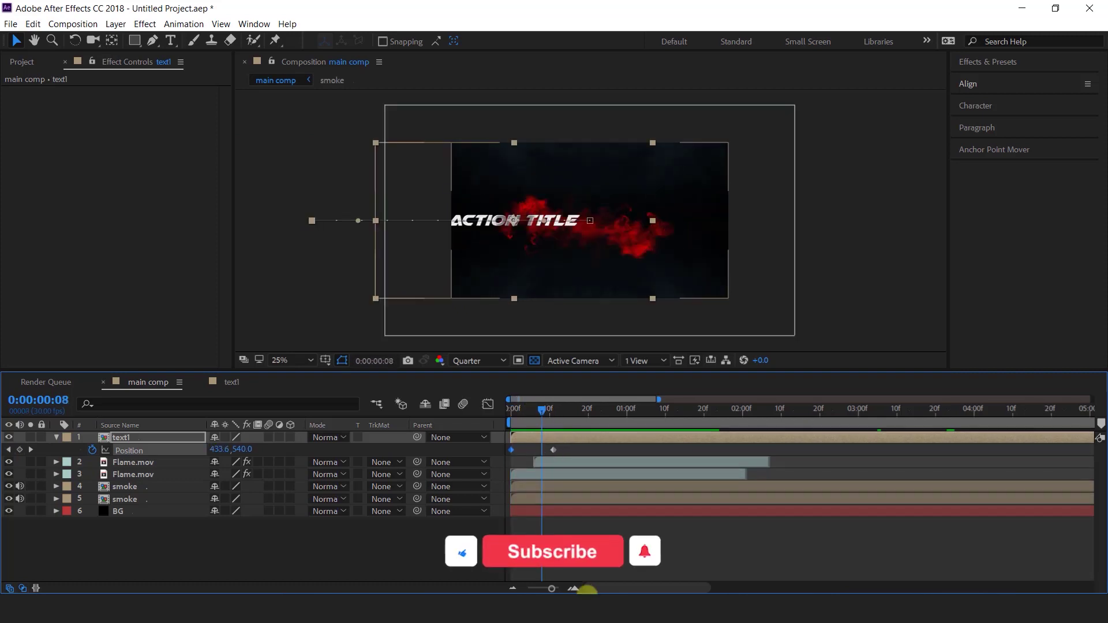
- Move text1's first Position keyframe to frame 5 to shorten the slide-in
{"action": "left_click", "coordinate": [573, 588]}
{"action": "mouse_move", "coordinate": [580, 590]}
{"action": "left_mouse_down"}
{"action": "mouse_move", "coordinate": [553, 587]}
{"action": "mouse_move", "coordinate": [569, 587]}
{"action": "left_mouse_up"}
{"action": "left_click", "coordinate": [577, 589]}
{"action": "left_click", "coordinate": [590, 415]}
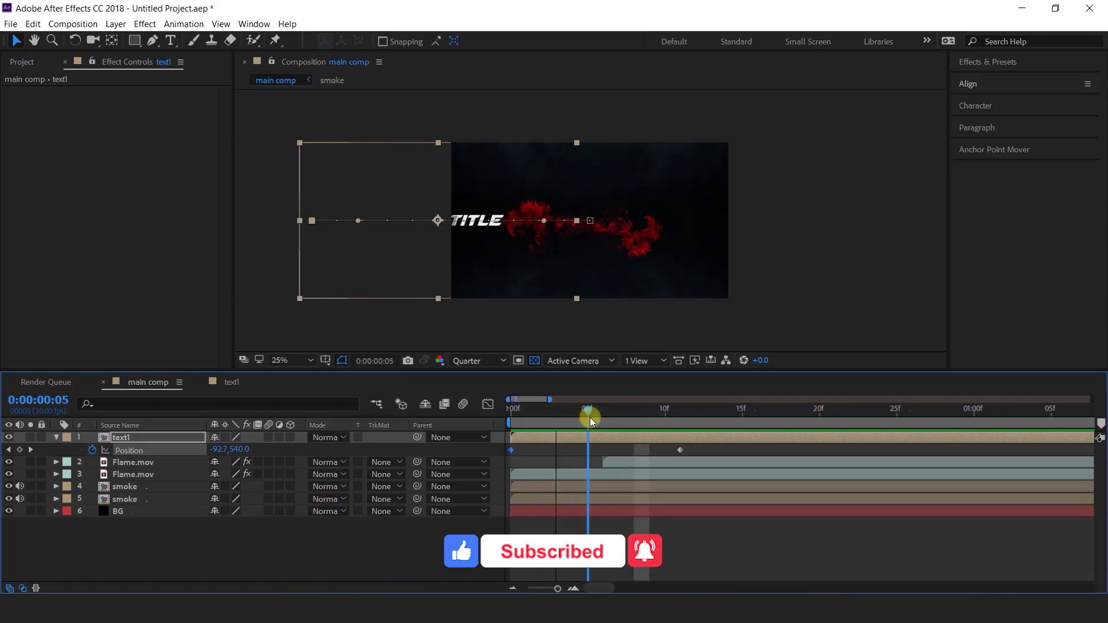
{"action": "left_click_drag", "start_coordinate": [511, 450], "coordinate": [526, 417]}
{"action": "key", "text": "space"}
{"action": "left_click_drag", "start_coordinate": [608, 409], "coordinate": [680, 411]}
{"action": "left_click_drag", "start_coordinate": [691, 449], "coordinate": [528, 428]}
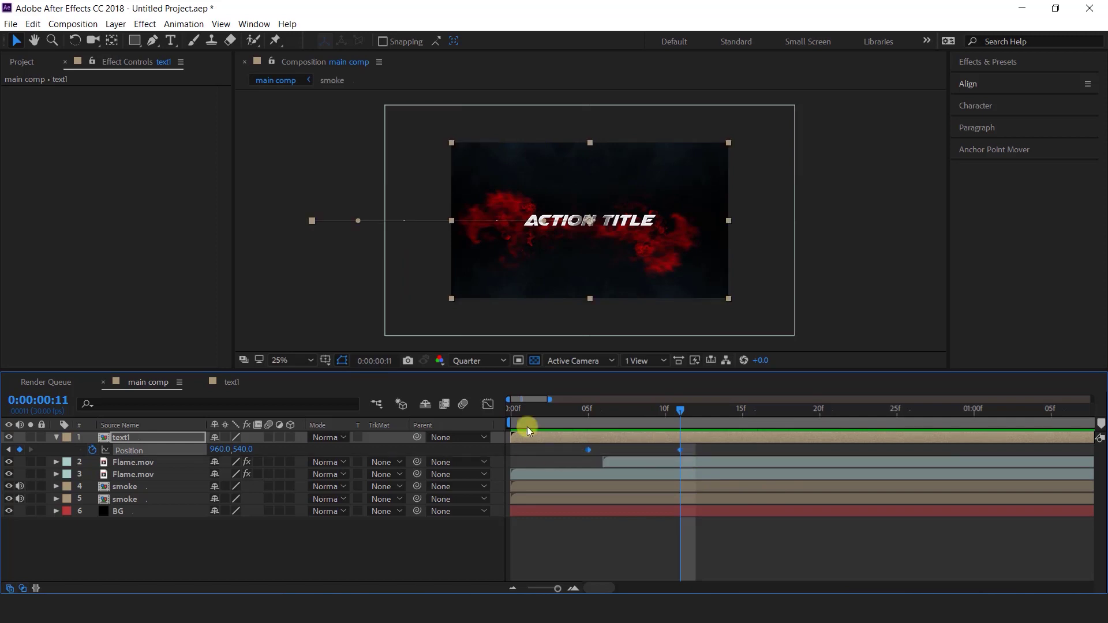
- Apply Easy Ease to both text1 Position keyframes and reshape the speed graph for a fast start that slows toward the end
{"action": "right_click", "coordinate": [589, 451]}
{"action": "mouse_move", "coordinate": [745, 442]}
{"action": "left_click", "coordinate": [762, 482]}
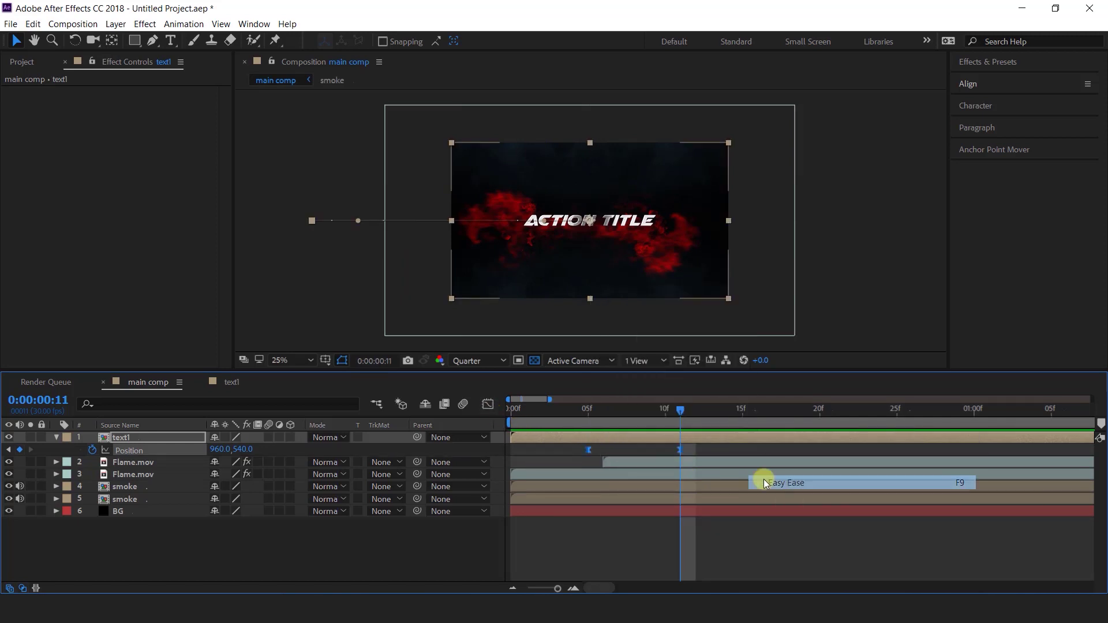
{"action": "left_click_drag", "start_coordinate": [717, 524], "coordinate": [654, 563]}
{"action": "left_click_drag", "start_coordinate": [664, 552], "coordinate": [585, 553]}
{"action": "left_click", "coordinate": [488, 404]}
{"action": "key", "text": "space"}
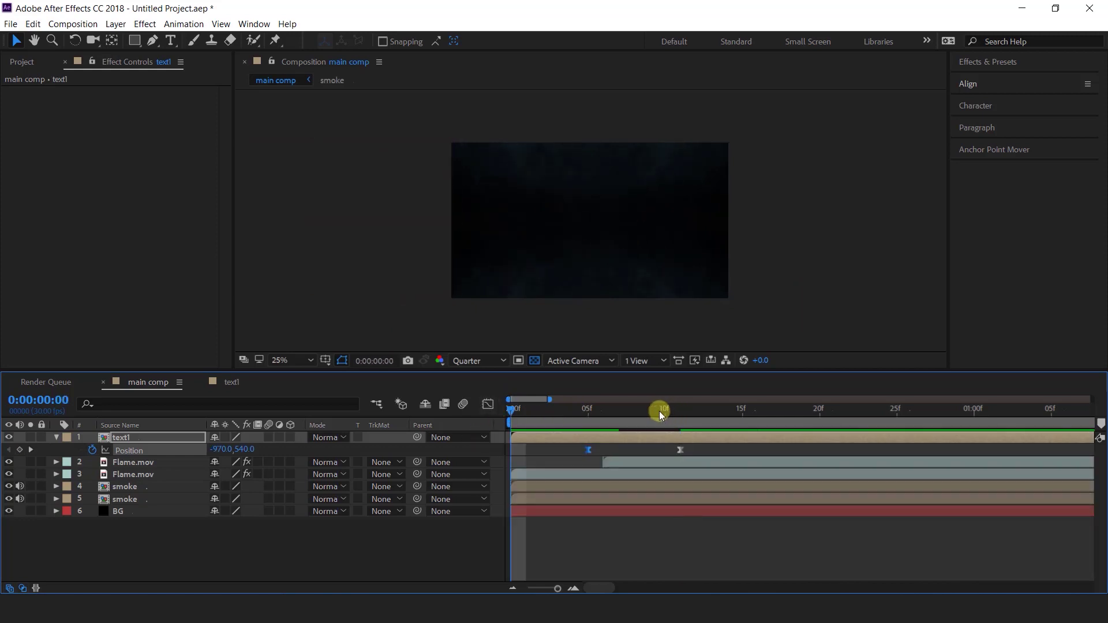
{"action": "left_click_drag", "start_coordinate": [652, 413], "coordinate": [611, 416]}
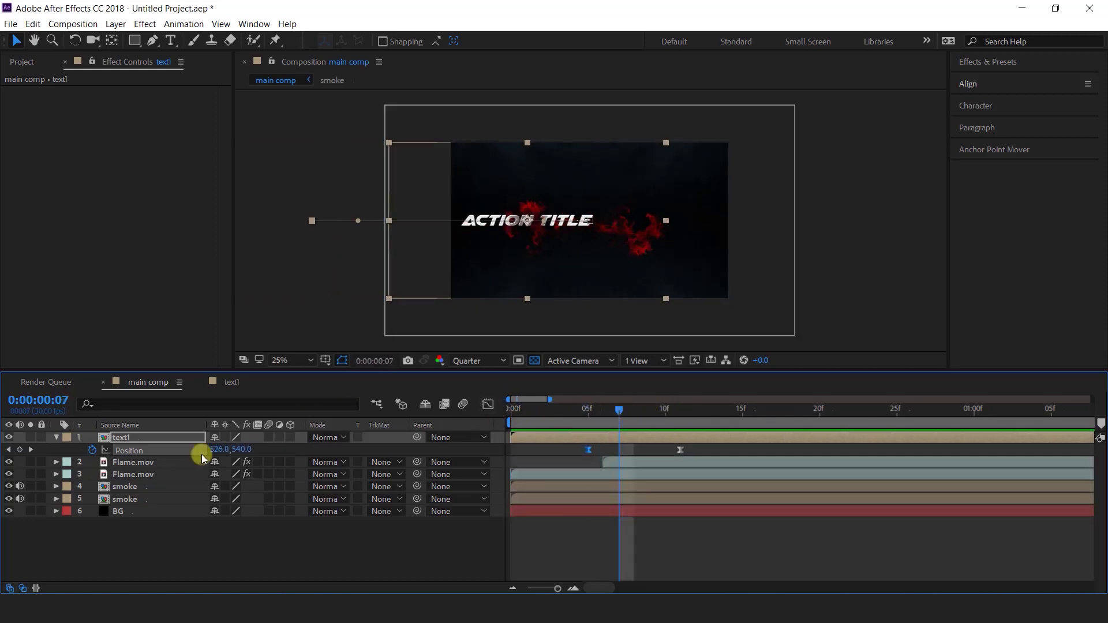
- Turn on motion blur for the text1 layer in main comp and for all four layers inside text1
{"action": "left_click", "coordinate": [268, 437]}
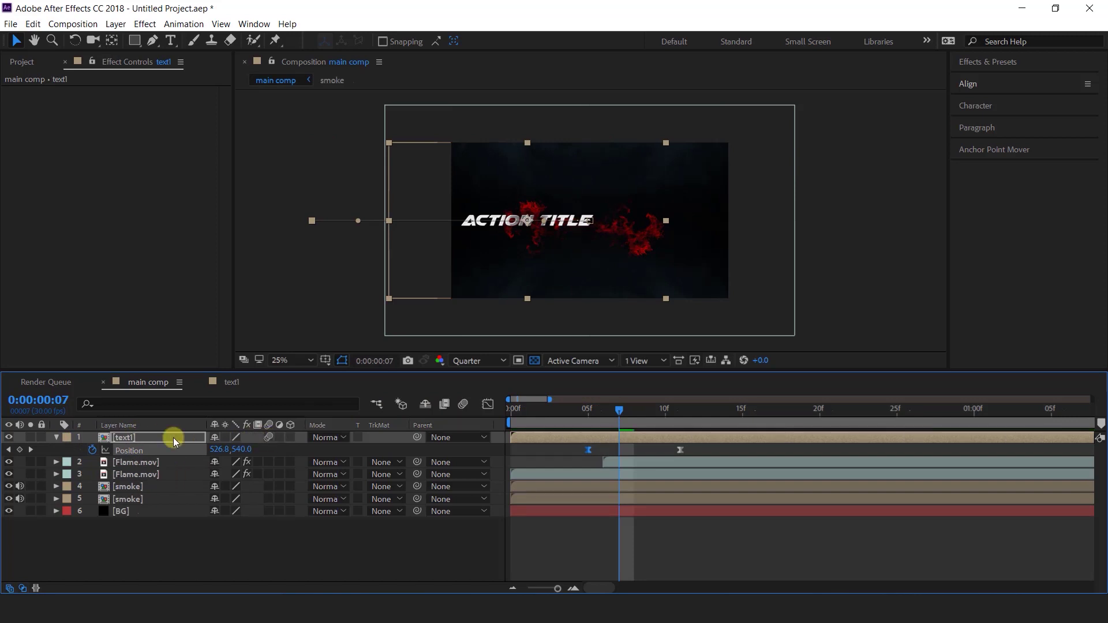
{"action": "double_click", "coordinate": [132, 438]}
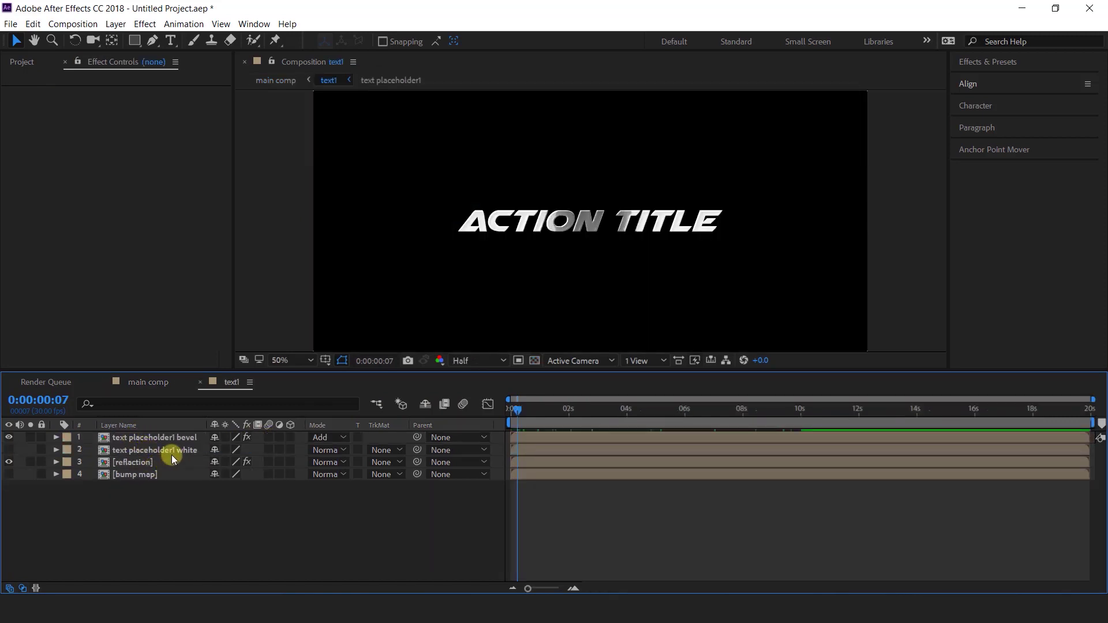
{"action": "left_click_drag", "start_coordinate": [262, 445], "coordinate": [273, 481]}
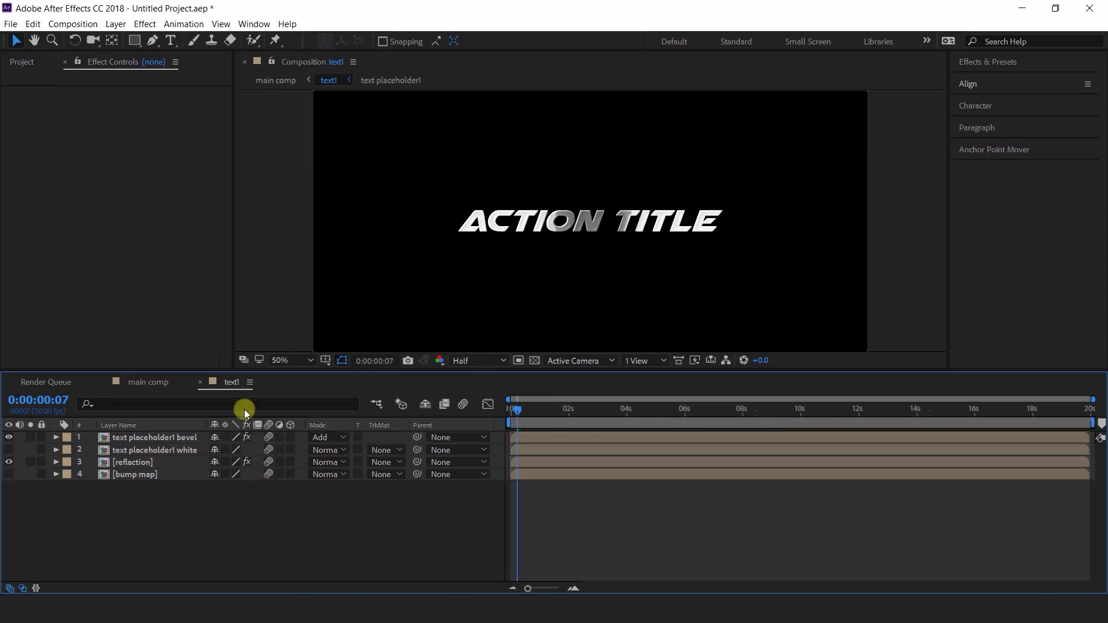
- Enable motion blur for the main comp timeline and preview the title's entrance
{"action": "left_click", "coordinate": [146, 382]}
{"action": "mouse_move", "coordinate": [625, 410]}
{"action": "left_mouse_down"}
{"action": "mouse_move", "coordinate": [559, 411]}
{"action": "mouse_move", "coordinate": [665, 411]}
{"action": "mouse_move", "coordinate": [511, 416]}
{"action": "mouse_move", "coordinate": [629, 405]}
{"action": "left_mouse_up"}
{"action": "left_click", "coordinate": [462, 406]}
{"action": "key", "text": "space"}
{"action": "key", "text": "space"}
{"action": "key", "text": "space"}
{"action": "left_click", "coordinate": [604, 406]}
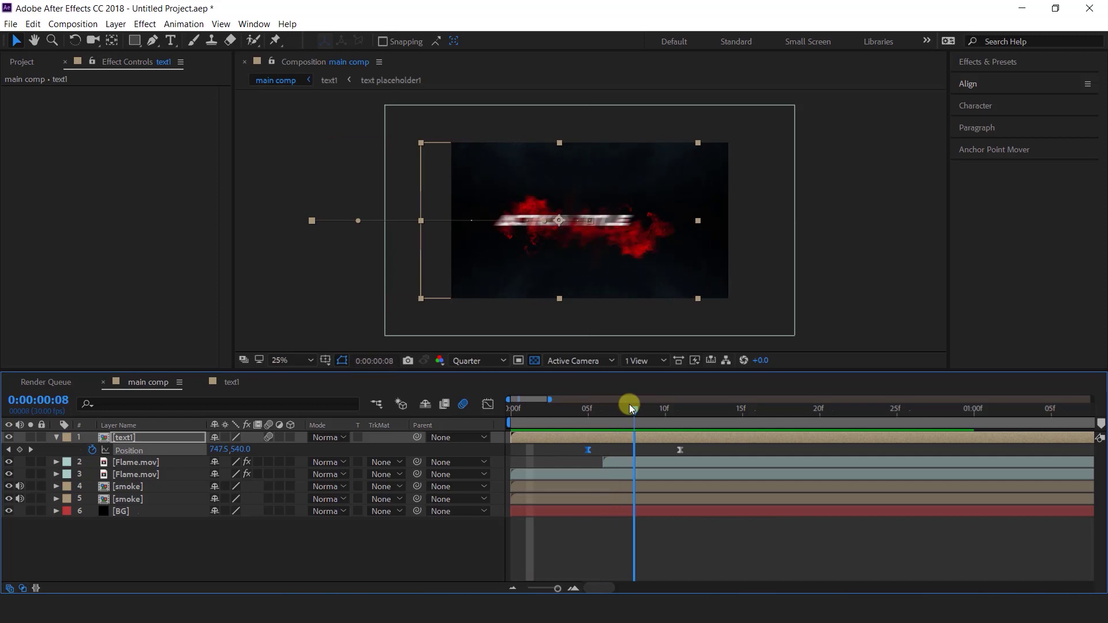
- Move text1's first Position keyframe to frame 7 and preview the title's shortened entrance
{"action": "left_click_drag", "start_coordinate": [588, 448], "coordinate": [624, 449]}
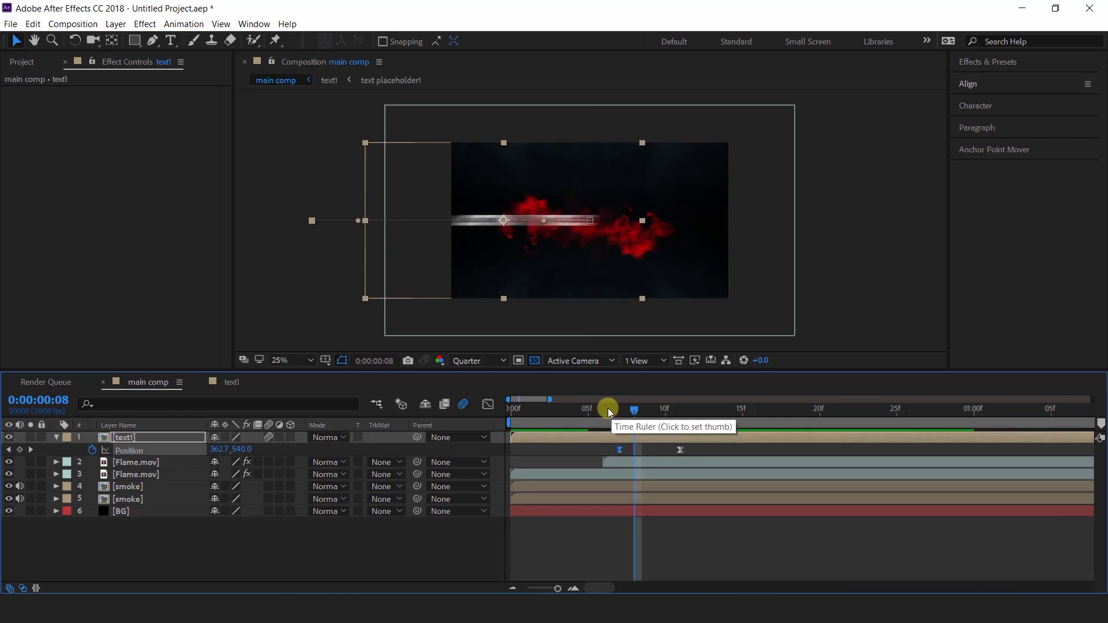
{"action": "key", "text": "Home"}
{"action": "key", "text": "space"}
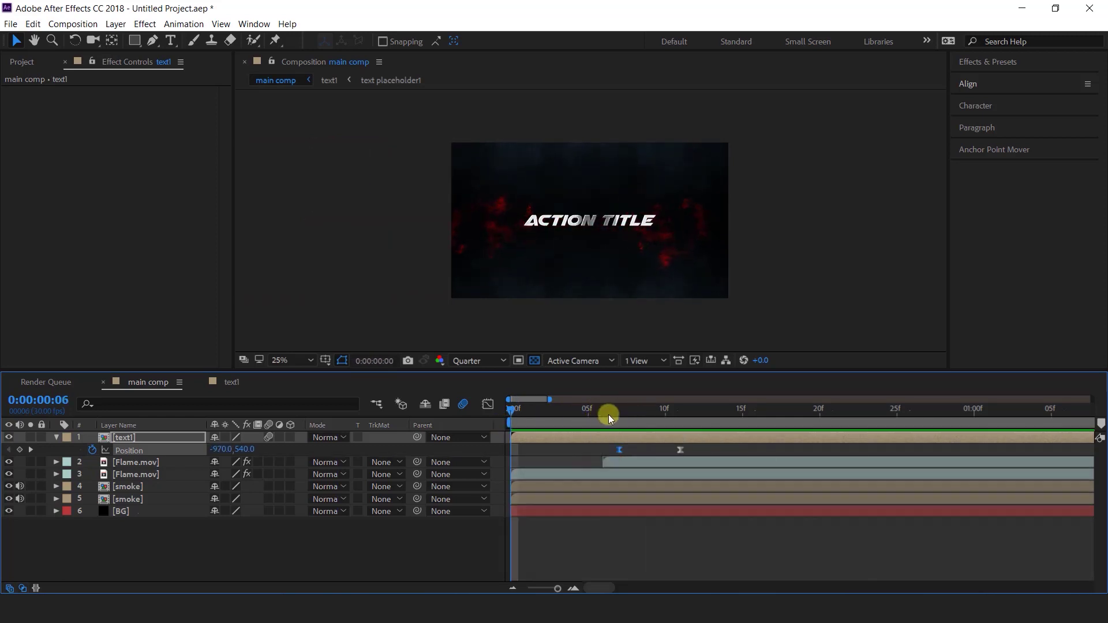
- Keyframe text1's Opacity at 0% on frame 7 and 100% on frame 8
{"action": "mouse_move", "coordinate": [610, 414]}
{"action": "left_mouse_down"}
{"action": "mouse_move", "coordinate": [667, 414]}
{"action": "mouse_move", "coordinate": [624, 417]}
{"action": "left_mouse_up"}
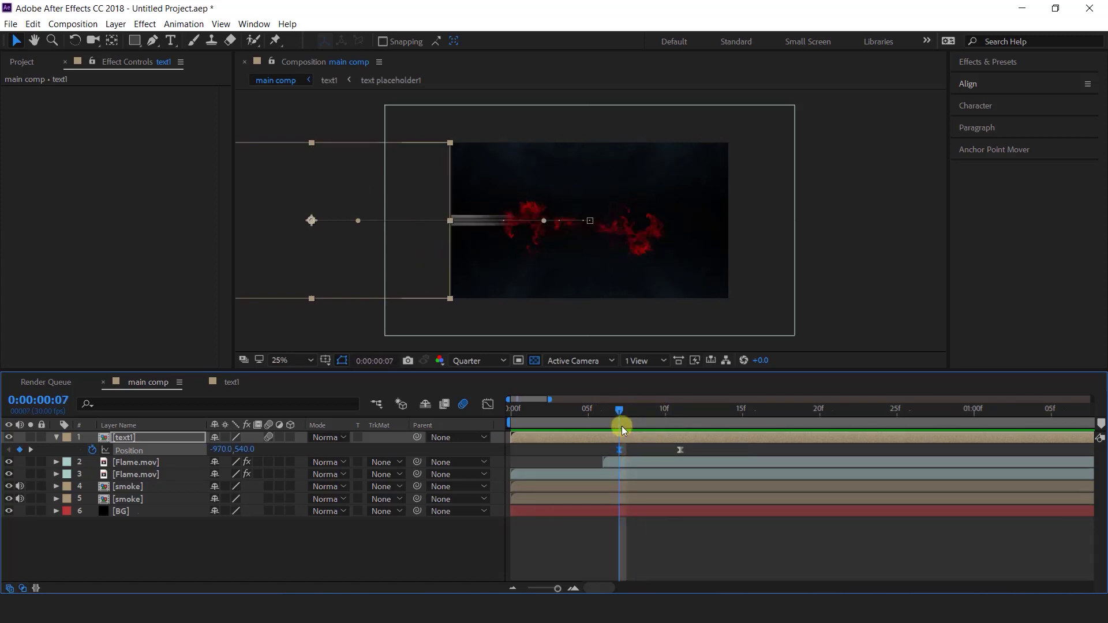
{"action": "left_click", "coordinate": [629, 436]}
{"action": "key", "text": "t"}
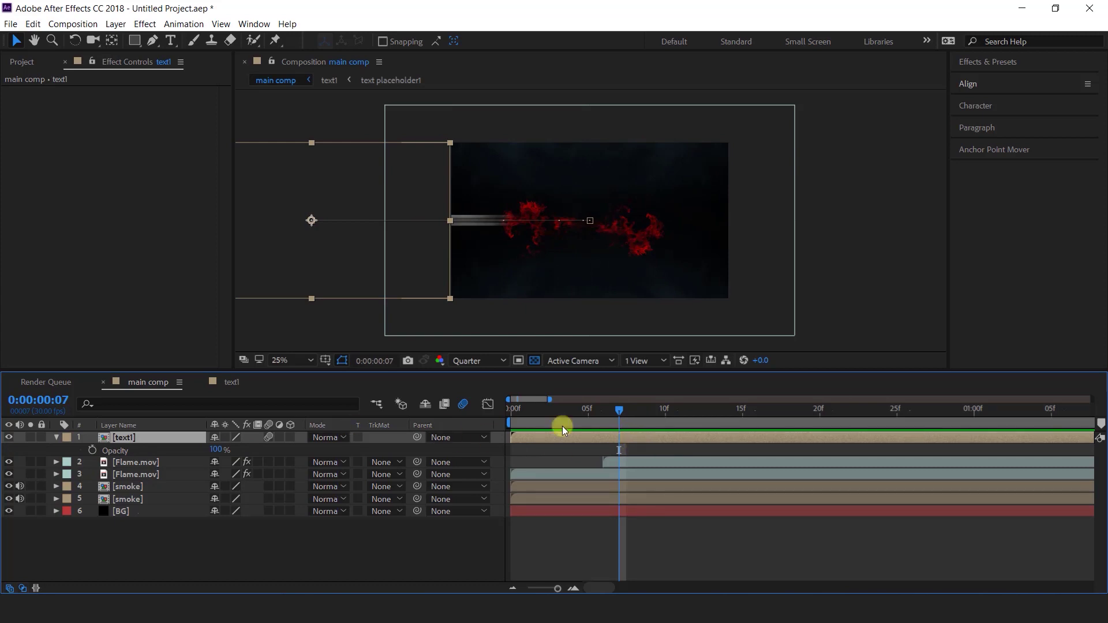
{"action": "left_click", "coordinate": [92, 450]}
{"action": "left_click_drag", "start_coordinate": [216, 451], "coordinate": [31, 456]}
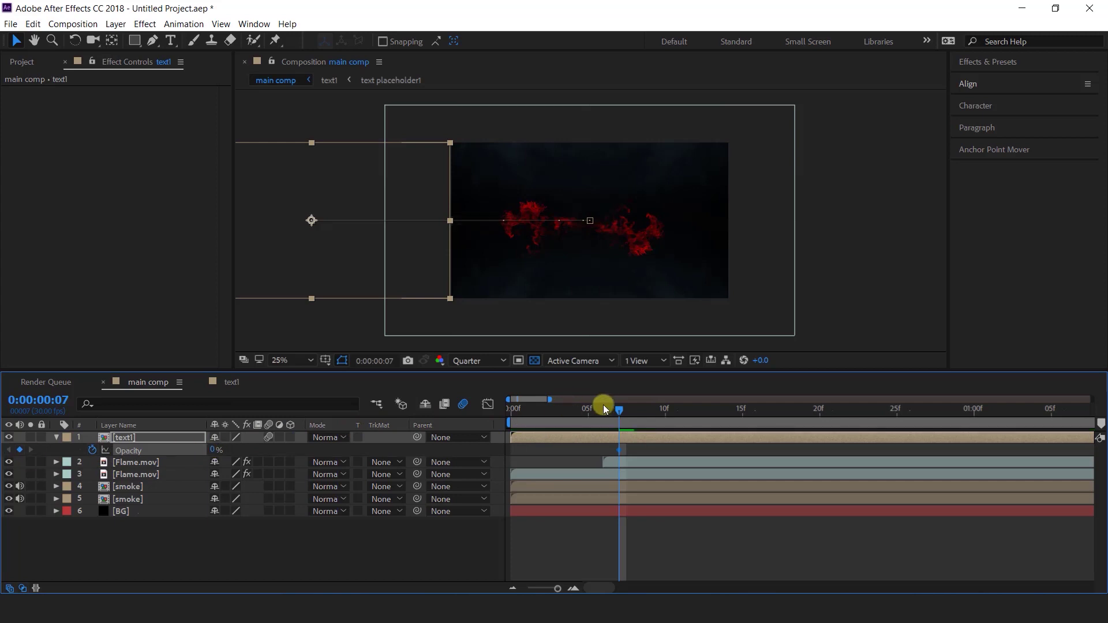
{"action": "left_click", "coordinate": [629, 409]}
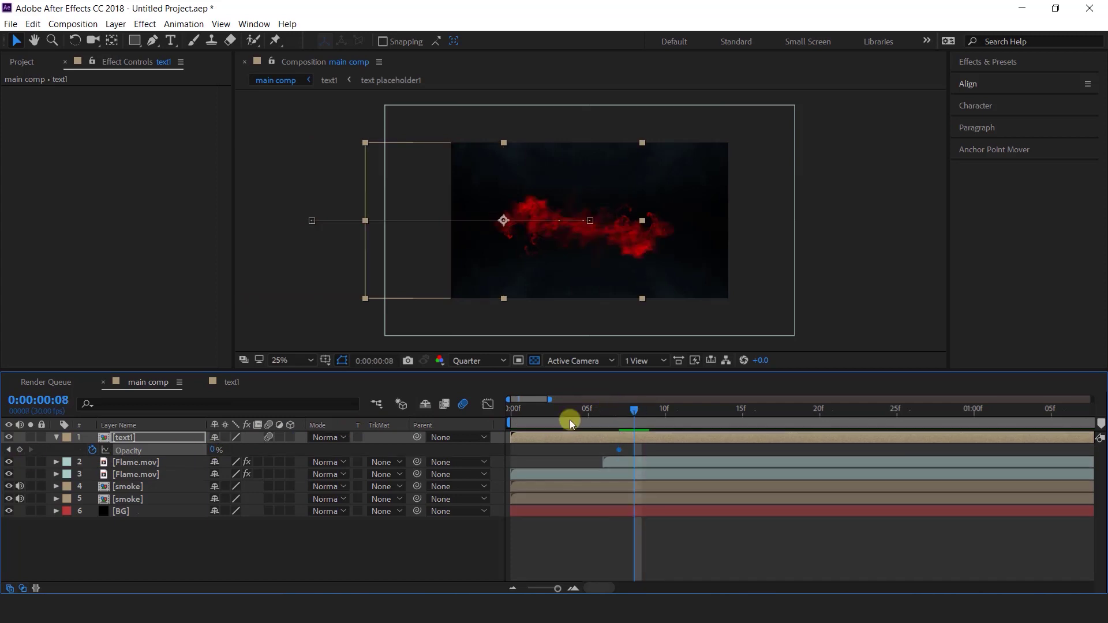
{"action": "mouse_move", "coordinate": [214, 450]}
{"action": "left_mouse_down"}
{"action": "mouse_move", "coordinate": [656, 451]}
{"action": "mouse_move", "coordinate": [723, 434]}
{"action": "left_mouse_up"}
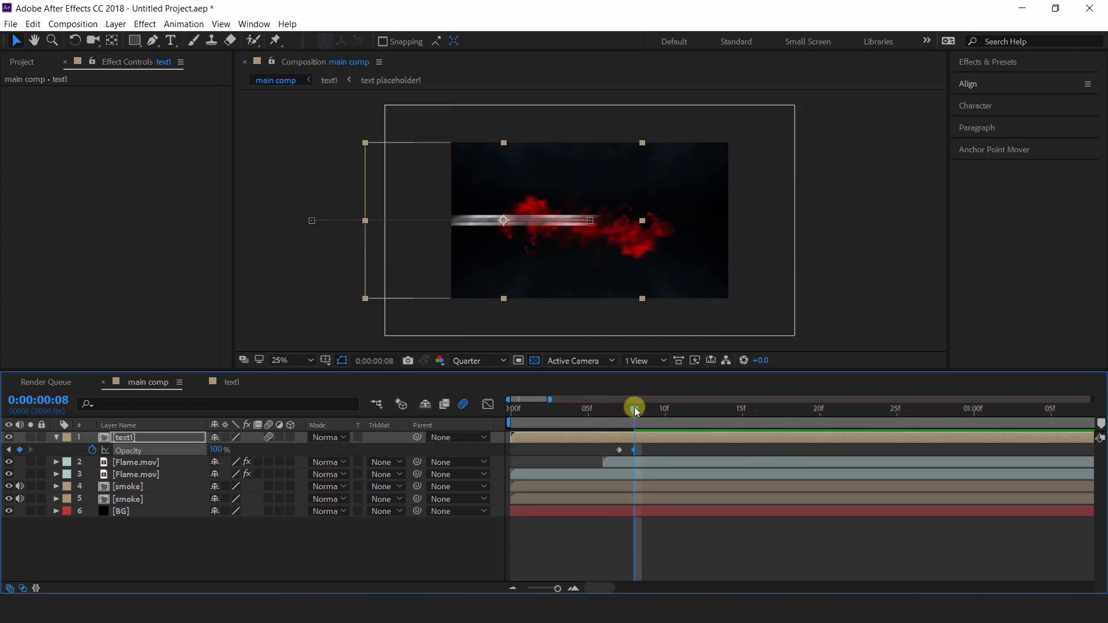
- Add a flicker to text1 with Opacity keyframes of 100% at frame 11, 0% at frame 12 and 100% at frame 13, then preview it
{"action": "left_click_drag", "start_coordinate": [635, 408], "coordinate": [684, 410]}
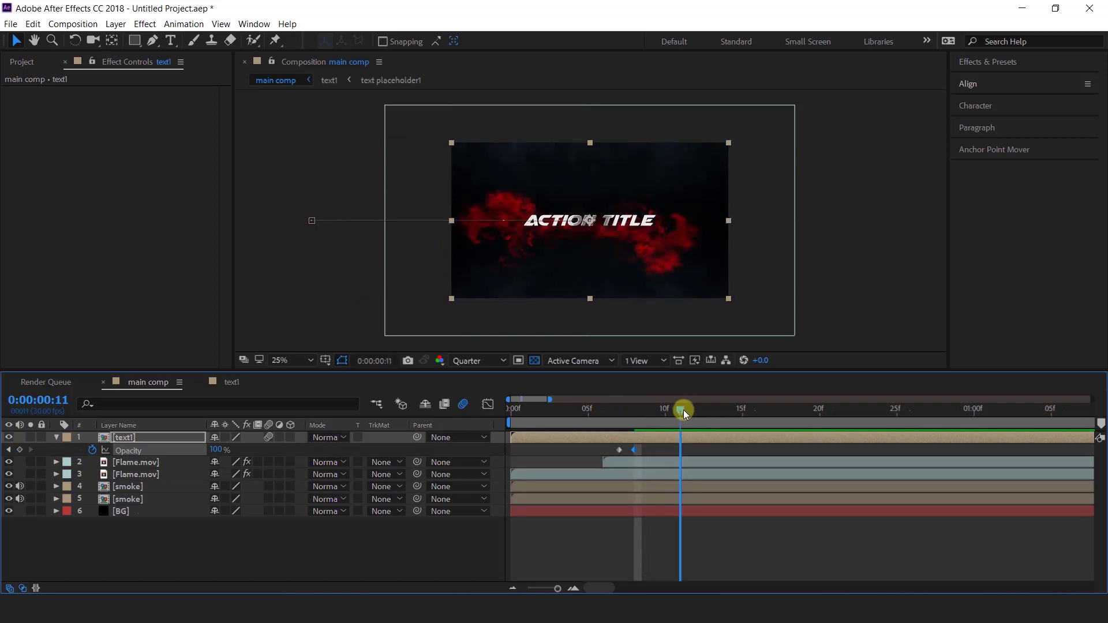
{"action": "left_click", "coordinate": [19, 450]}
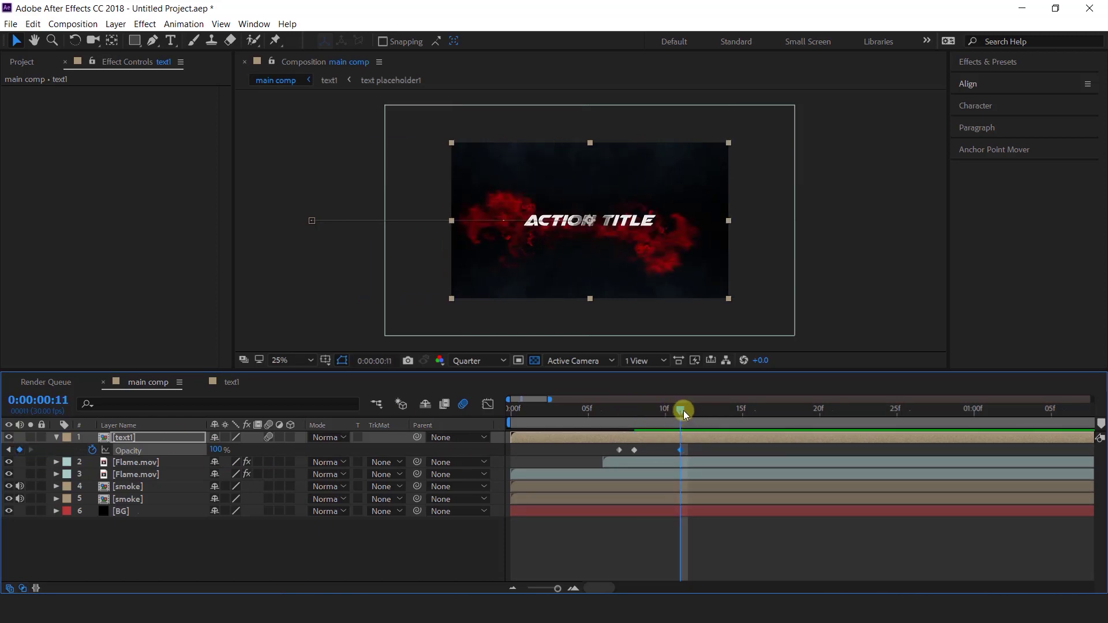
{"action": "left_click_drag", "start_coordinate": [684, 410], "coordinate": [690, 411]}
{"action": "left_click_drag", "start_coordinate": [217, 456], "coordinate": [3, 456]}
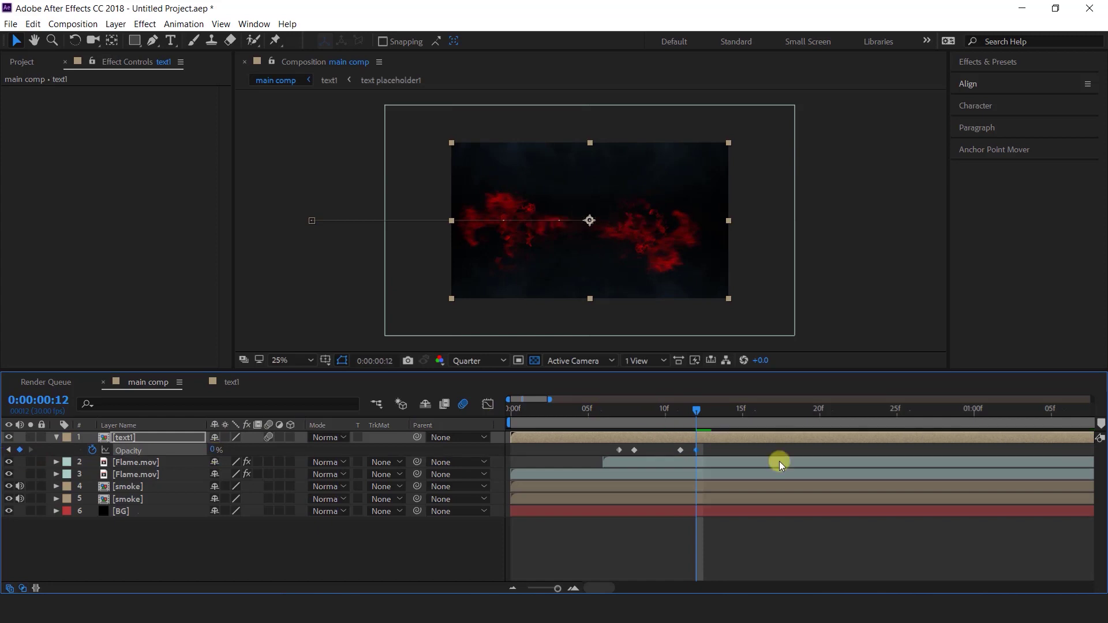
{"action": "left_click_drag", "start_coordinate": [701, 413], "coordinate": [708, 414]}
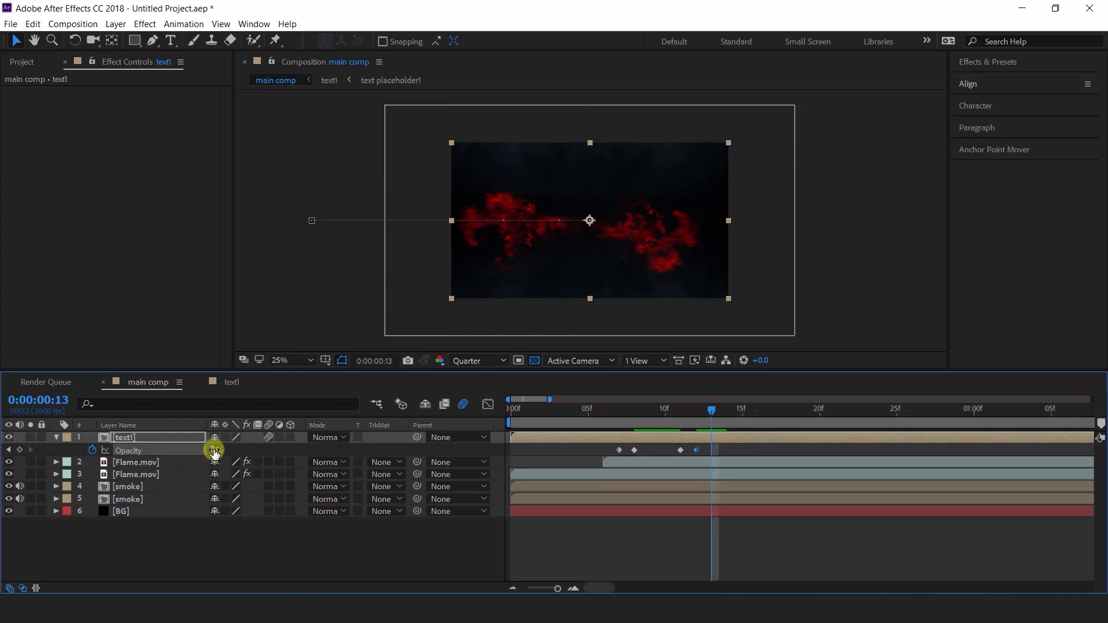
{"action": "left_click_drag", "start_coordinate": [215, 450], "coordinate": [806, 449]}
{"action": "key", "text": "space"}
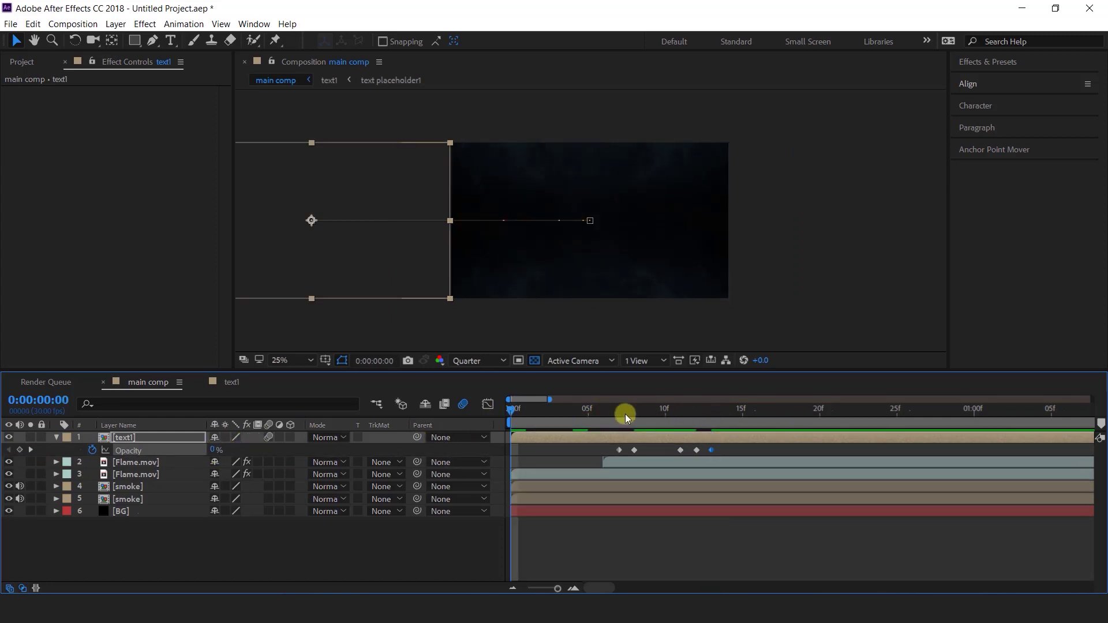
- Add a second flicker to text1 with Opacity keyframes of 100% at frame 15, 0% at frame 16 and 100% at frame 17
{"action": "left_click_drag", "start_coordinate": [645, 411], "coordinate": [757, 408]}
{"action": "left_click", "coordinate": [19, 450]}
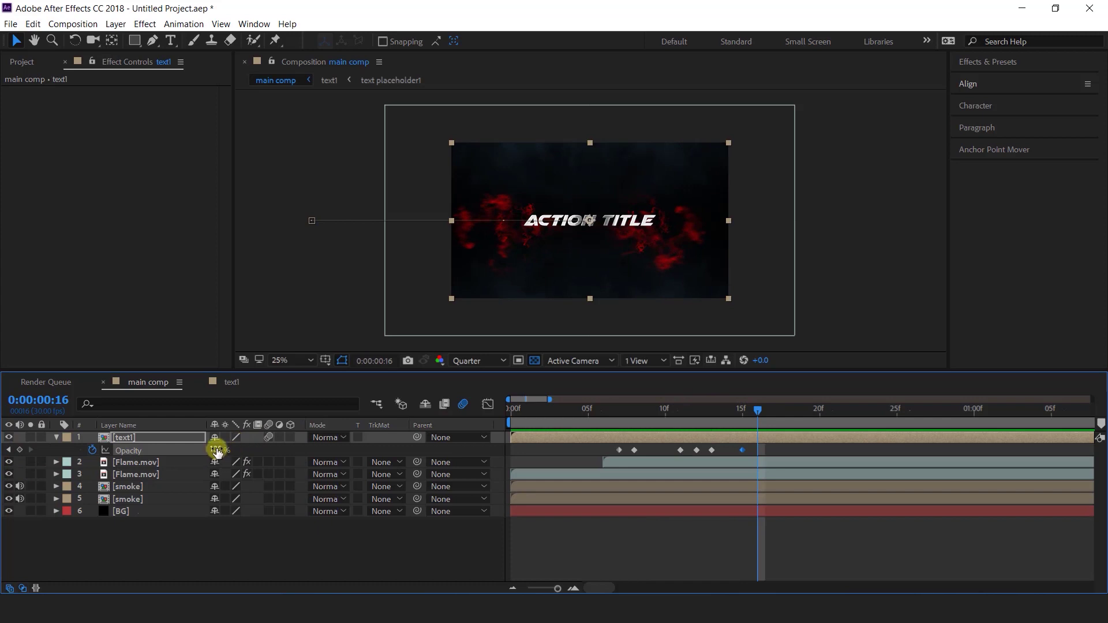
{"action": "left_click_drag", "start_coordinate": [217, 452], "coordinate": [184, 453]}
{"action": "left_click_drag", "start_coordinate": [761, 414], "coordinate": [772, 411]}
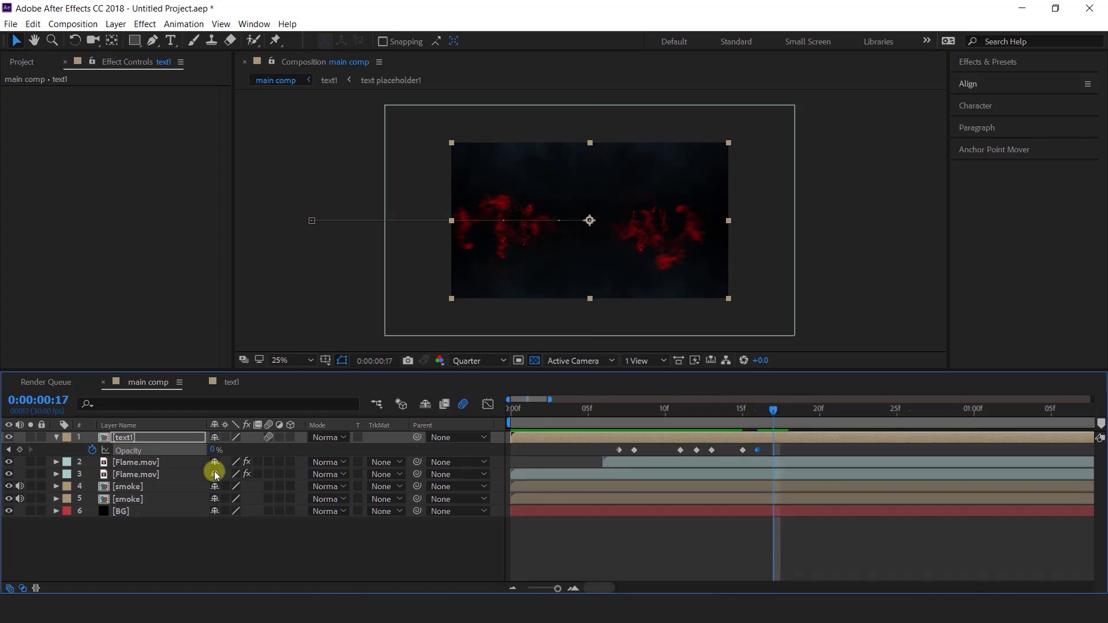
{"action": "left_click_drag", "start_coordinate": [214, 451], "coordinate": [603, 450]}
- Shift all of text1's Opacity keyframes two frames earlier so they start at frame 5, and preview the flickering entrance
{"action": "left_click_drag", "start_coordinate": [590, 412], "coordinate": [527, 419]}
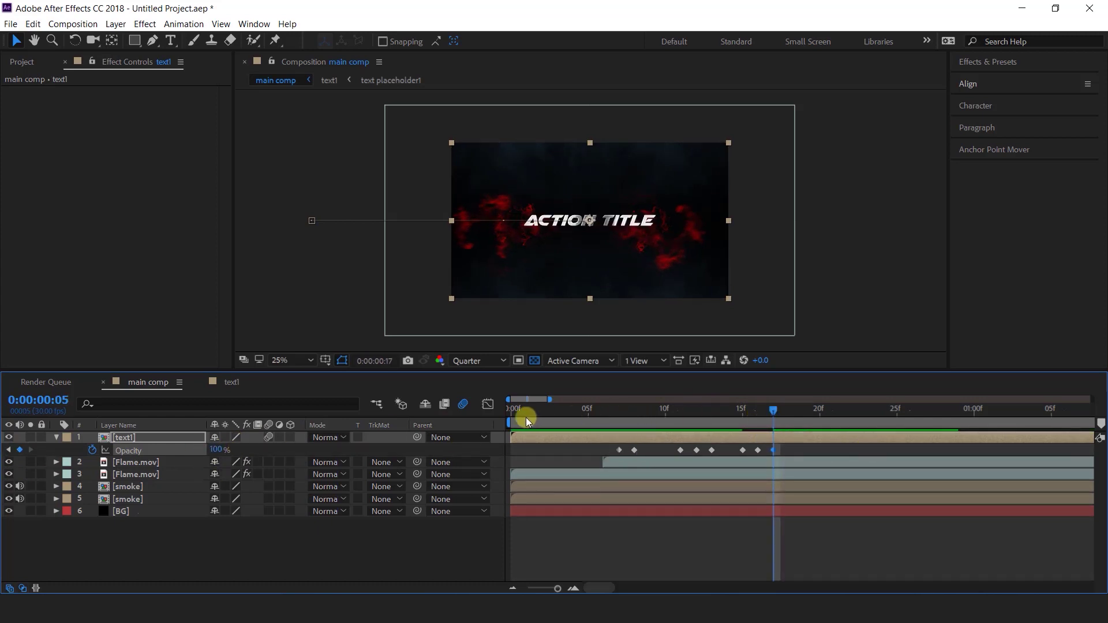
{"action": "left_click", "coordinate": [600, 413]}
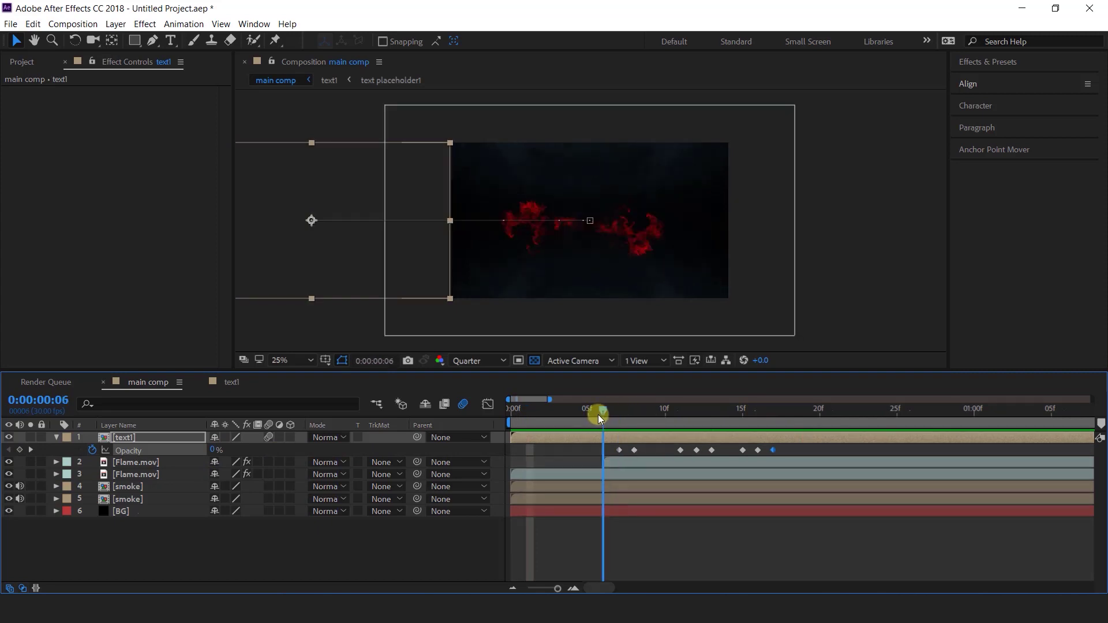
{"action": "left_click_drag", "start_coordinate": [598, 415], "coordinate": [650, 414]}
{"action": "left_click_drag", "start_coordinate": [784, 446], "coordinate": [606, 460]}
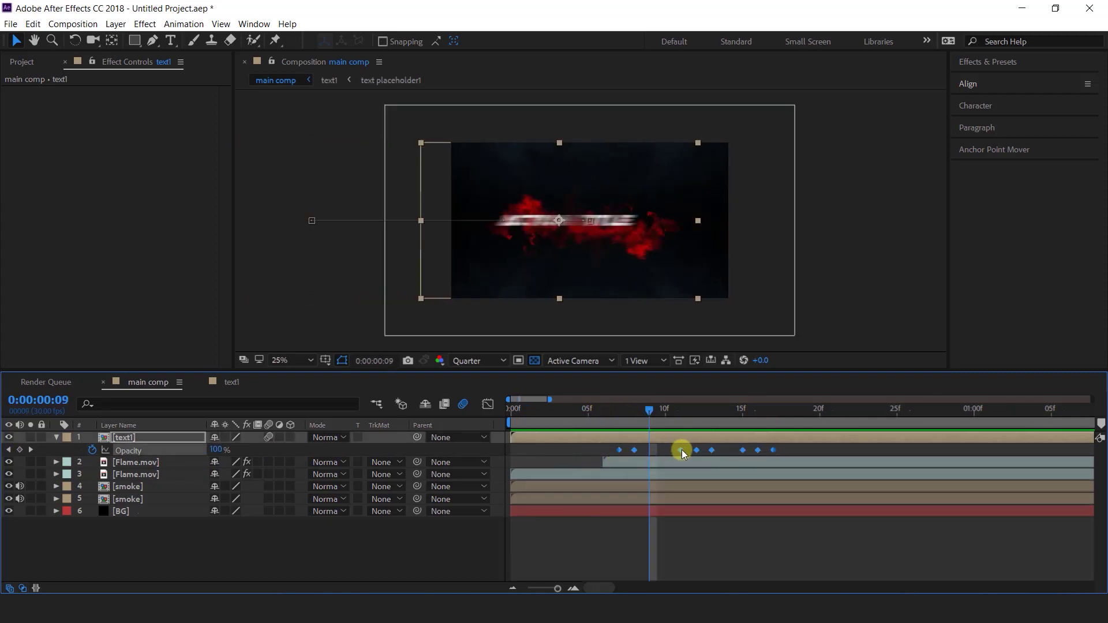
{"action": "left_click_drag", "start_coordinate": [681, 449], "coordinate": [705, 418]}
{"action": "left_click", "coordinate": [542, 410]}
{"action": "key", "text": "space"}
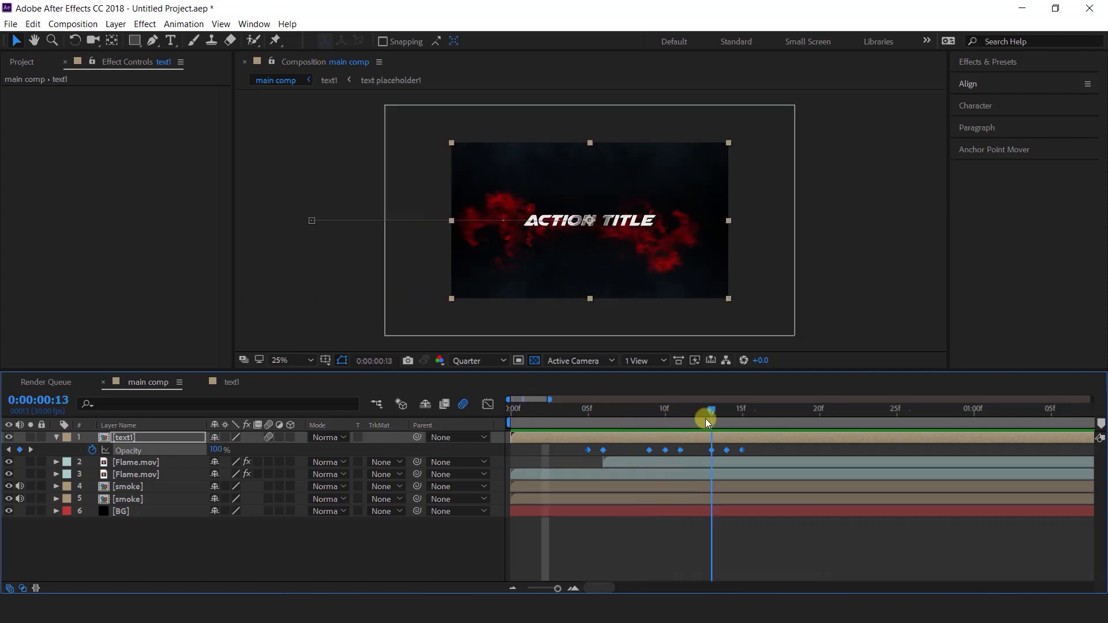
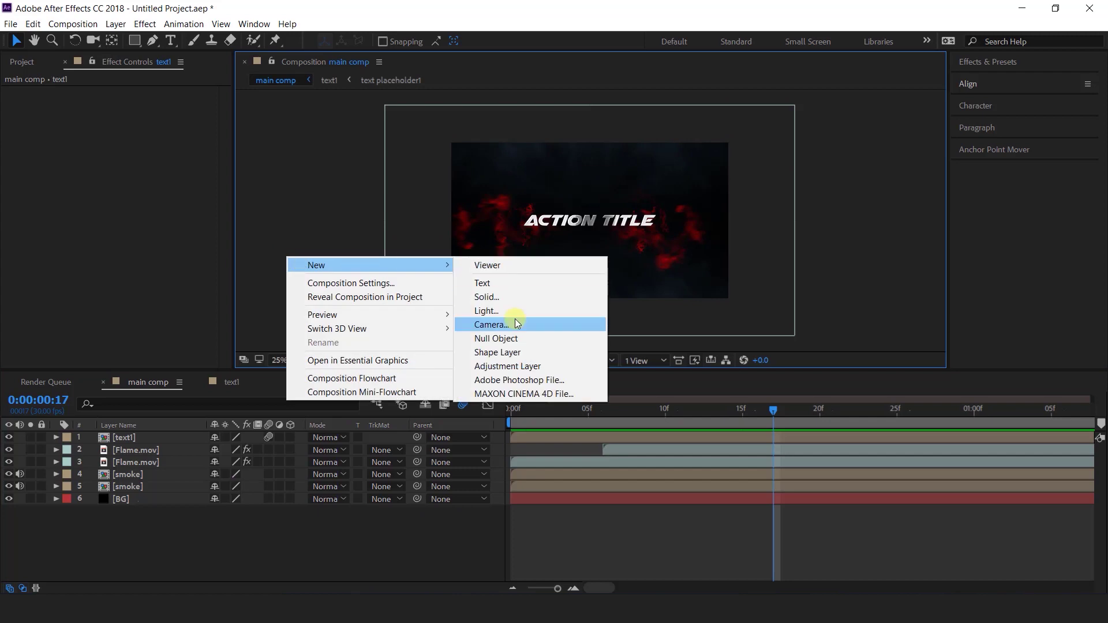
- Add a black solid on top of main comp and apply the Optical Flares effect to it
{"action": "left_click", "coordinate": [483, 296]}
{"action": "left_click", "coordinate": [603, 410]}
{"action": "key", "text": "ctrl+space"}
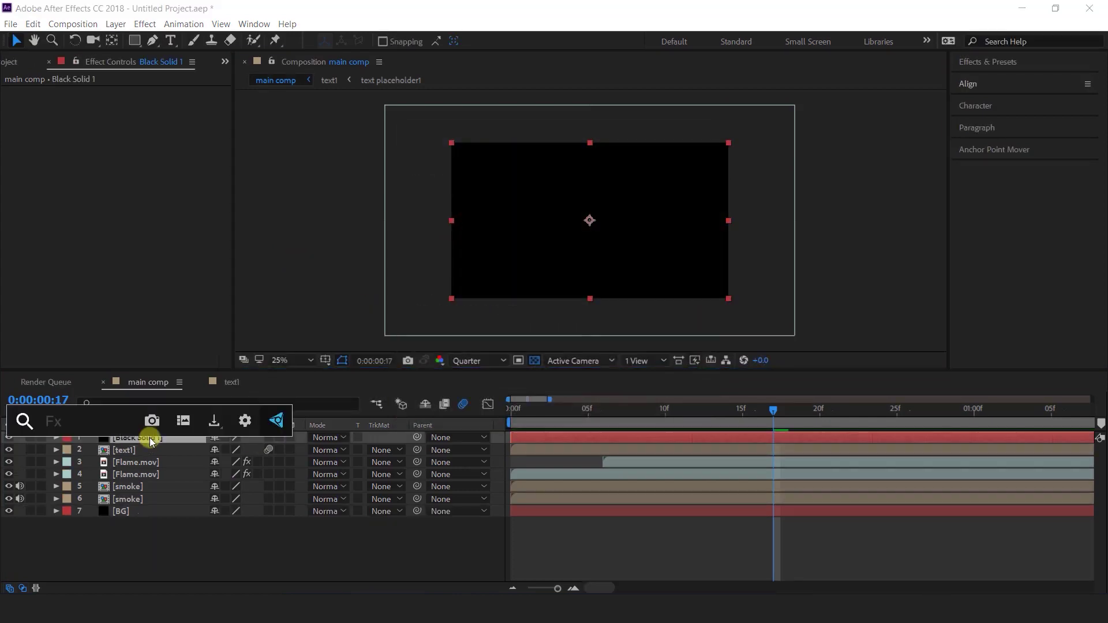
{"action": "type", "text": "op"}
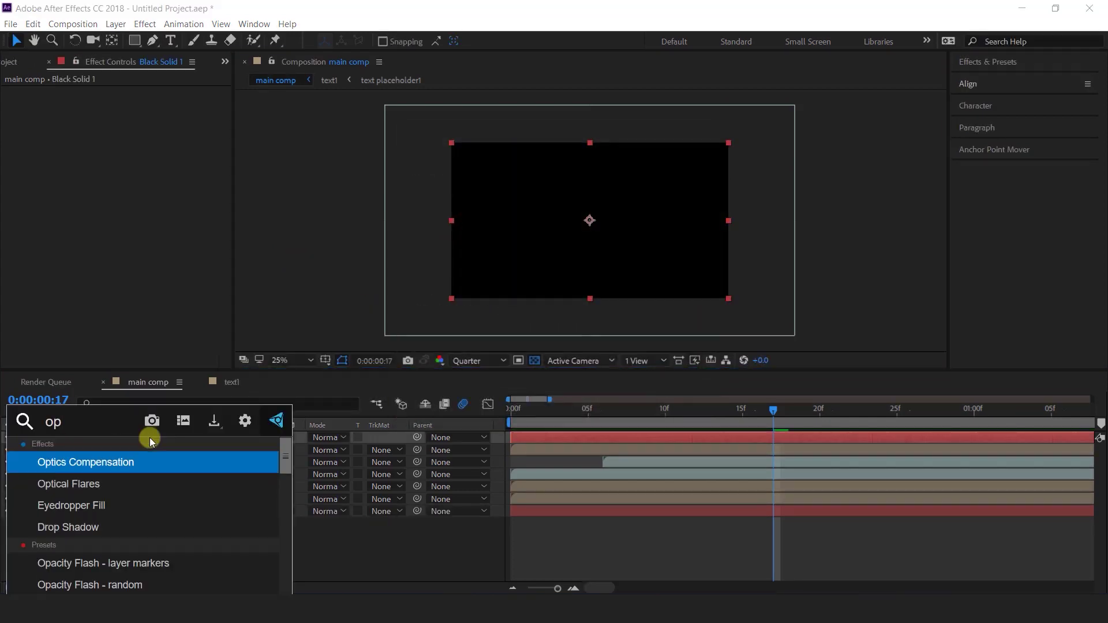
{"action": "key", "text": "Down"}
{"action": "key", "text": "Return"}
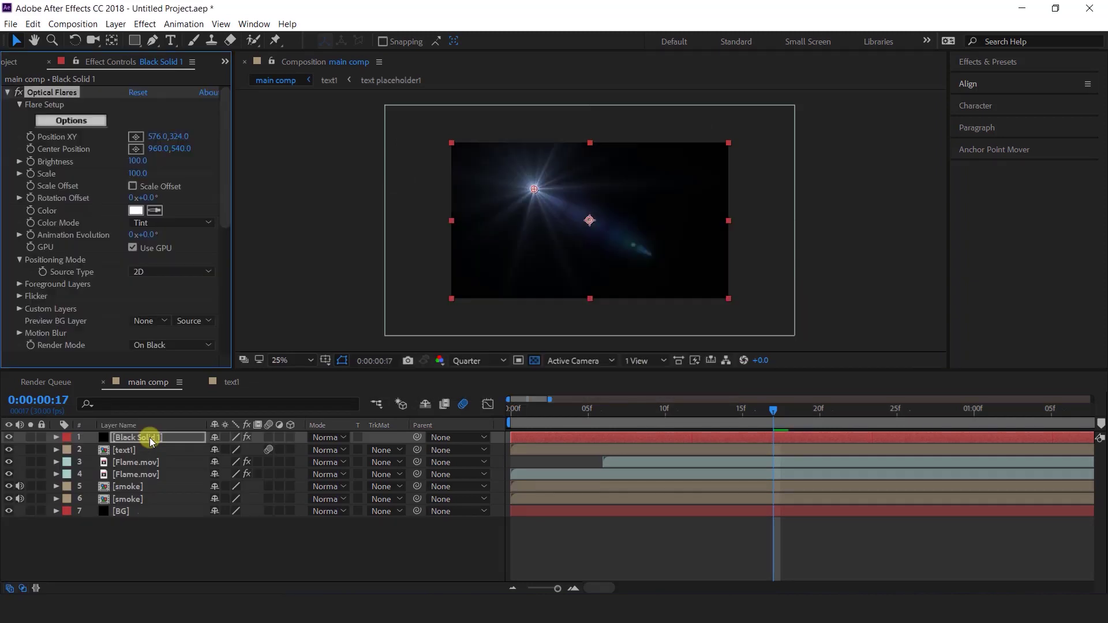
- Set the flare solid's blending mode to Screen and move the flare to about 968, 608 beneath the title
{"action": "left_click", "coordinate": [334, 440]}
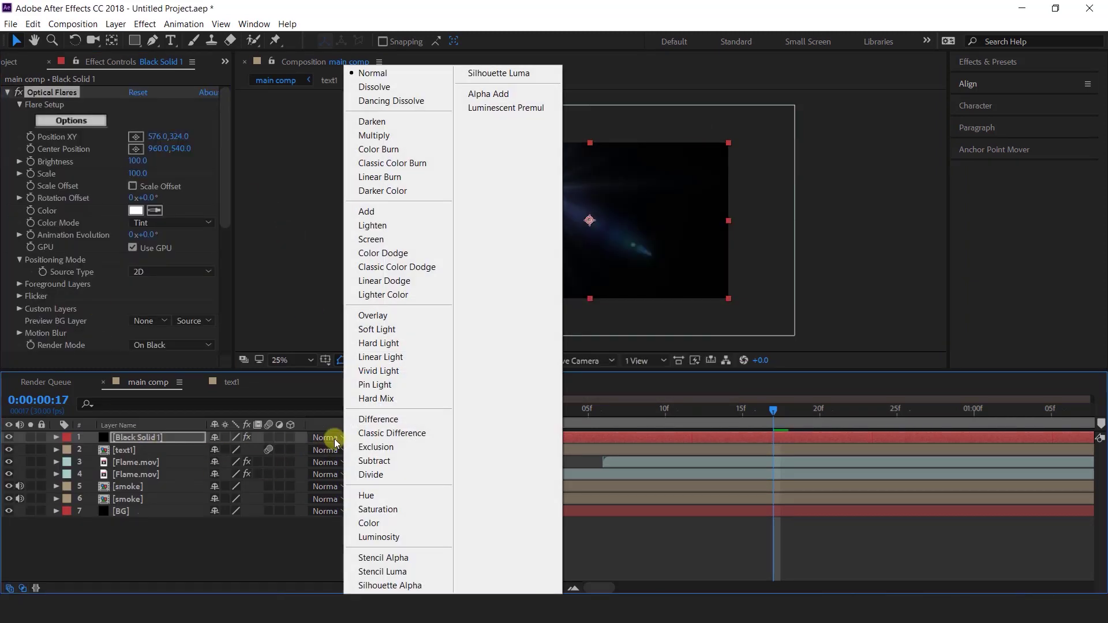
{"action": "left_click", "coordinate": [351, 239]}
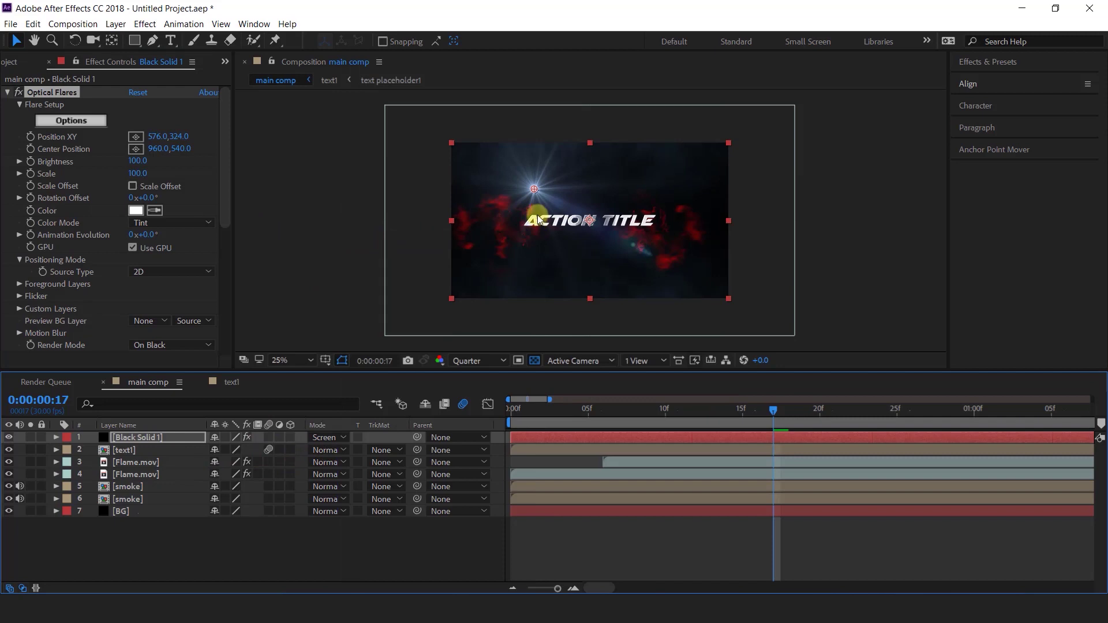
{"action": "left_click_drag", "start_coordinate": [538, 194], "coordinate": [593, 231]}
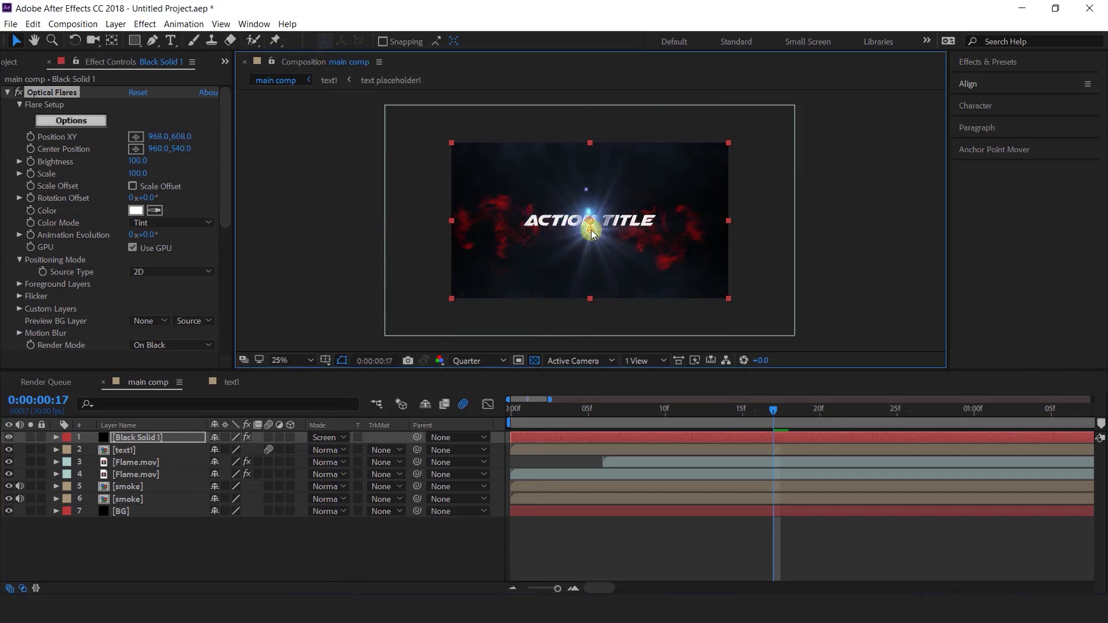
- Add a Streak to the flare, remove its Spike Ball and last Multi Iris, and place its Center Position at about 968, 614
{"action": "left_click", "coordinate": [71, 121]}
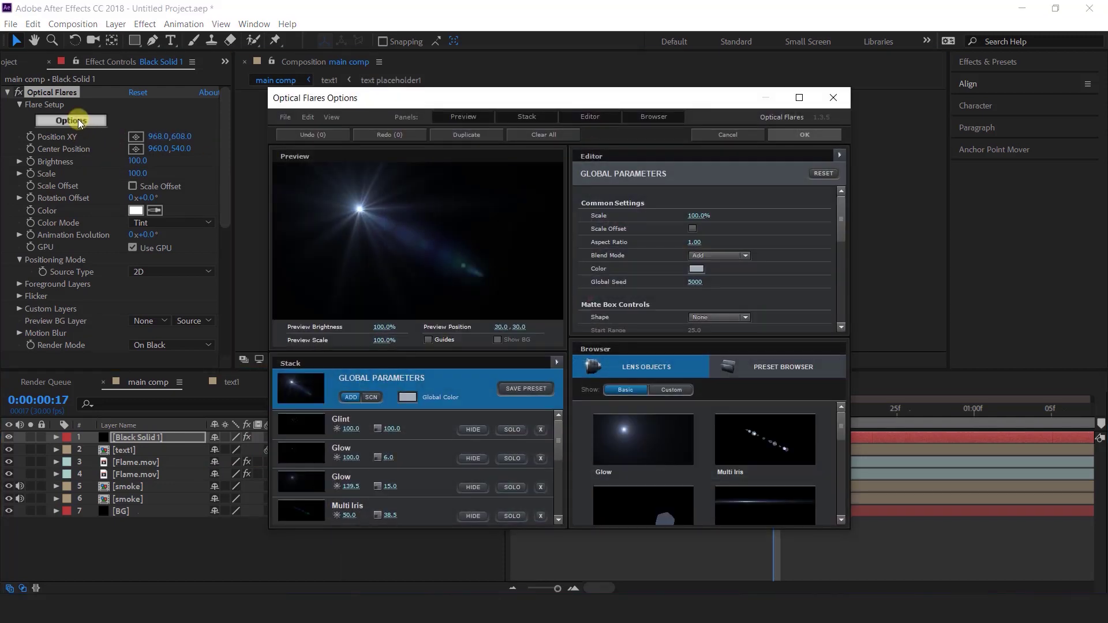
{"action": "left_click", "coordinate": [766, 509]}
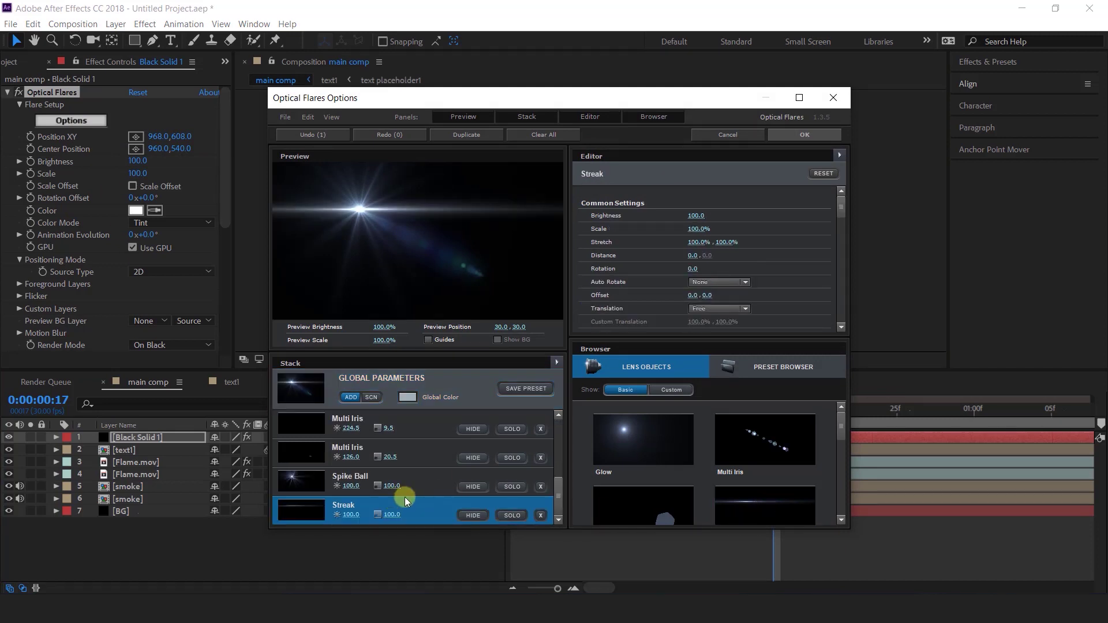
{"action": "left_click", "coordinate": [541, 488]}
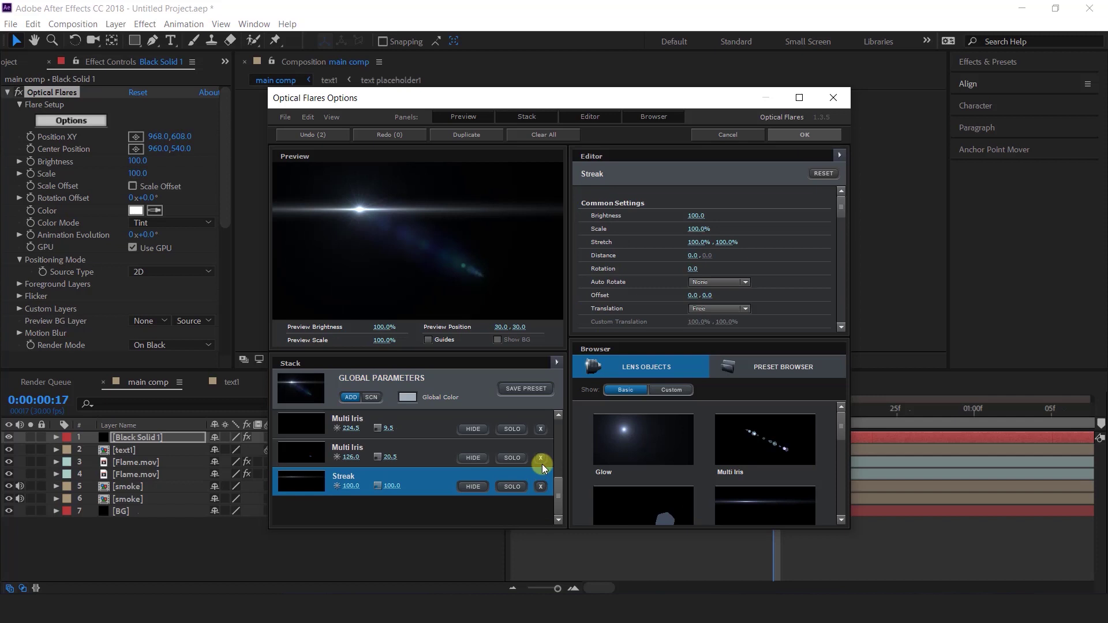
{"action": "left_click", "coordinate": [541, 459]}
{"action": "left_click", "coordinate": [808, 134]}
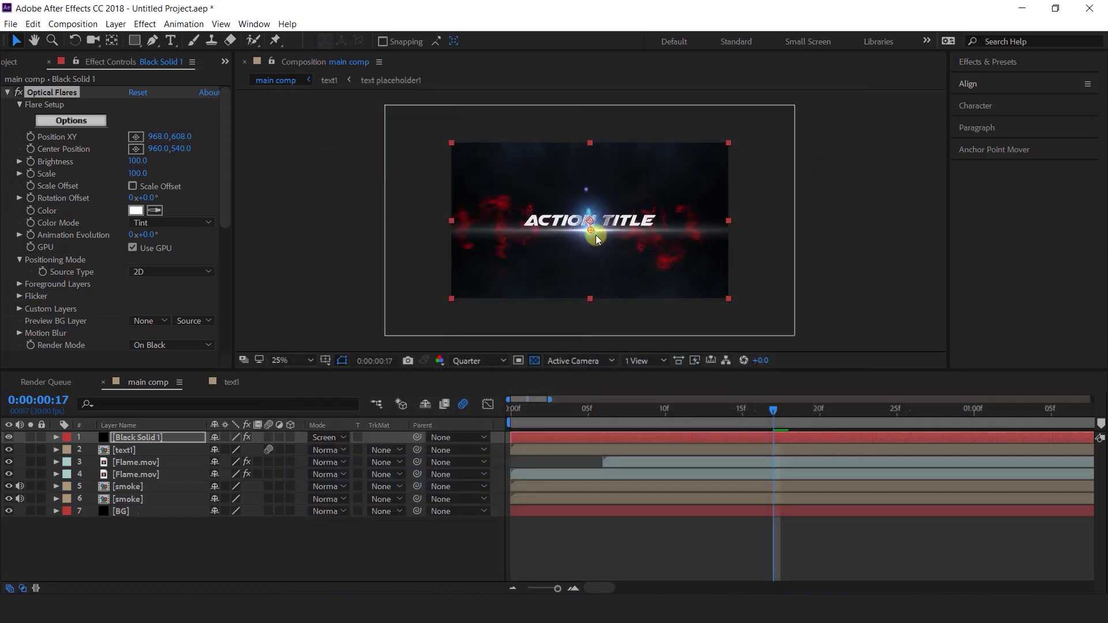
{"action": "left_click_drag", "start_coordinate": [592, 219], "coordinate": [594, 242]}
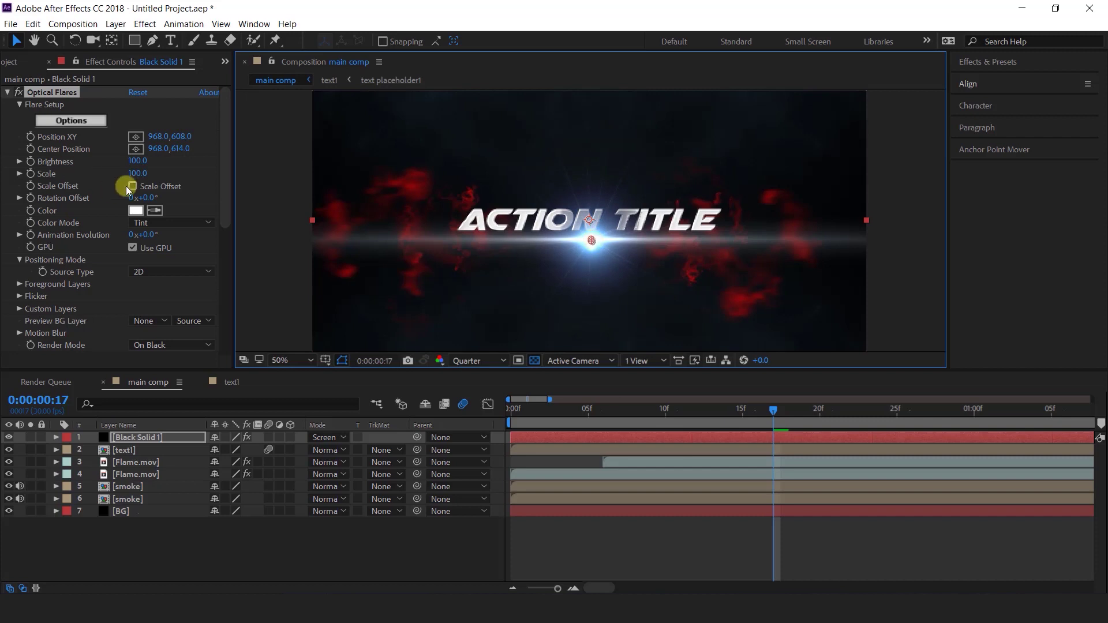
- Set the flare's Brightness to 76, Scale to 43 and Color to orange FF4400, then preview the animation
{"action": "mouse_move", "coordinate": [136, 173]}
{"action": "left_mouse_down"}
{"action": "mouse_move", "coordinate": [156, 176]}
{"action": "mouse_move", "coordinate": [128, 163]}
{"action": "mouse_move", "coordinate": [141, 171]}
{"action": "mouse_move", "coordinate": [131, 162]}
{"action": "mouse_move", "coordinate": [148, 163]}
{"action": "mouse_move", "coordinate": [209, 73]}
{"action": "left_mouse_up"}
{"action": "left_click", "coordinate": [135, 210]}
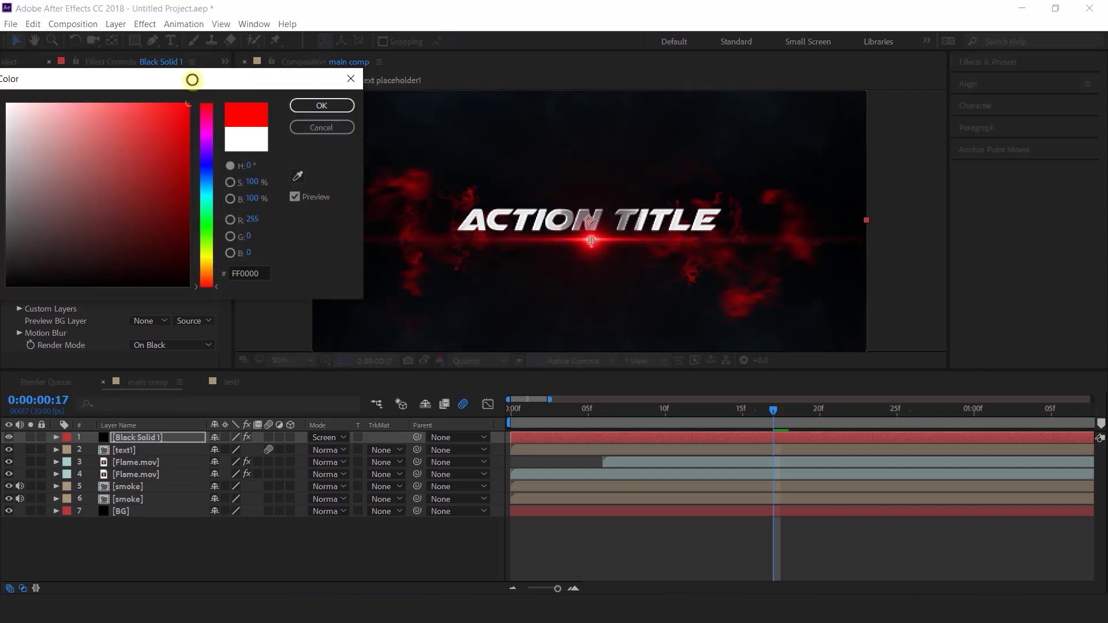
{"action": "left_click_drag", "start_coordinate": [213, 276], "coordinate": [218, 282]}
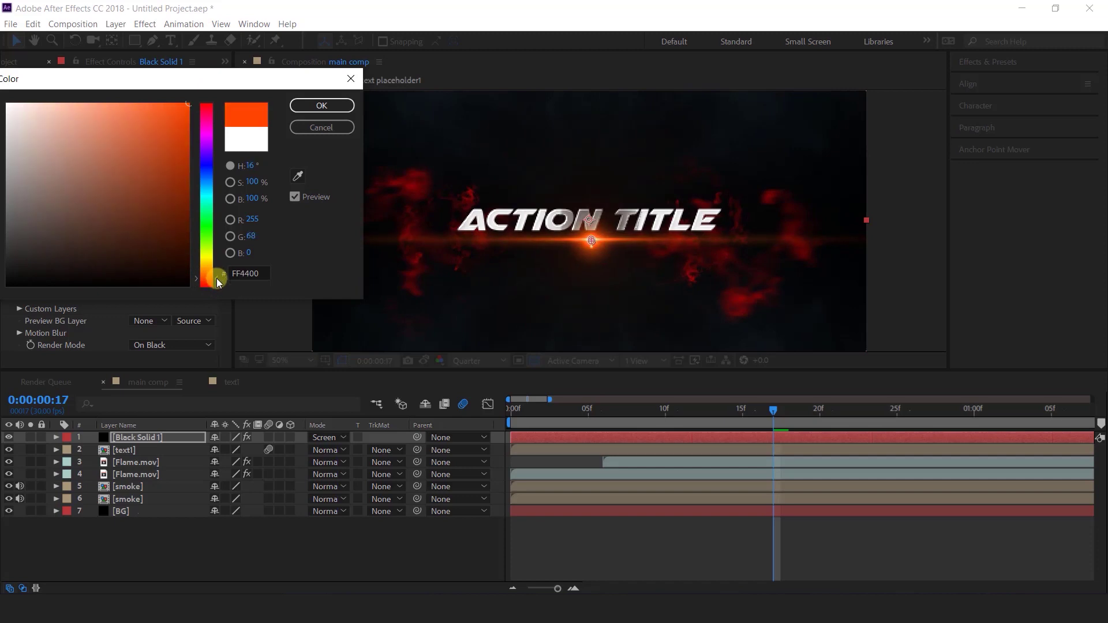
{"action": "left_click", "coordinate": [317, 106]}
{"action": "key", "text": "space"}
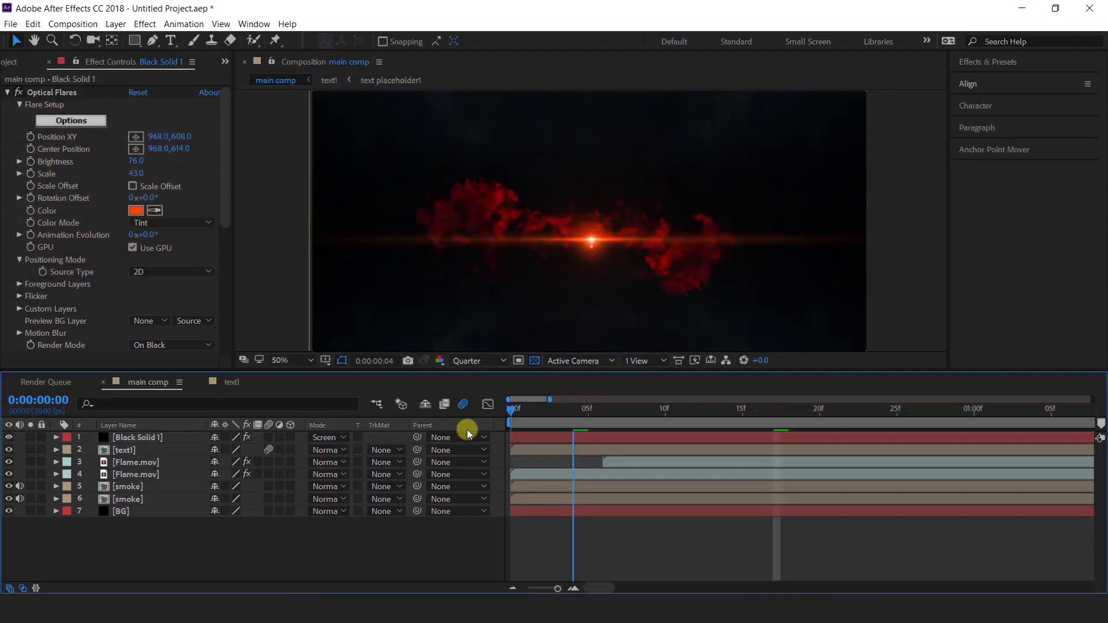
{"action": "key", "text": "space"}
- Fade in the flare solid with Opacity keyframes of 0% at frame 12 and 100% at frame 18, then preview it
{"action": "left_click_drag", "start_coordinate": [542, 411], "coordinate": [701, 438]}
{"action": "left_click", "coordinate": [701, 439]}
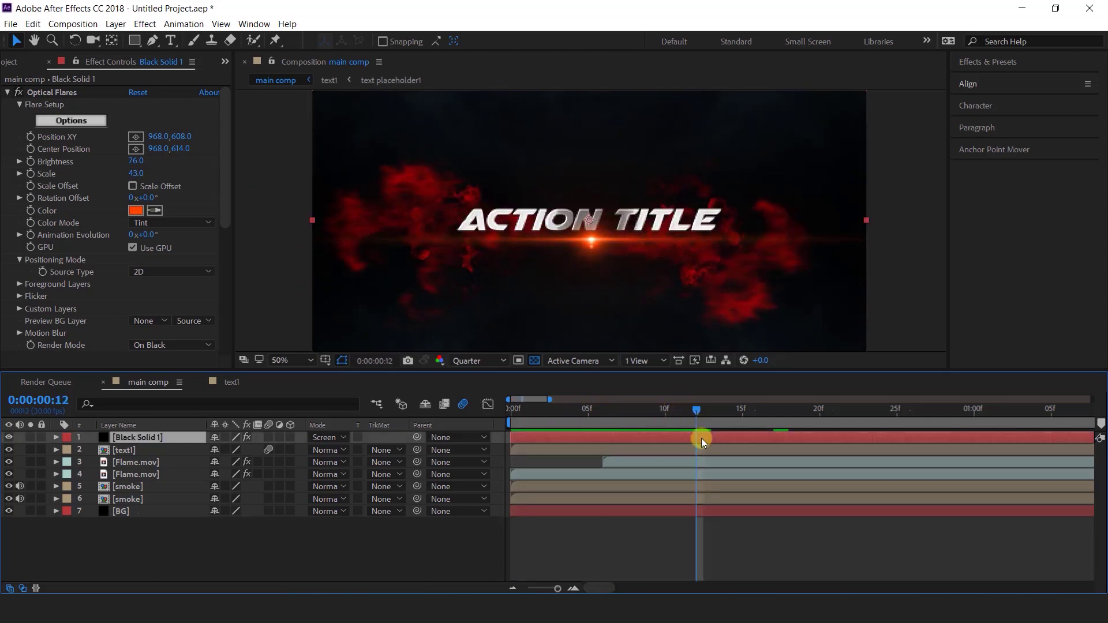
{"action": "key", "text": "t"}
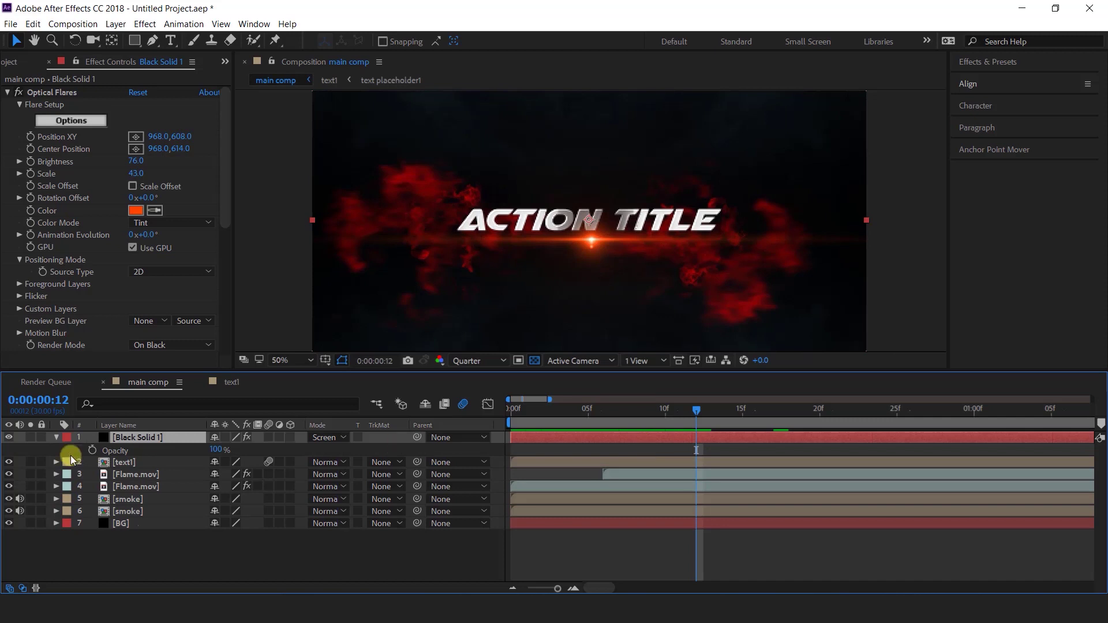
{"action": "left_click", "coordinate": [91, 449]}
{"action": "left_click_drag", "start_coordinate": [217, 450], "coordinate": [2, 475]}
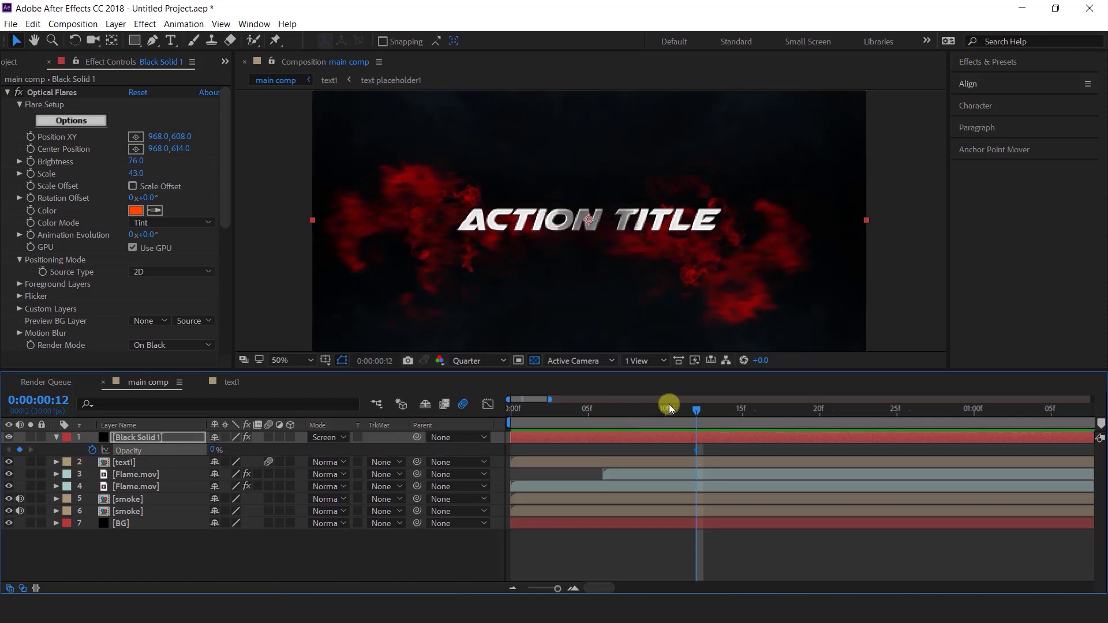
{"action": "left_click_drag", "start_coordinate": [694, 413], "coordinate": [784, 413]}
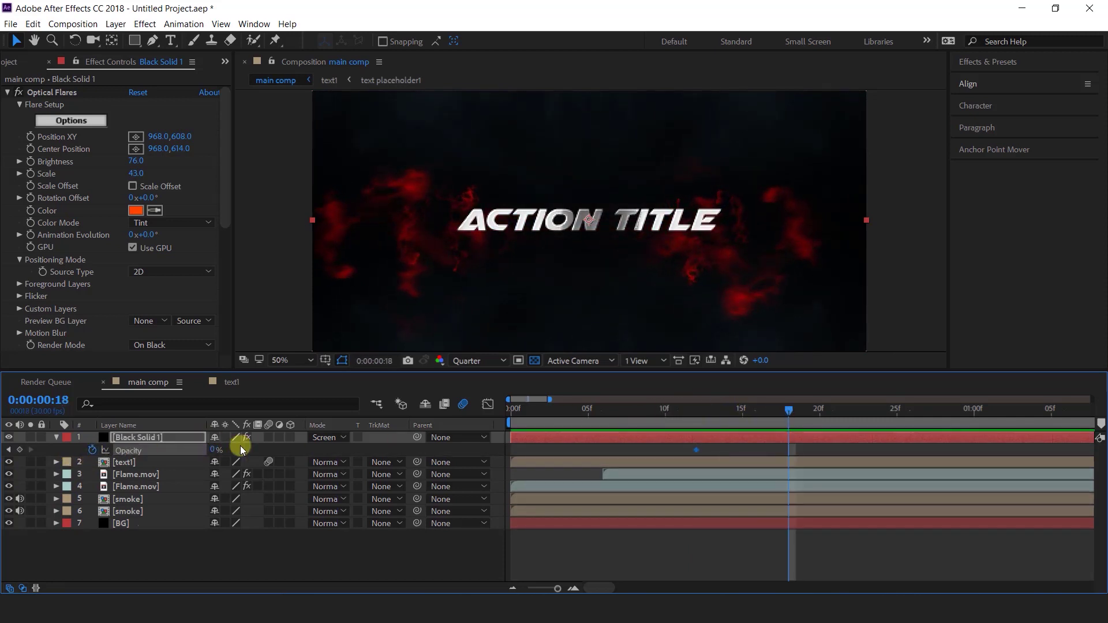
{"action": "left_click_drag", "start_coordinate": [212, 450], "coordinate": [347, 444]}
{"action": "left_click_drag", "start_coordinate": [639, 412], "coordinate": [431, 425]}
{"action": "key", "text": "space"}
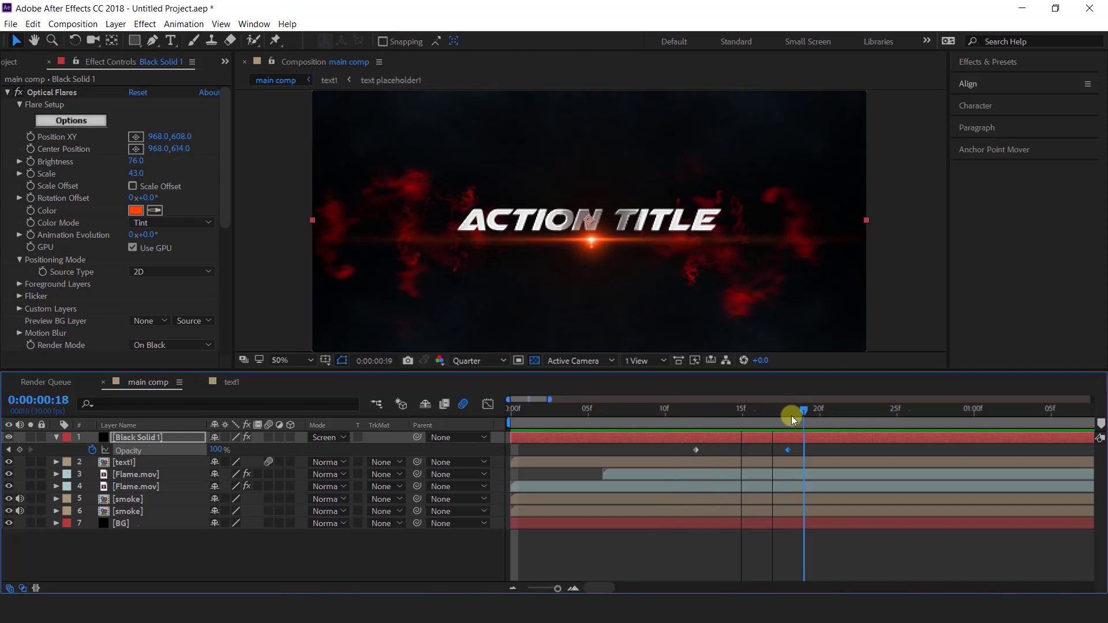
{"action": "key", "text": "space"}
- Add the expression wiggle(2,10) to the flare solid's Opacity and preview the flickering
{"action": "left_click", "coordinate": [93, 450], "text": "alt"}
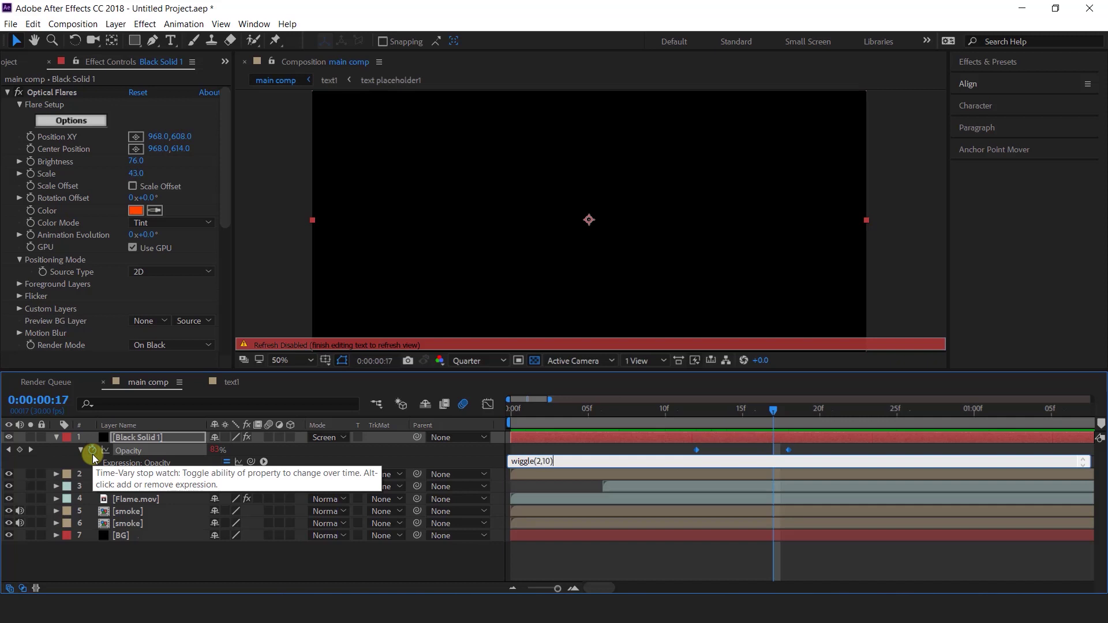
{"action": "key", "text": "KP_Enter"}
{"action": "left_click", "coordinate": [552, 411]}
{"action": "key", "text": "space"}
{"action": "left_click_drag", "start_coordinate": [643, 410], "coordinate": [773, 412]}
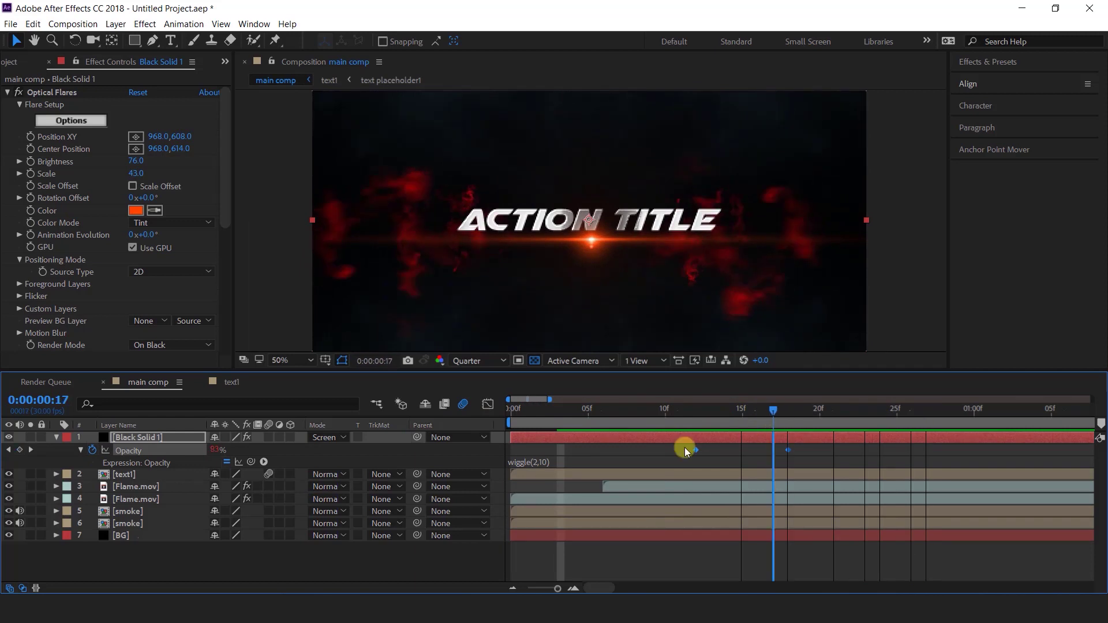
- Change the flare solid's Opacity expression to wiggle(5,10), preview it and collapse the layer's properties
{"action": "left_click", "coordinate": [537, 463]}
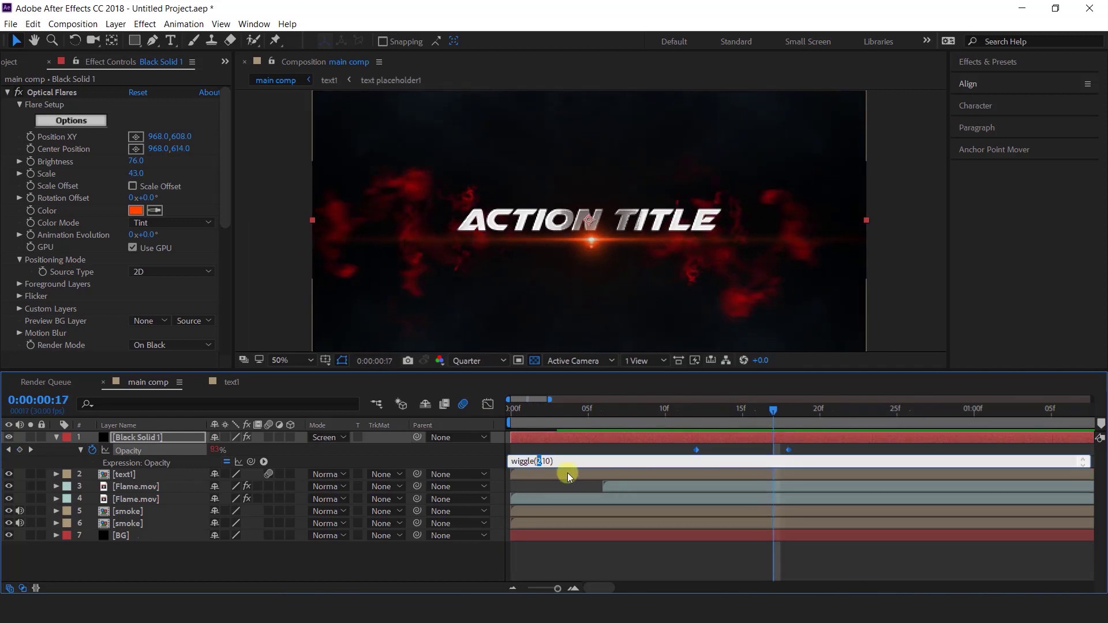
{"action": "type", "text": "5,"}
{"action": "key", "text": "KP_Enter"}
{"action": "key", "text": "space"}
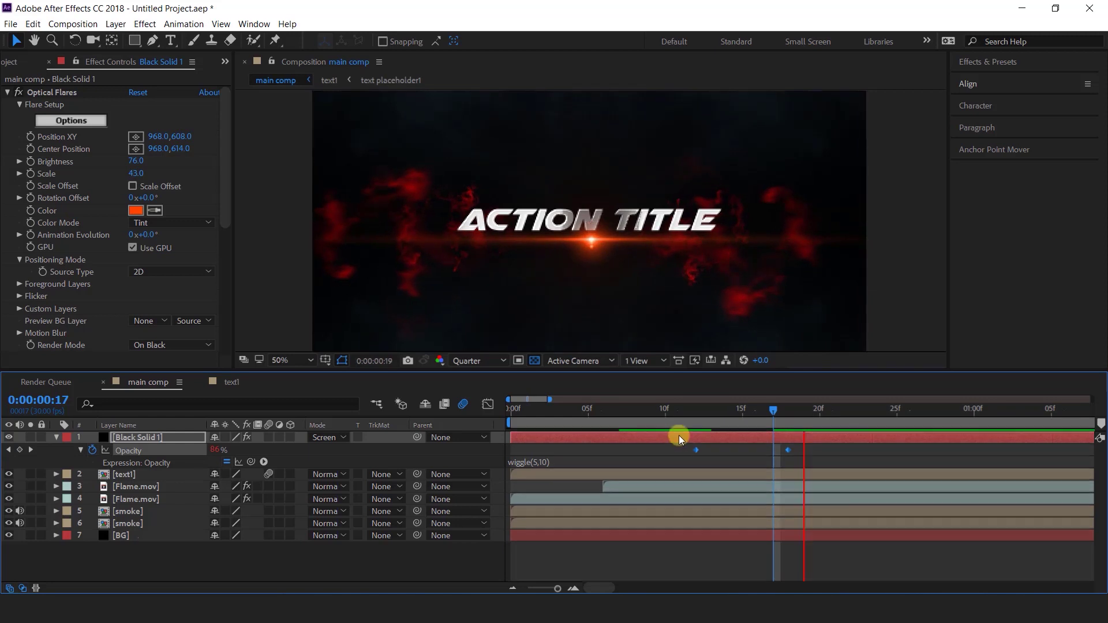
{"action": "left_click", "coordinate": [664, 408]}
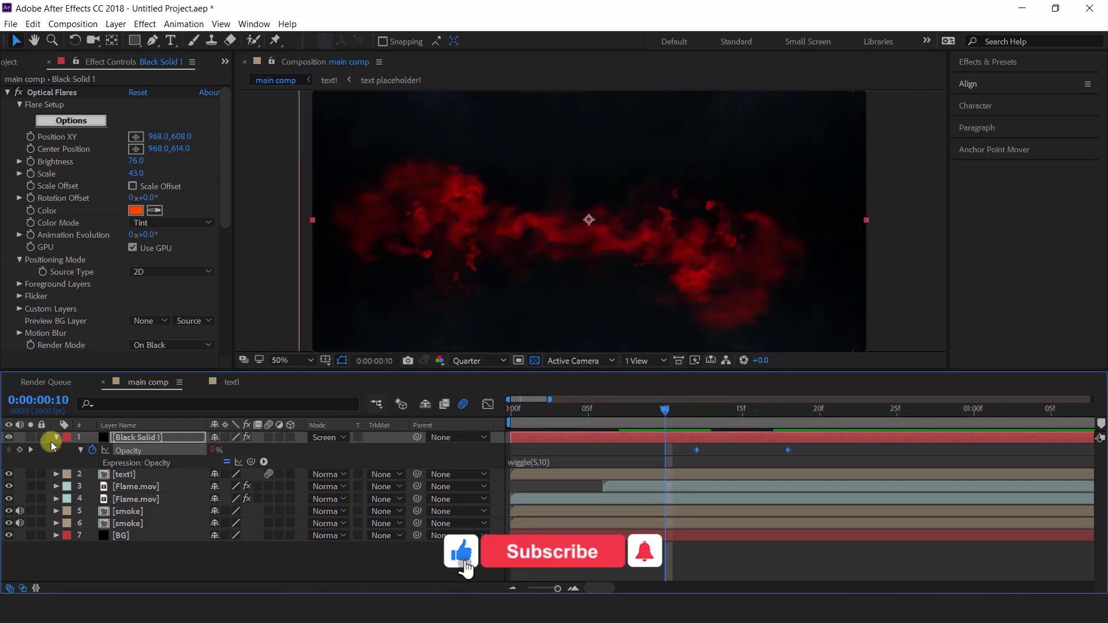
{"action": "left_click", "coordinate": [56, 437]}
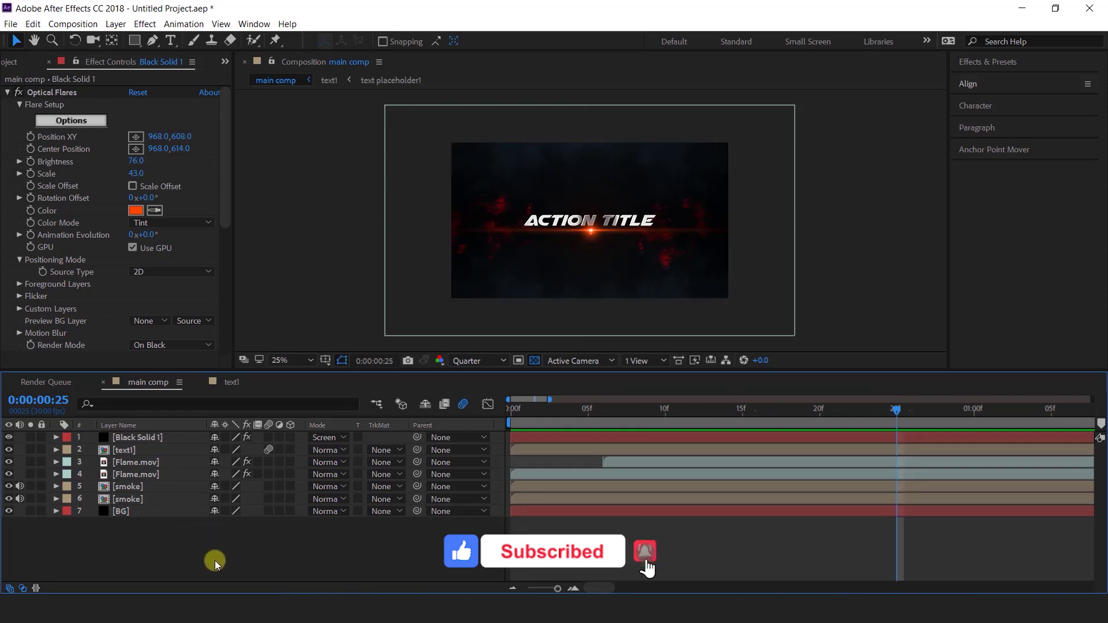
- Duplicate both Flame.mov layers and shift the copies 21 frames later in the timeline
{"action": "left_click", "coordinate": [142, 475]}
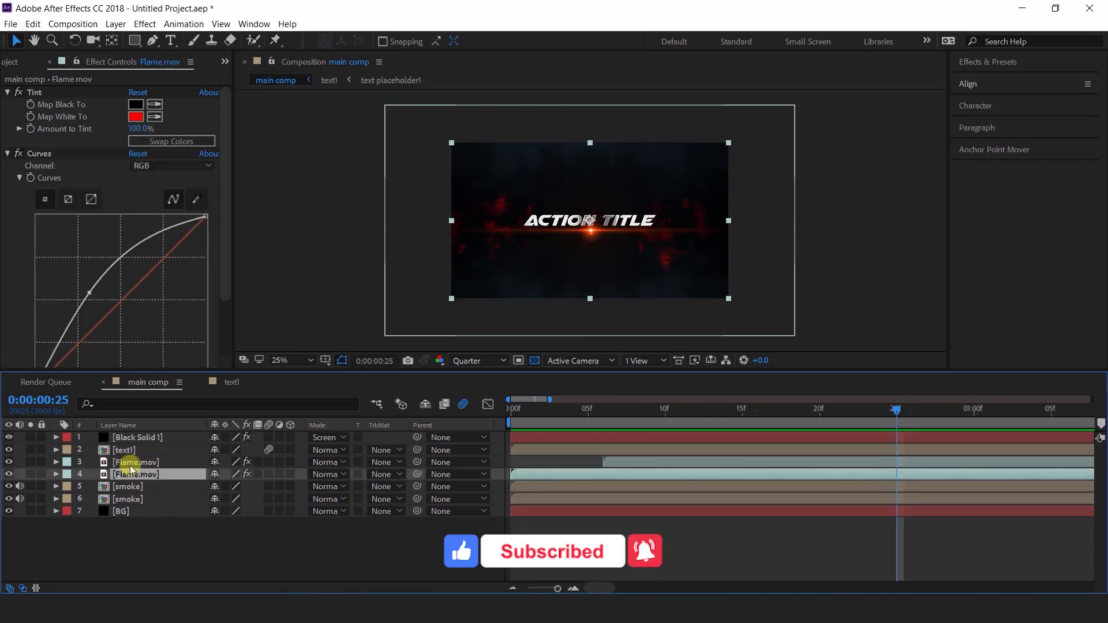
{"action": "left_click", "coordinate": [143, 463], "text": "shift"}
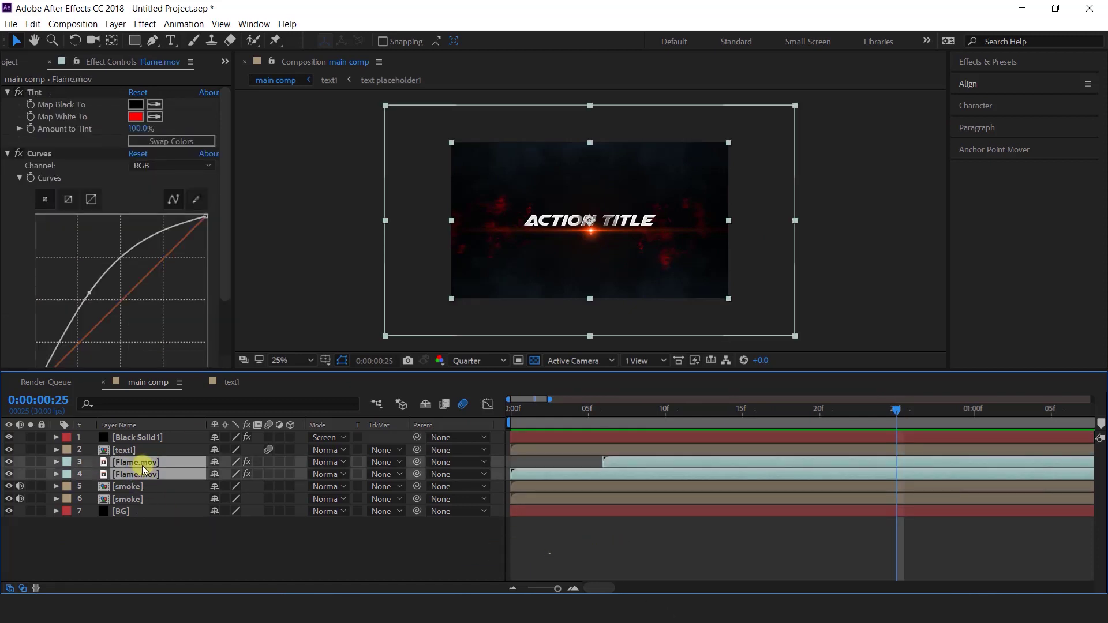
{"action": "key", "text": "ctrl+d"}
{"action": "mouse_move", "coordinate": [144, 462]}
{"action": "left_mouse_down"}
{"action": "mouse_move", "coordinate": [150, 493]}
{"action": "mouse_move", "coordinate": [148, 470]}
{"action": "left_mouse_up"}
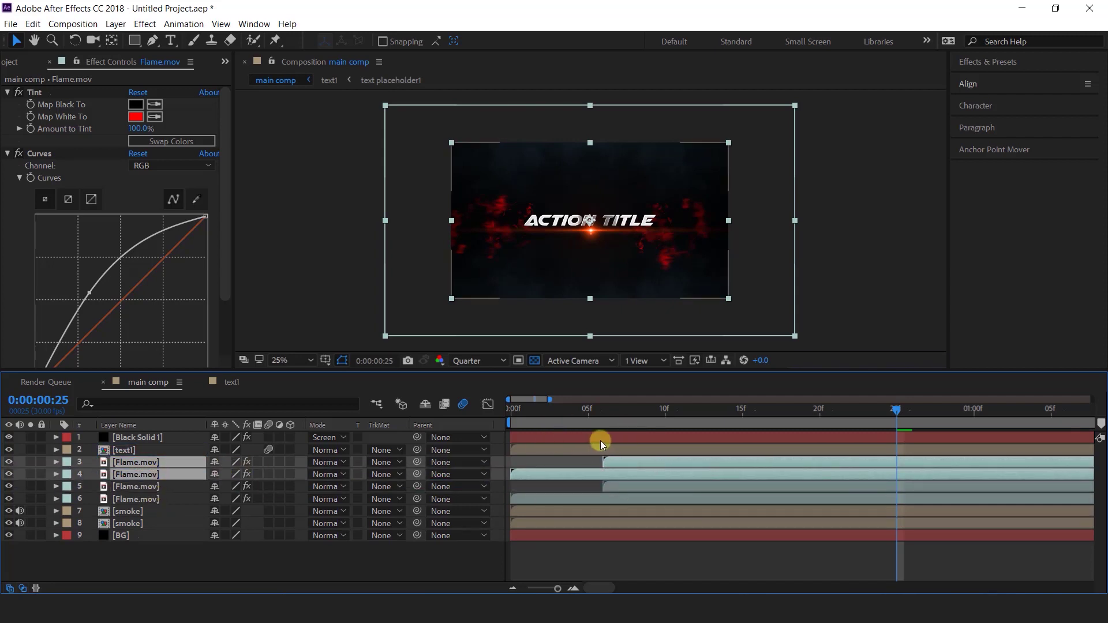
{"action": "scroll", "coordinate": [601, 441], "scroll_direction": "down", "scroll_amount": 3}
{"action": "left_click_drag", "start_coordinate": [527, 409], "coordinate": [615, 414]}
{"action": "left_click_drag", "start_coordinate": [594, 471], "coordinate": [677, 470]}
{"action": "left_click_drag", "start_coordinate": [564, 419], "coordinate": [482, 421]}
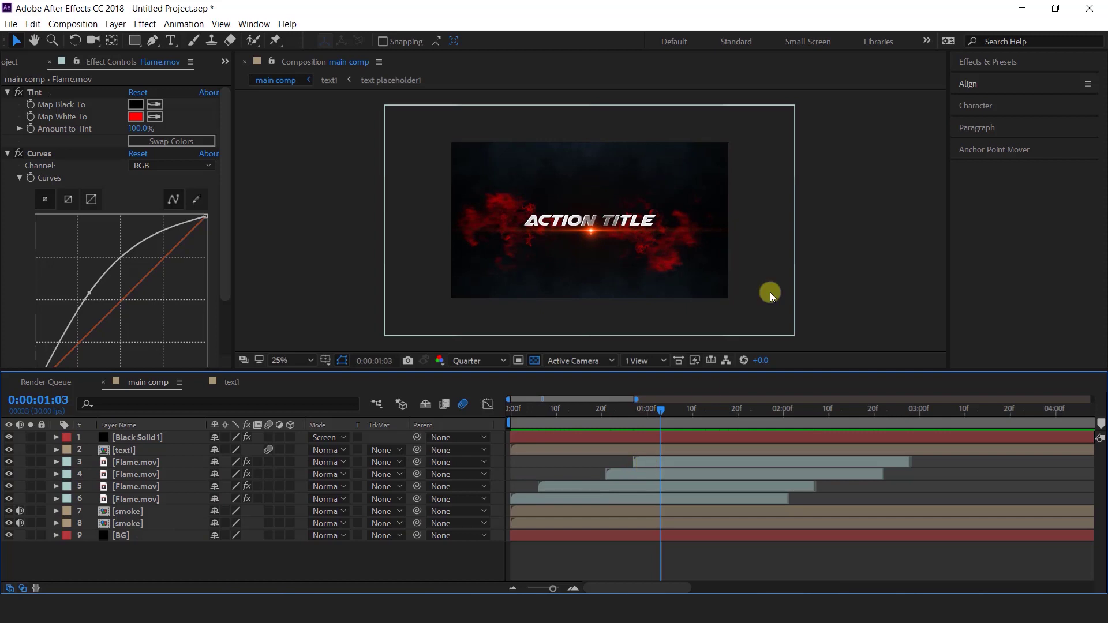
- Enlarge the uppermost Flame.mov copy in the composition so its flames spread wider, and check it at frame 24
{"action": "left_click", "coordinate": [785, 248]}
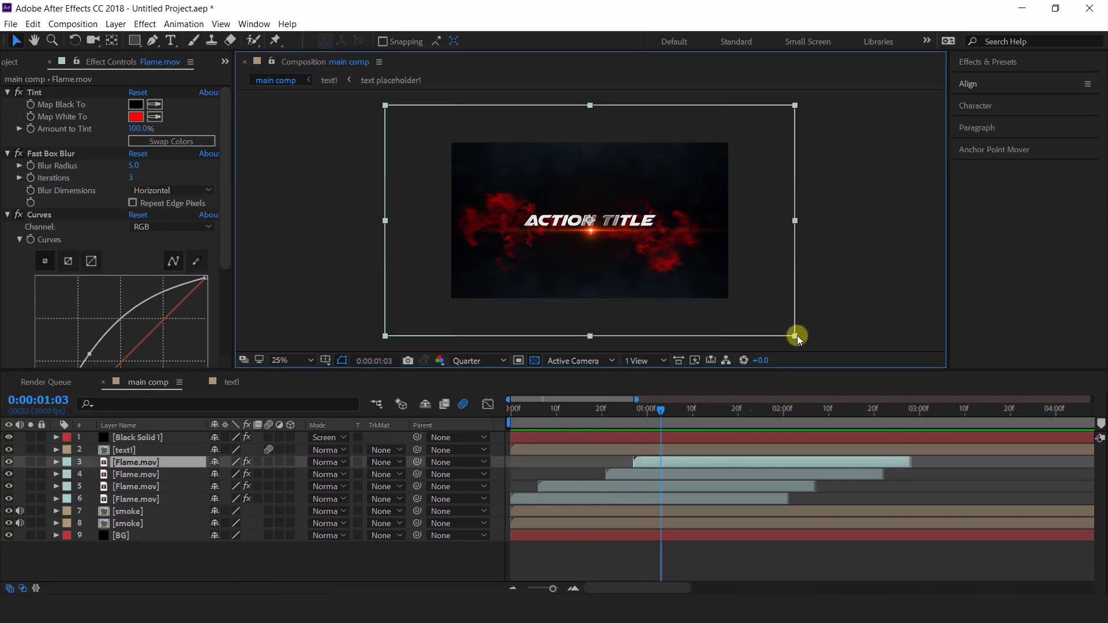
{"action": "left_click_drag", "start_coordinate": [797, 337], "coordinate": [888, 382]}
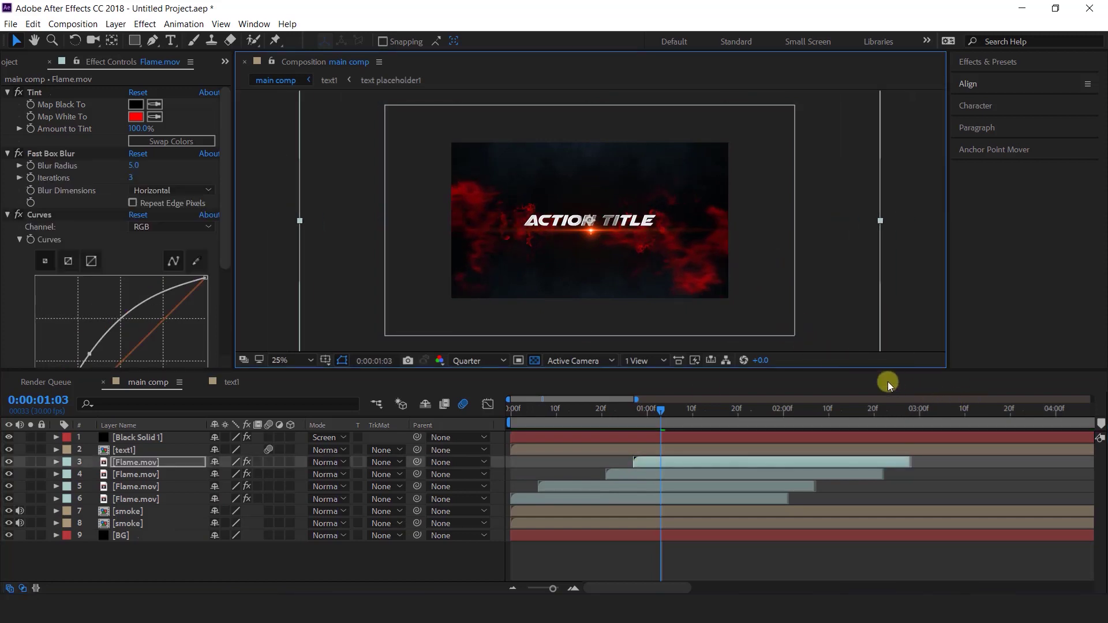
{"action": "left_click", "coordinate": [620, 411]}
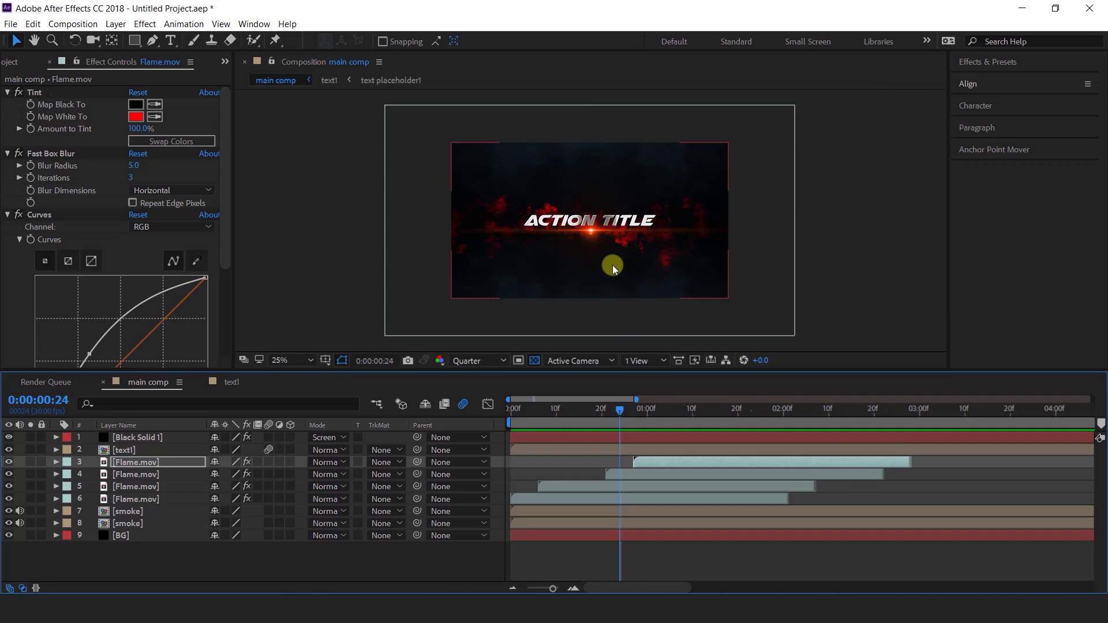
- Collapse the elements folder in the project and duplicate the text1 layer in main comp
{"action": "left_click", "coordinate": [129, 452]}
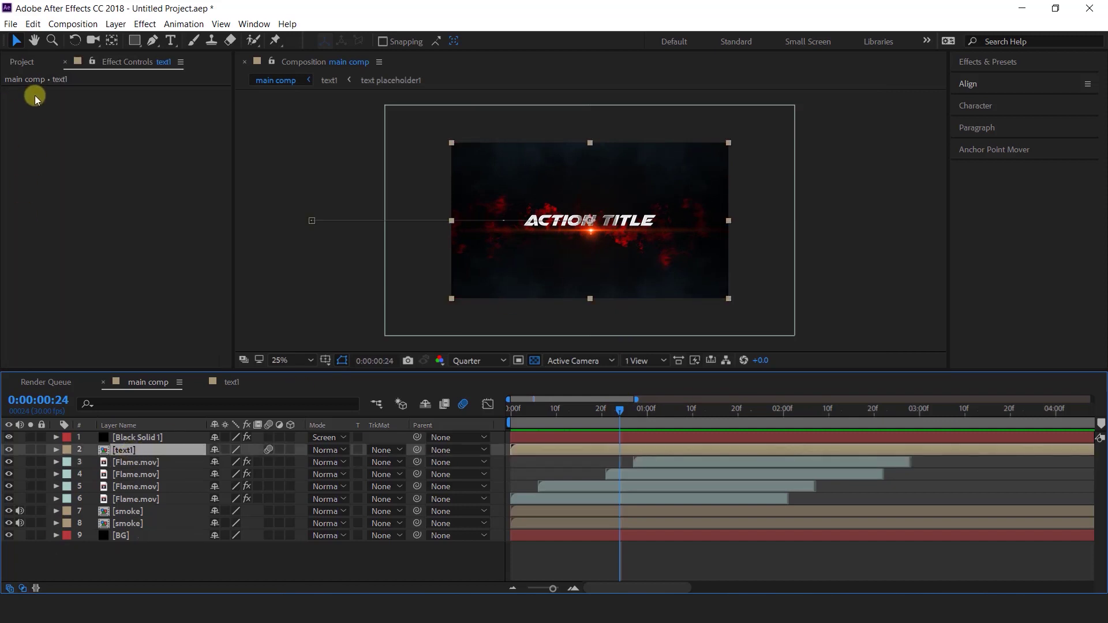
{"action": "left_click", "coordinate": [22, 61]}
{"action": "left_click", "coordinate": [8, 220]}
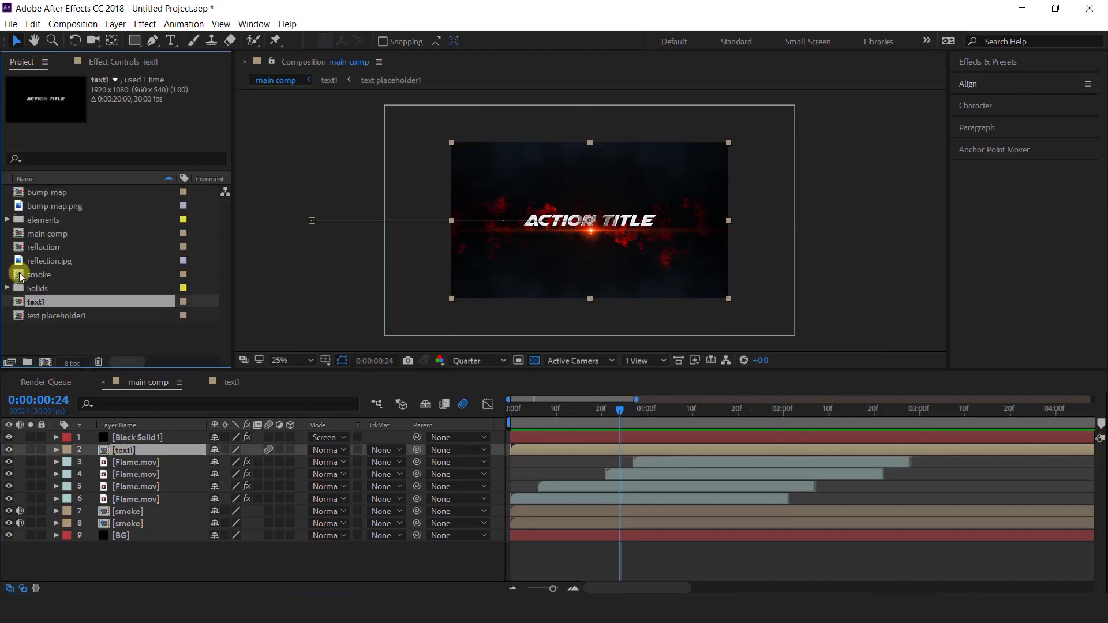
{"action": "left_click", "coordinate": [130, 450]}
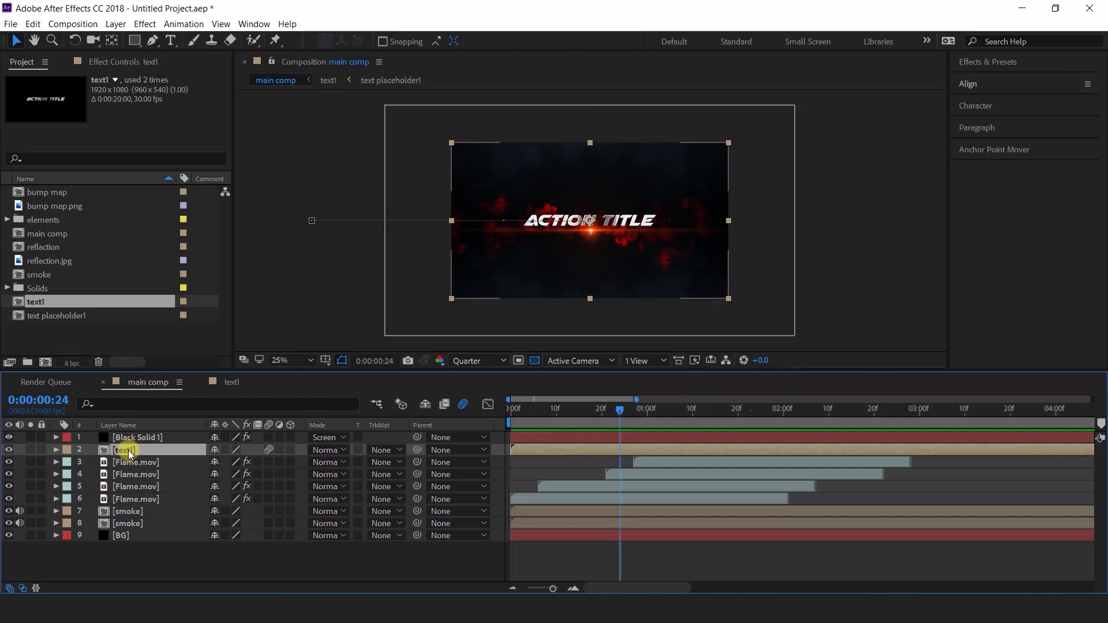
{"action": "key", "text": "ctrl+d"}
- Duplicate the text1 composition in the project and replace the source of the upper text1 layer with text2
{"action": "left_click", "coordinate": [23, 346]}
{"action": "left_click", "coordinate": [34, 303]}
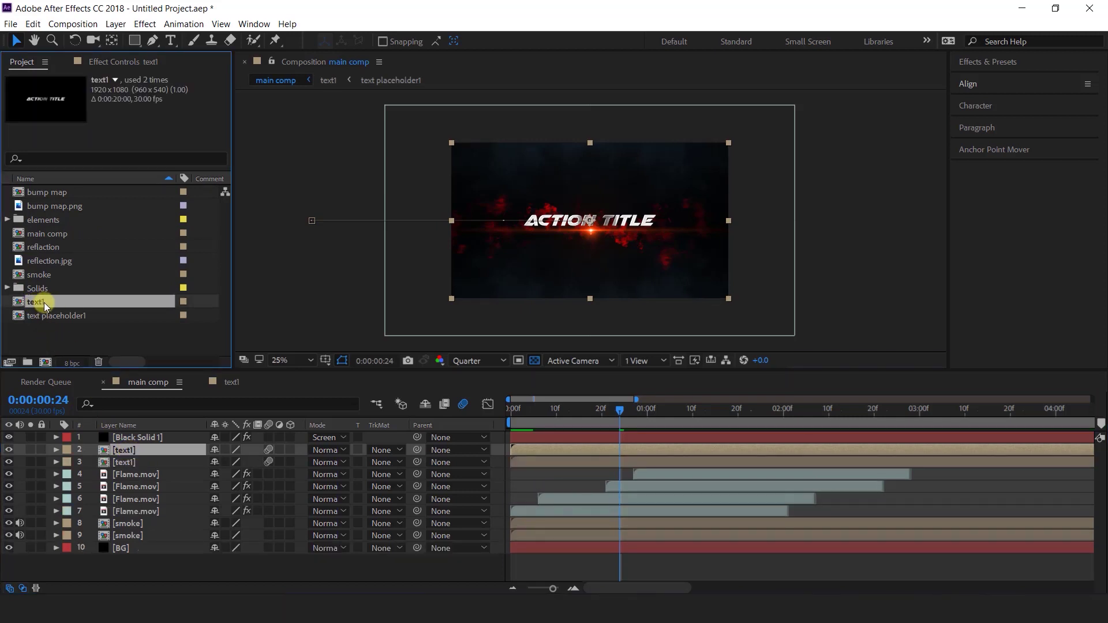
{"action": "key", "text": "ctrl+d"}
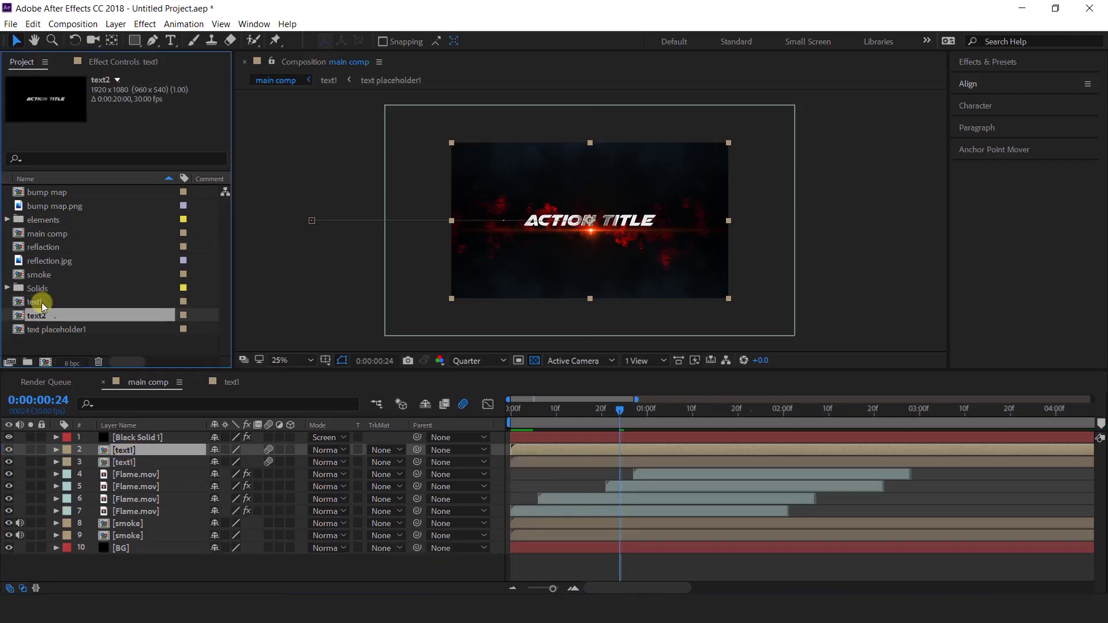
{"action": "left_click_drag", "start_coordinate": [40, 319], "coordinate": [133, 456]}
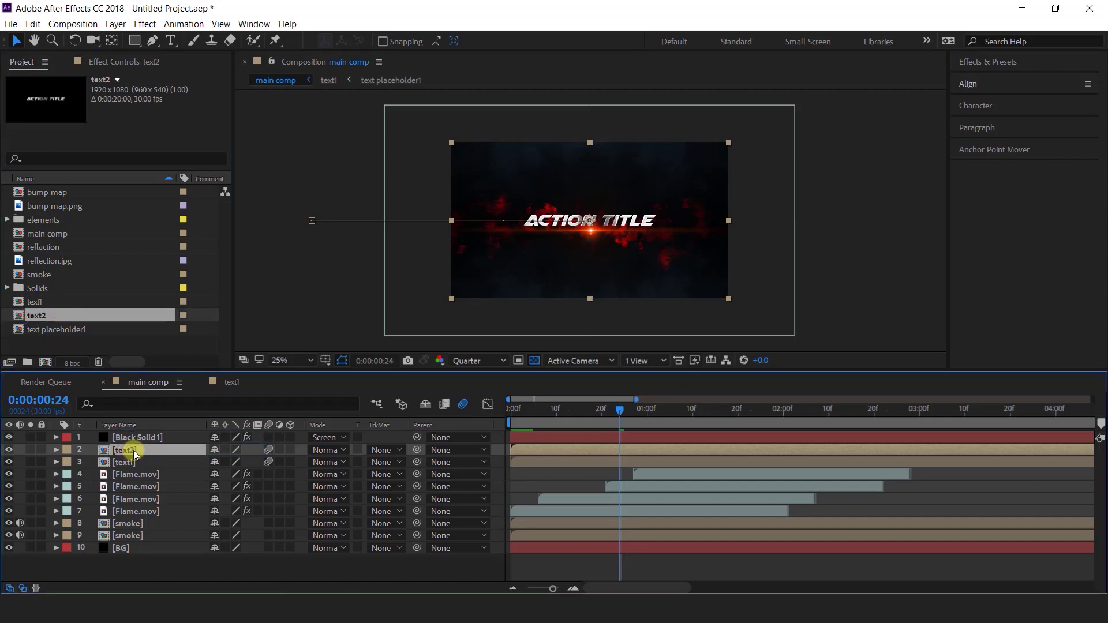
- Open the text2 composition, widen its layer name column and duplicate the text placeholder1 composition in the project
{"action": "double_click", "coordinate": [133, 453]}
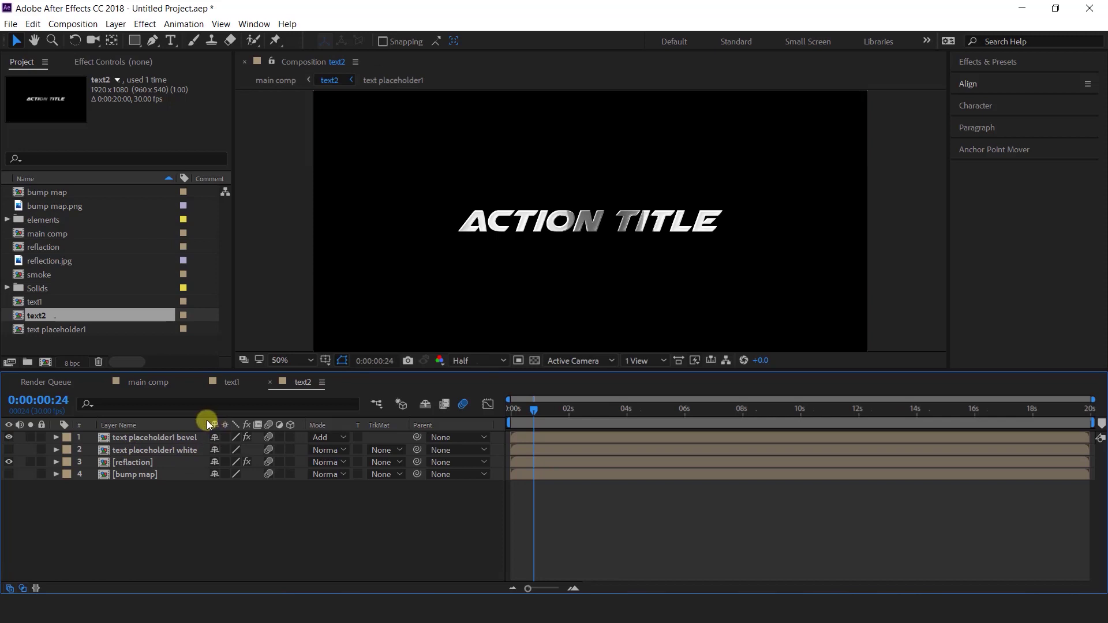
{"action": "left_click_drag", "start_coordinate": [208, 424], "coordinate": [260, 424]}
{"action": "left_click", "coordinate": [163, 438]}
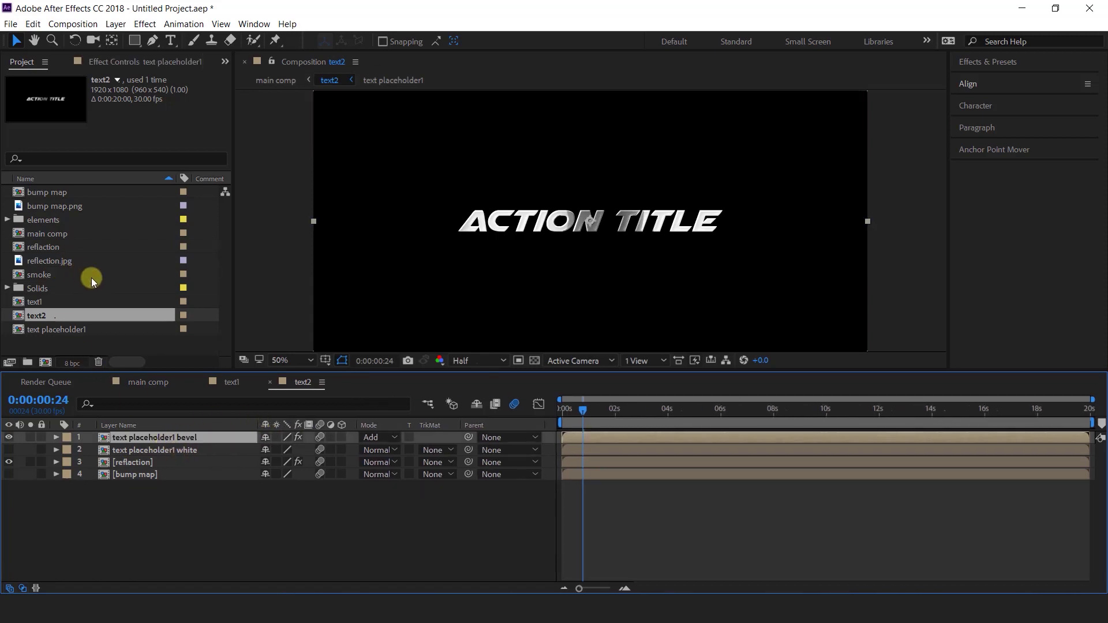
{"action": "left_click", "coordinate": [54, 329]}
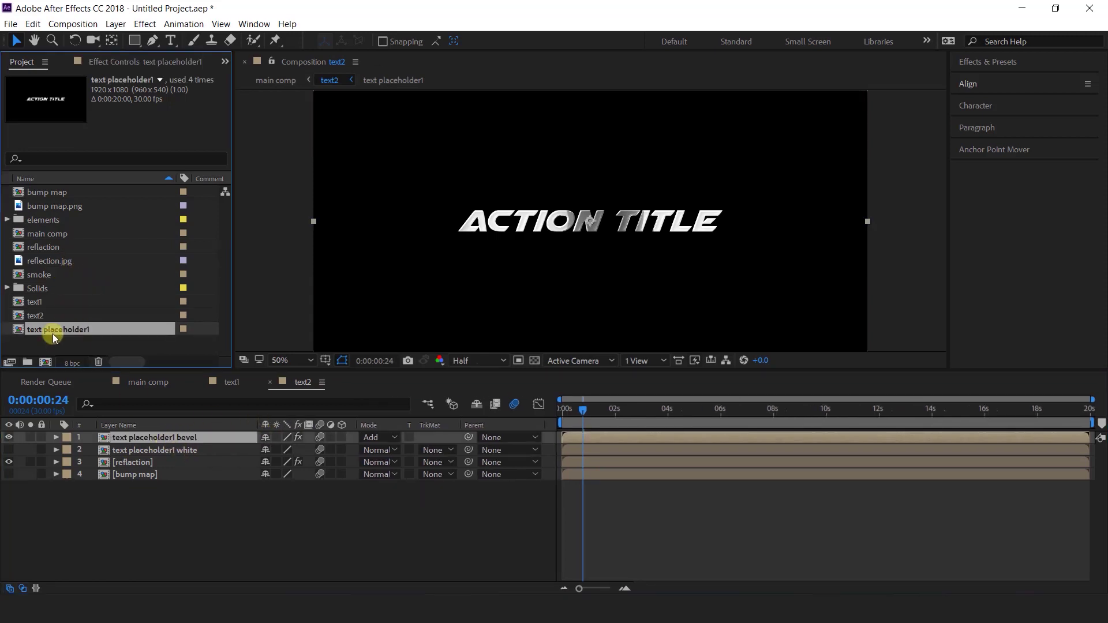
{"action": "key", "text": "ctrl+d"}
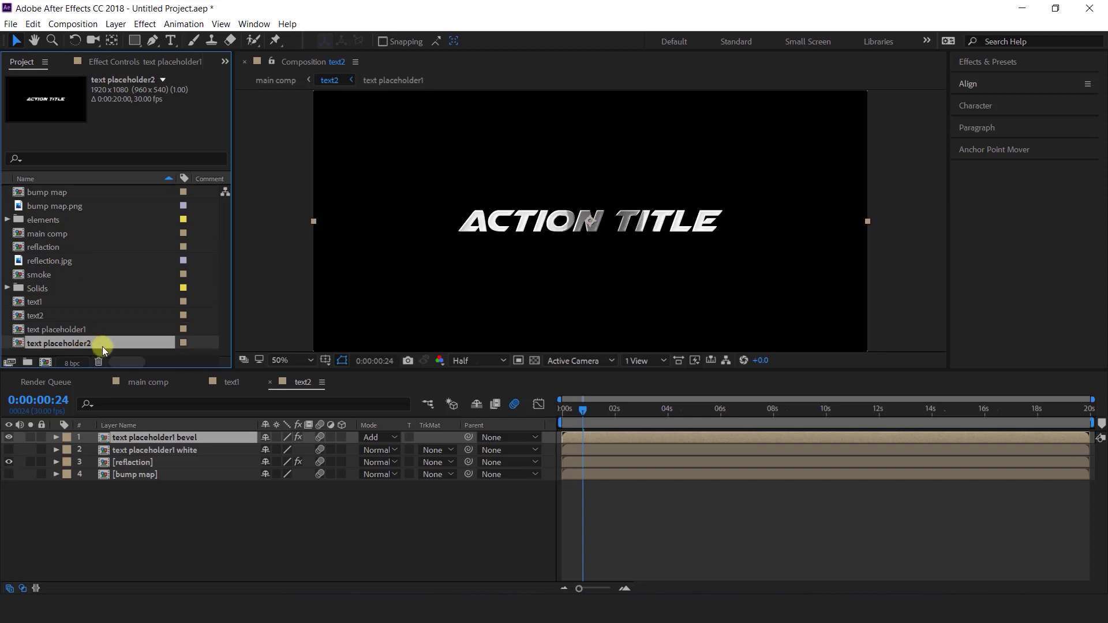
- Replace both the bevel and white text placeholder1 layers in text2 with text placeholder2, checking their source names
{"action": "left_click_drag", "start_coordinate": [81, 343], "coordinate": [180, 440]}
{"action": "left_click", "coordinate": [130, 426]}
{"action": "left_click", "coordinate": [196, 451]}
{"action": "left_click_drag", "start_coordinate": [88, 343], "coordinate": [161, 450]}
{"action": "left_click", "coordinate": [195, 534]}
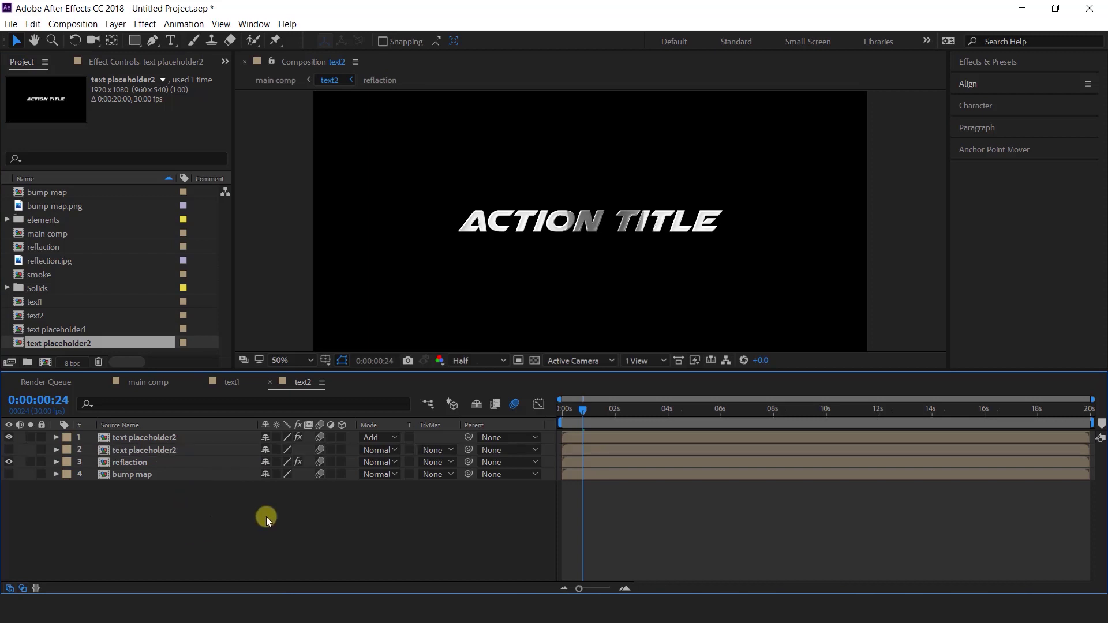
- Change the title text in text placeholder2 to TRAILER and check it in main comp at 0:00:01:05
{"action": "double_click", "coordinate": [159, 440]}
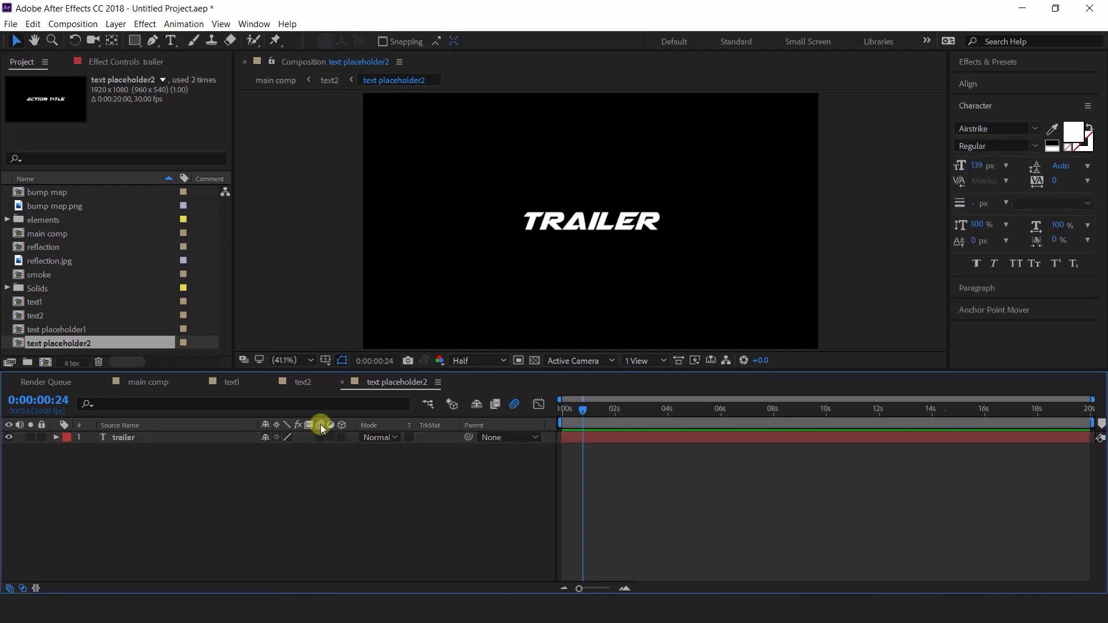
{"action": "left_click", "coordinate": [231, 382]}
{"action": "left_click", "coordinate": [168, 384]}
{"action": "left_click_drag", "start_coordinate": [553, 411], "coordinate": [670, 411]}
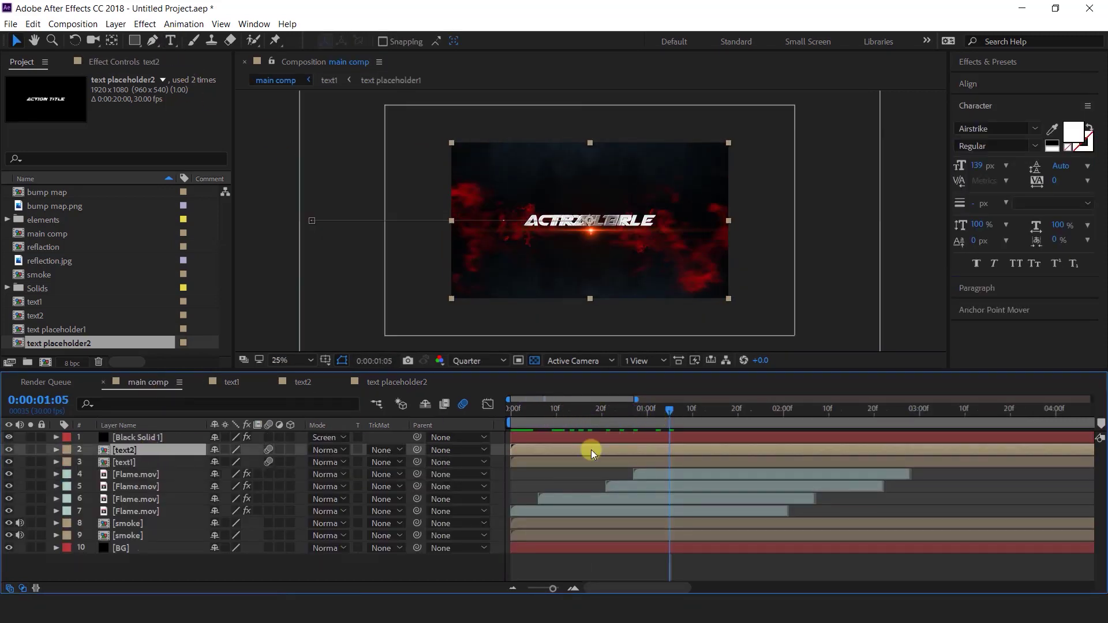
- Reveal the text2 layer's keyframes and delete all of its Position keyframes
{"action": "key", "text": "u"}
{"action": "left_click_drag", "start_coordinate": [590, 466], "coordinate": [510, 465]}
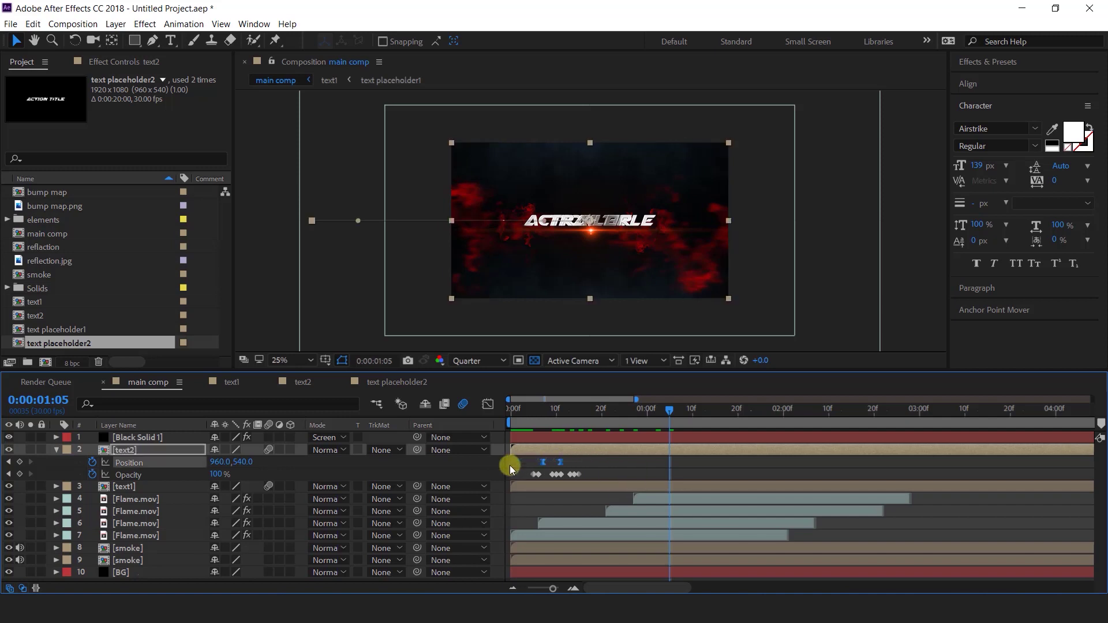
{"action": "key", "text": "Delete"}
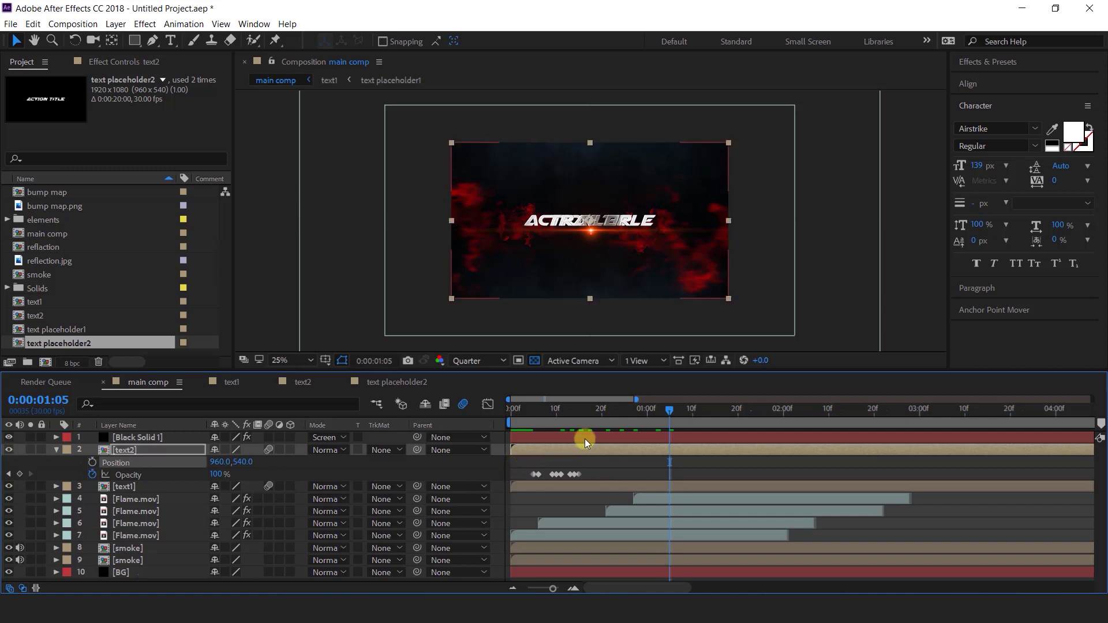
- At frame 21, move text2 below the main title to Position 960,662 and add a Position keyframe
{"action": "left_click_drag", "start_coordinate": [552, 414], "coordinate": [605, 416]}
{"action": "left_click", "coordinate": [123, 448]}
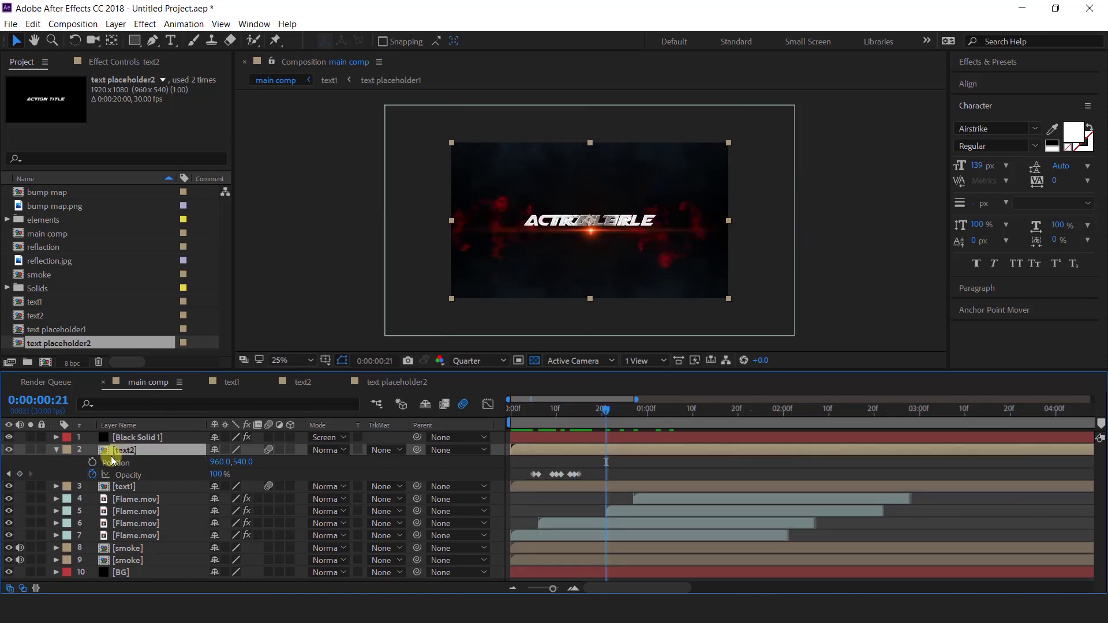
{"action": "left_click_drag", "start_coordinate": [241, 463], "coordinate": [329, 459]}
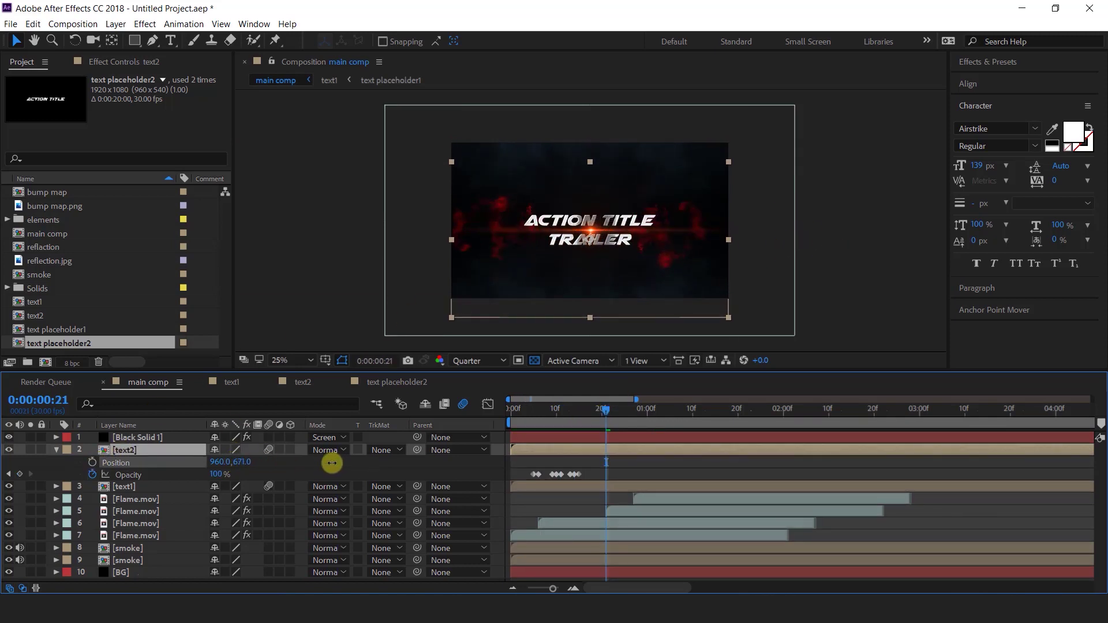
{"action": "left_click", "coordinate": [94, 464]}
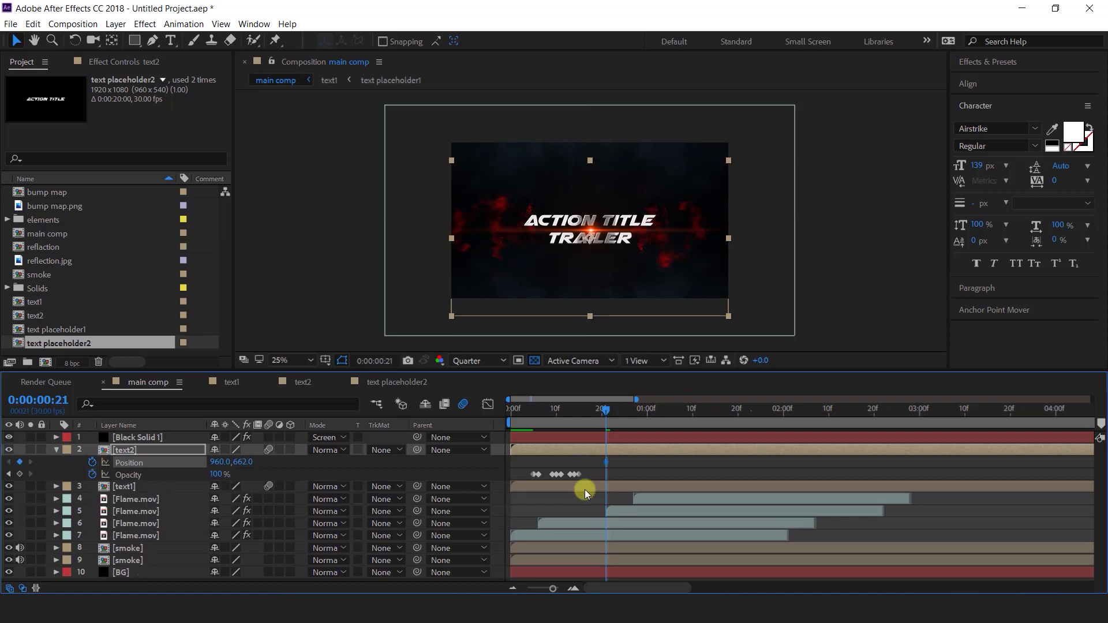
- Keyframe text2's Position at 2908,662 on frame 14, bring the end Position keyframe closer and preview the slide-in
{"action": "left_click_drag", "start_coordinate": [609, 421], "coordinate": [575, 417]}
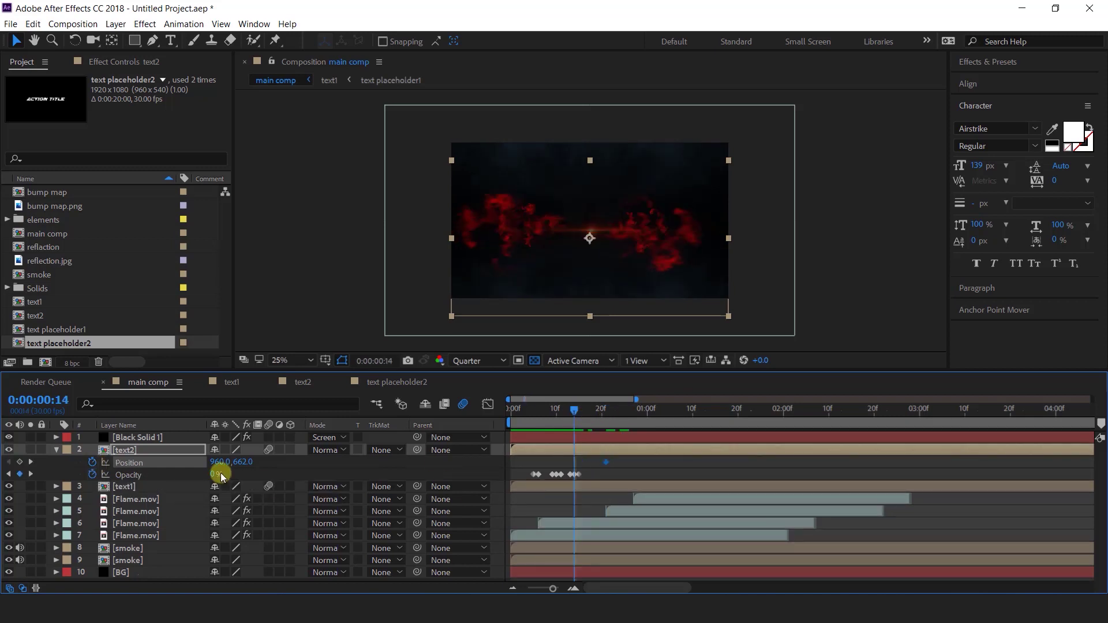
{"action": "left_click_drag", "start_coordinate": [219, 467], "coordinate": [335, 467]}
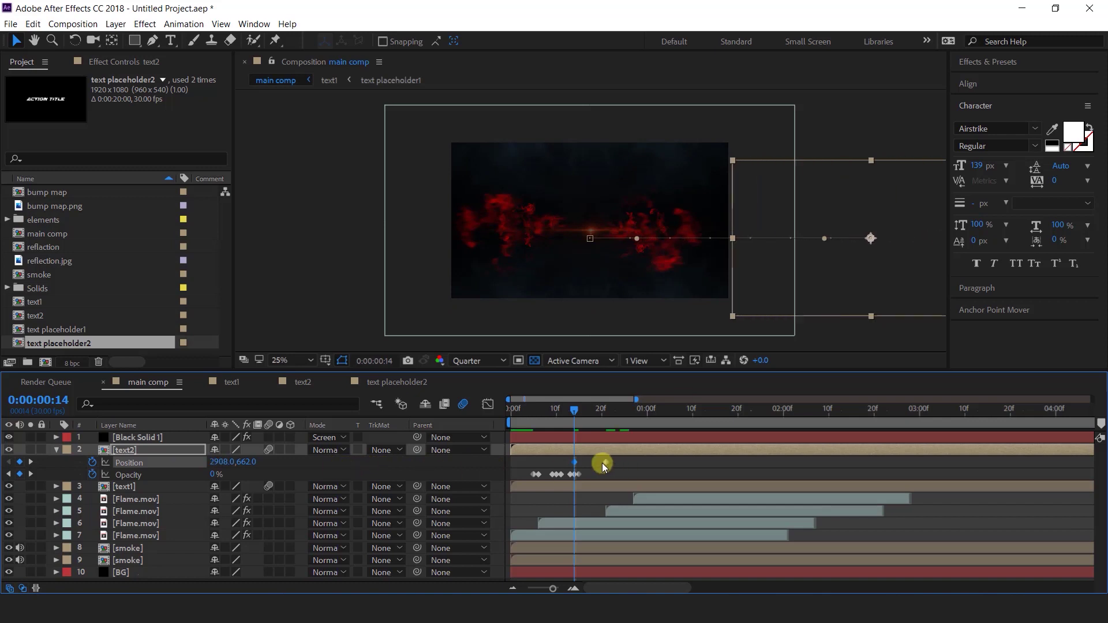
{"action": "left_click_drag", "start_coordinate": [524, 420], "coordinate": [508, 421]}
{"action": "key", "text": "space"}
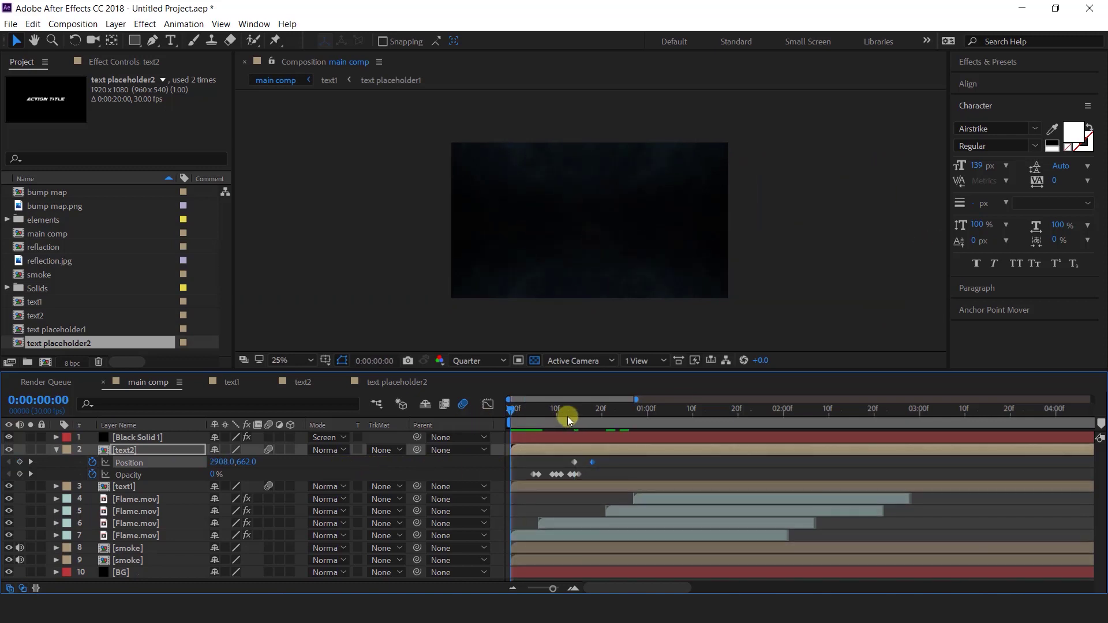
{"action": "key", "text": "space"}
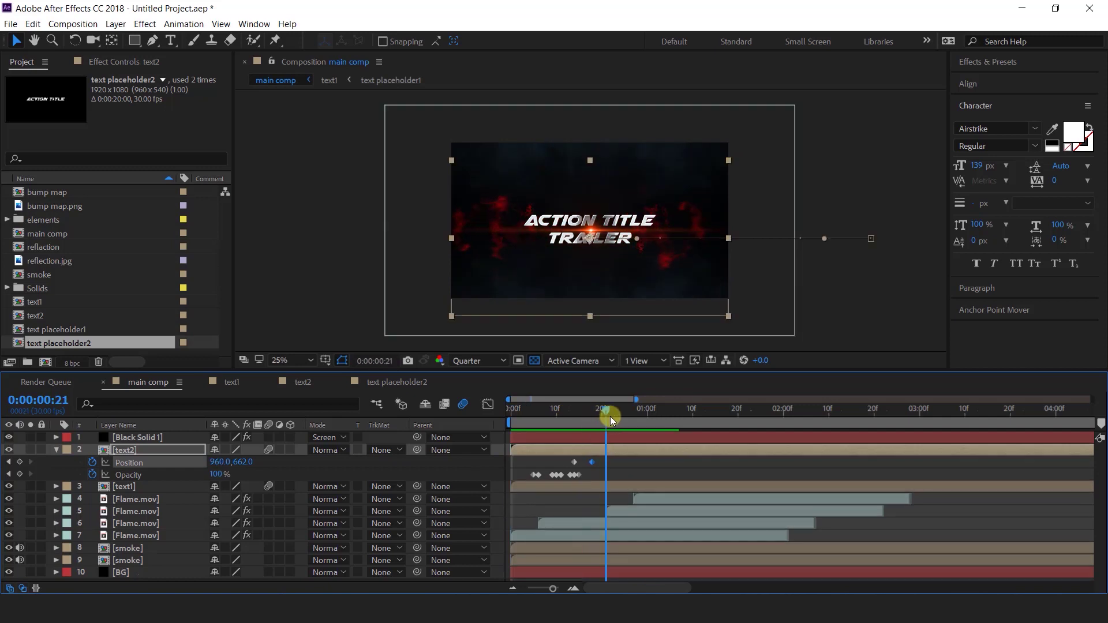
- Shift all of text2's Position and Opacity keyframes about 9 frames later and preview the animation
{"action": "left_click_drag", "start_coordinate": [555, 414], "coordinate": [600, 475]}
{"action": "key", "text": "Home"}
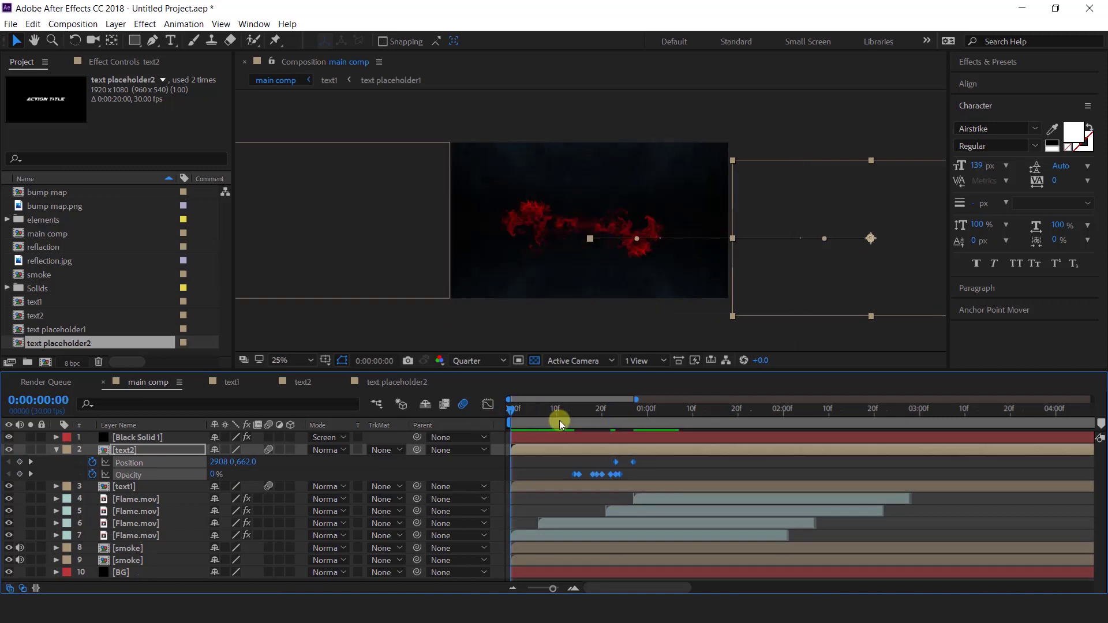
{"action": "key", "text": "space"}
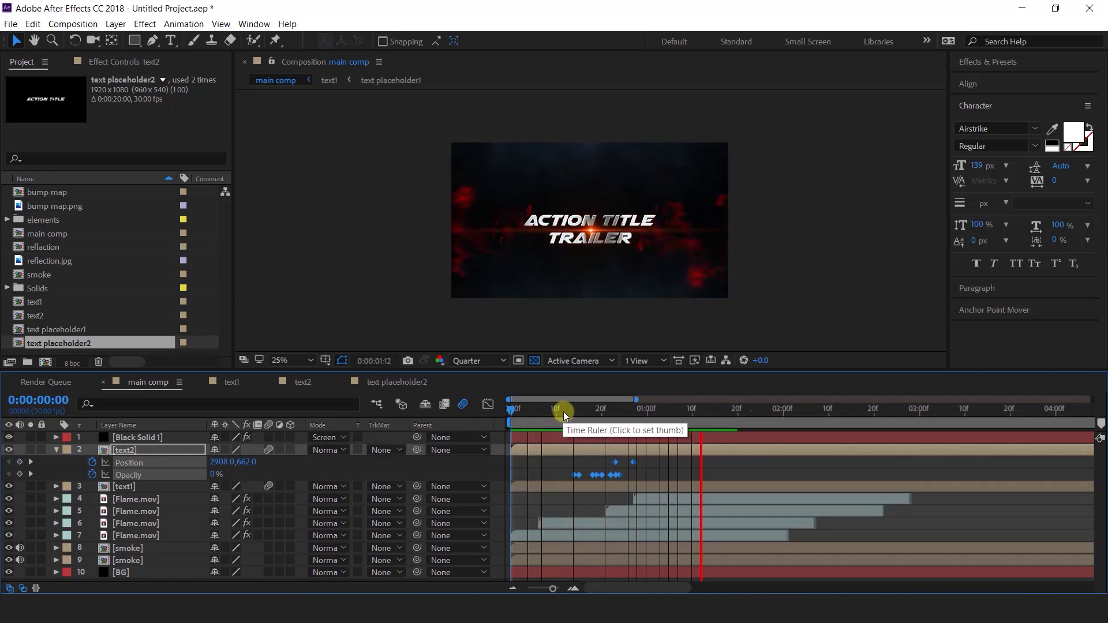
{"action": "left_click", "coordinate": [581, 413]}
- Apply Easy Ease to both of text2's Position keyframes
{"action": "left_click_drag", "start_coordinate": [589, 413], "coordinate": [647, 418]}
{"action": "left_click", "coordinate": [661, 476]}
{"action": "scroll", "coordinate": [631, 464], "scroll_direction": "up", "scroll_amount": 3, "text": "alt"}
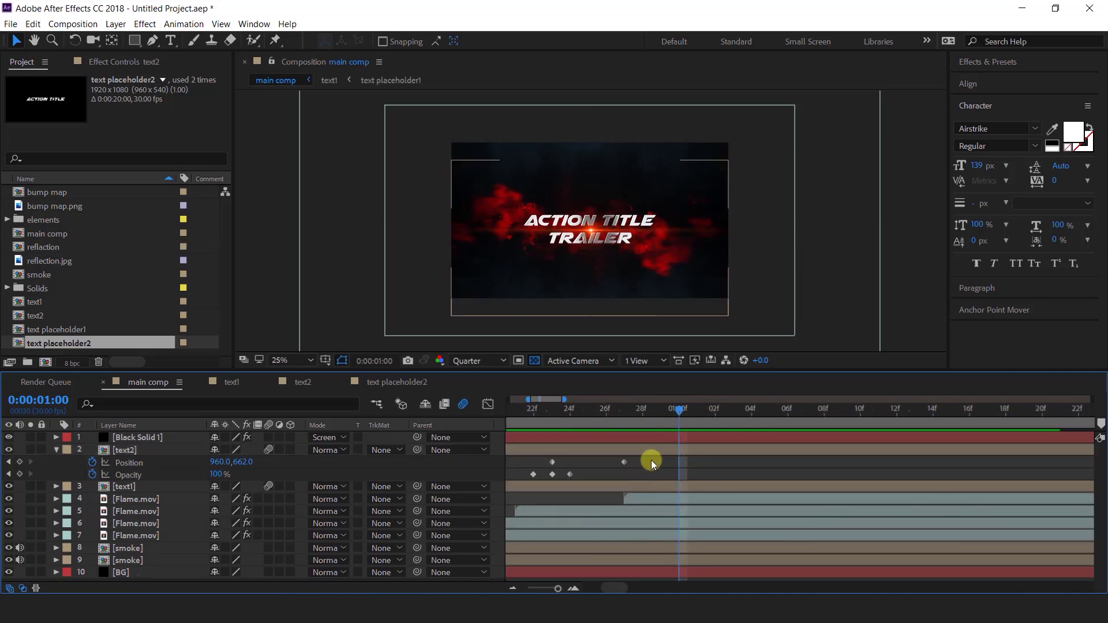
{"action": "left_click_drag", "start_coordinate": [542, 465], "coordinate": [629, 466]}
{"action": "right_click", "coordinate": [626, 461]}
{"action": "mouse_move", "coordinate": [687, 452]}
{"action": "left_click", "coordinate": [808, 494]}
- Reshape text2's Position speed graph by extending the end keyframe's ease far toward the start keyframe
{"action": "left_click", "coordinate": [488, 404]}
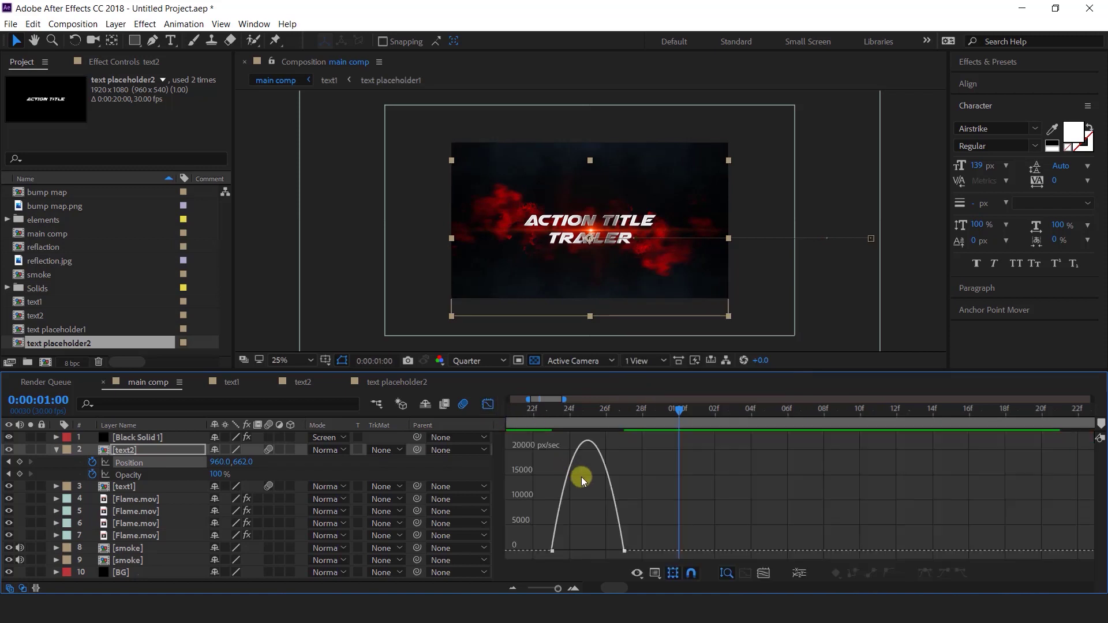
{"action": "left_click", "coordinate": [613, 553]}
{"action": "left_click_drag", "start_coordinate": [612, 551], "coordinate": [527, 506]}
{"action": "left_click", "coordinate": [488, 406]}
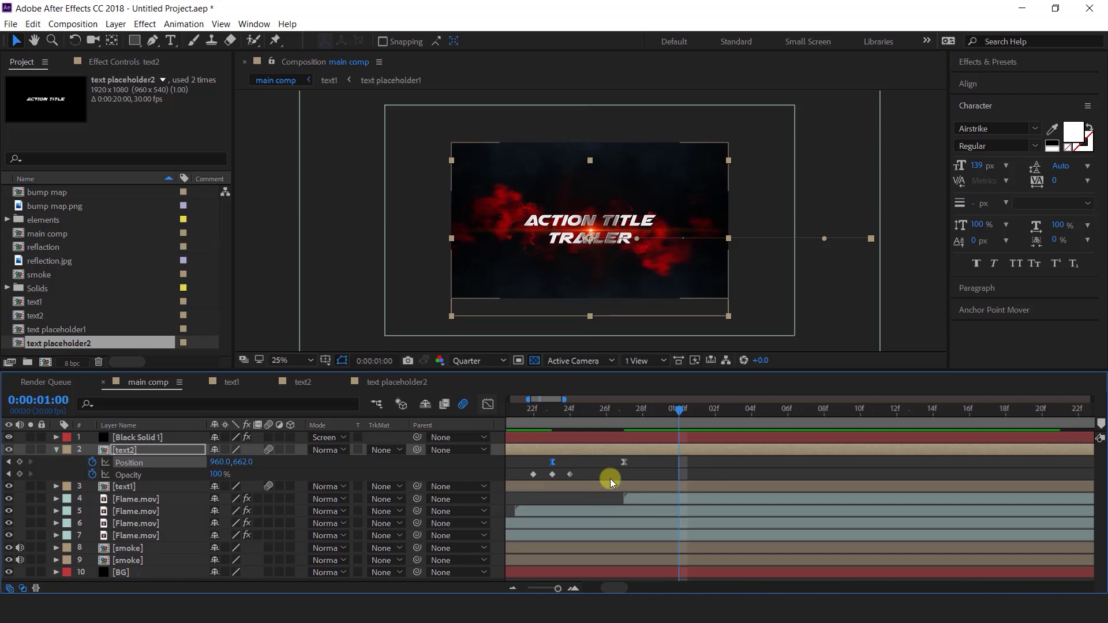
- Collapse text2's properties and check the two-line title over a longer time range up to 0:00:01:21
{"action": "key", "text": "u"}
{"action": "left_click_drag", "start_coordinate": [568, 414], "coordinate": [668, 416]}
{"action": "scroll", "coordinate": [743, 497], "scroll_direction": "down", "scroll_amount": 2}
{"action": "scroll", "coordinate": [685, 454], "scroll_direction": "down", "scroll_amount": 3}
{"action": "left_click", "coordinate": [673, 566]}
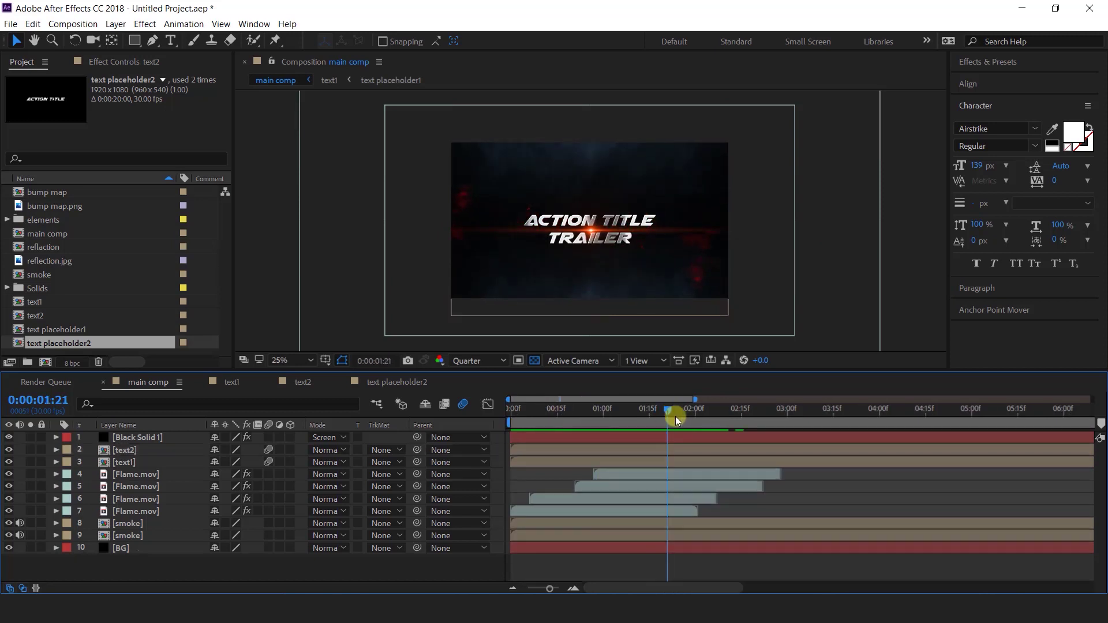
- Add smoke.mov from the elements folder above the text2 layer and set its blending mode to Screen
{"action": "left_click", "coordinate": [46, 220]}
{"action": "left_click", "coordinate": [7, 219]}
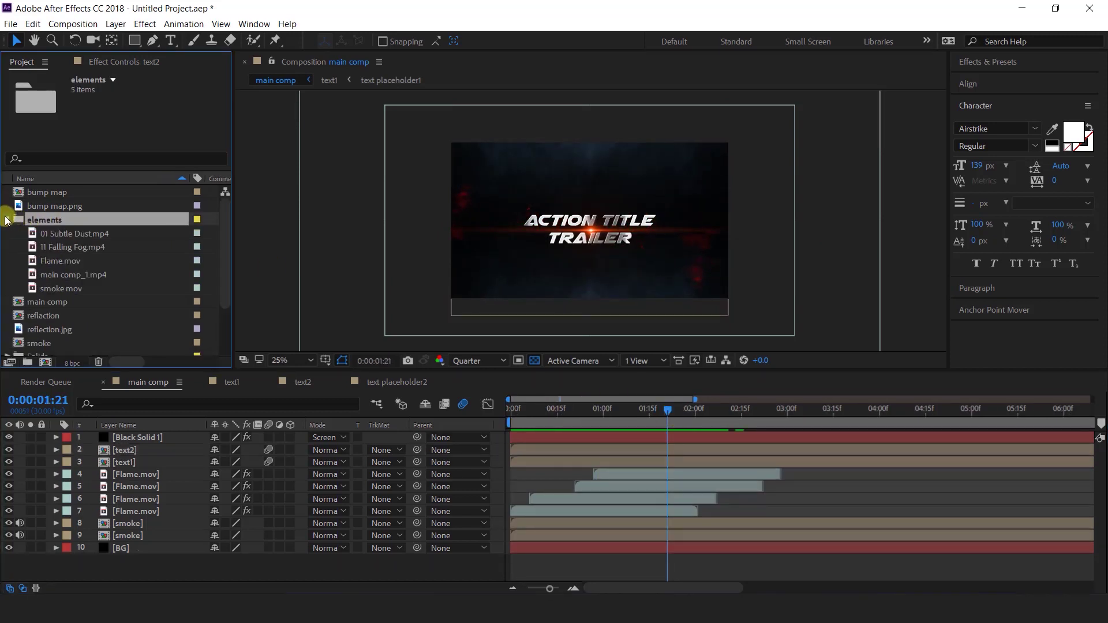
{"action": "left_click", "coordinate": [63, 289]}
{"action": "left_click_drag", "start_coordinate": [33, 287], "coordinate": [181, 447]}
{"action": "mouse_move", "coordinate": [560, 407]}
{"action": "left_mouse_down"}
{"action": "mouse_move", "coordinate": [538, 414]}
{"action": "mouse_move", "coordinate": [565, 441]}
{"action": "mouse_move", "coordinate": [554, 427]}
{"action": "left_mouse_up"}
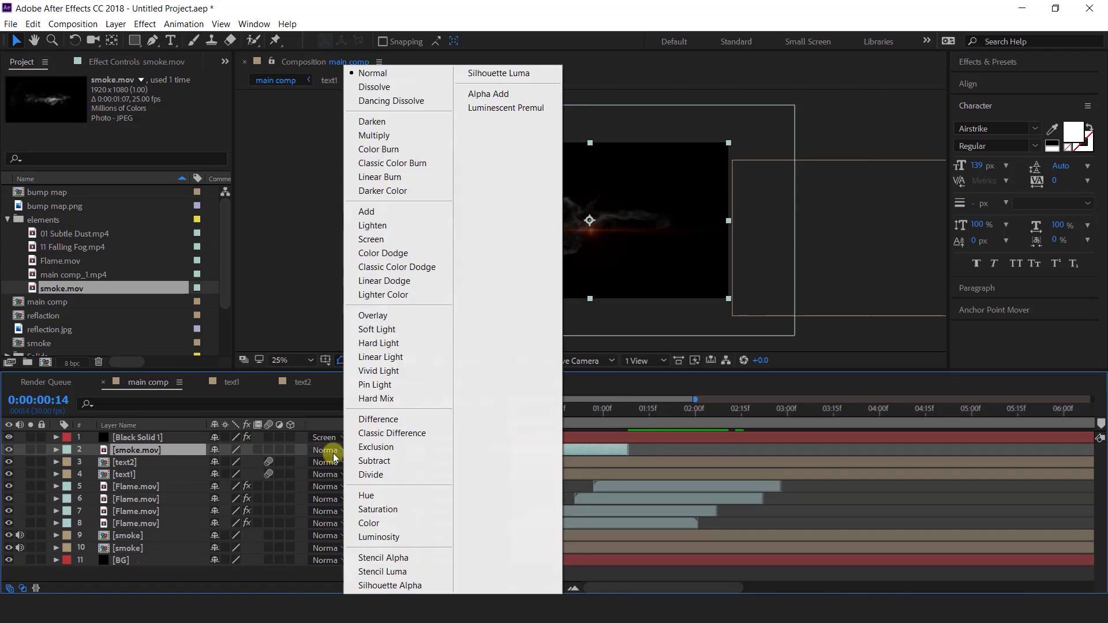
{"action": "left_click", "coordinate": [371, 239]}
- Shift the smoke.mov layer to start at about frame 5 and preview the smoke over the title
{"action": "left_click_drag", "start_coordinate": [534, 413], "coordinate": [563, 414]}
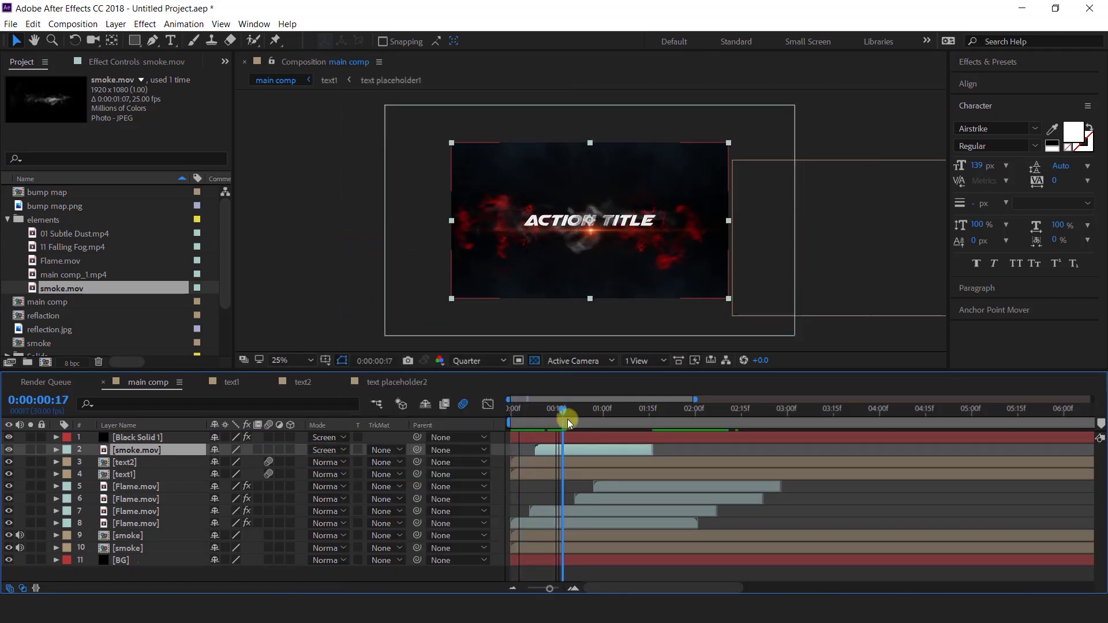
{"action": "left_click_drag", "start_coordinate": [570, 448], "coordinate": [561, 448]}
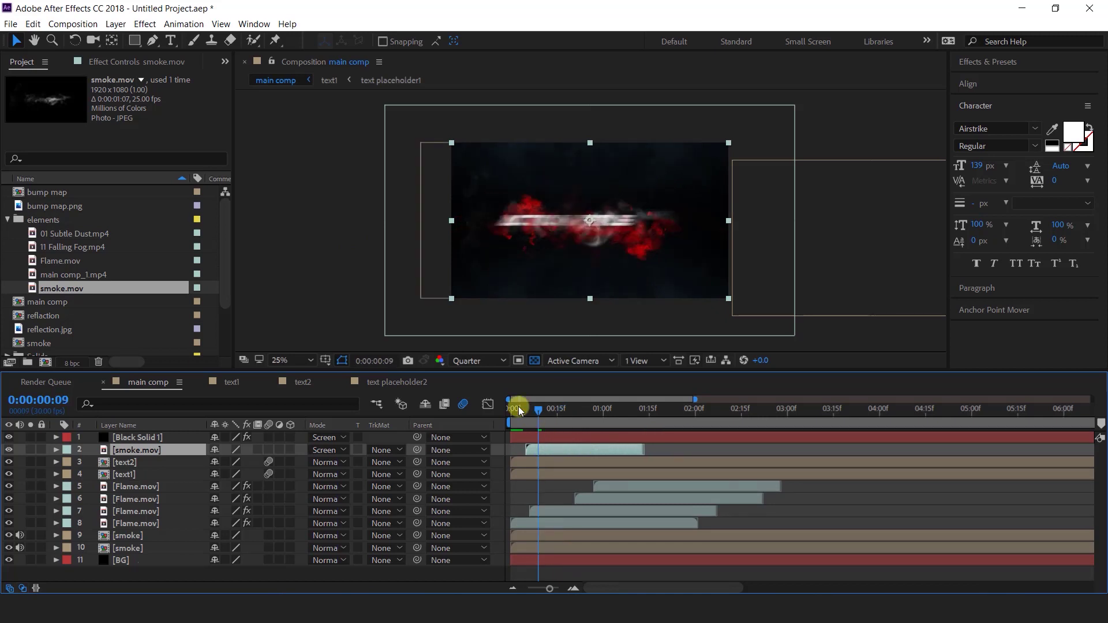
{"action": "left_click", "coordinate": [518, 407]}
{"action": "key", "text": "space"}
- Duplicate the smoke.mov layer, start the copy at about frame 25 and check it at 0:00:01:18
{"action": "left_click", "coordinate": [599, 416]}
{"action": "left_click_drag", "start_coordinate": [597, 415], "coordinate": [658, 418]}
{"action": "key", "text": "ctrl+d"}
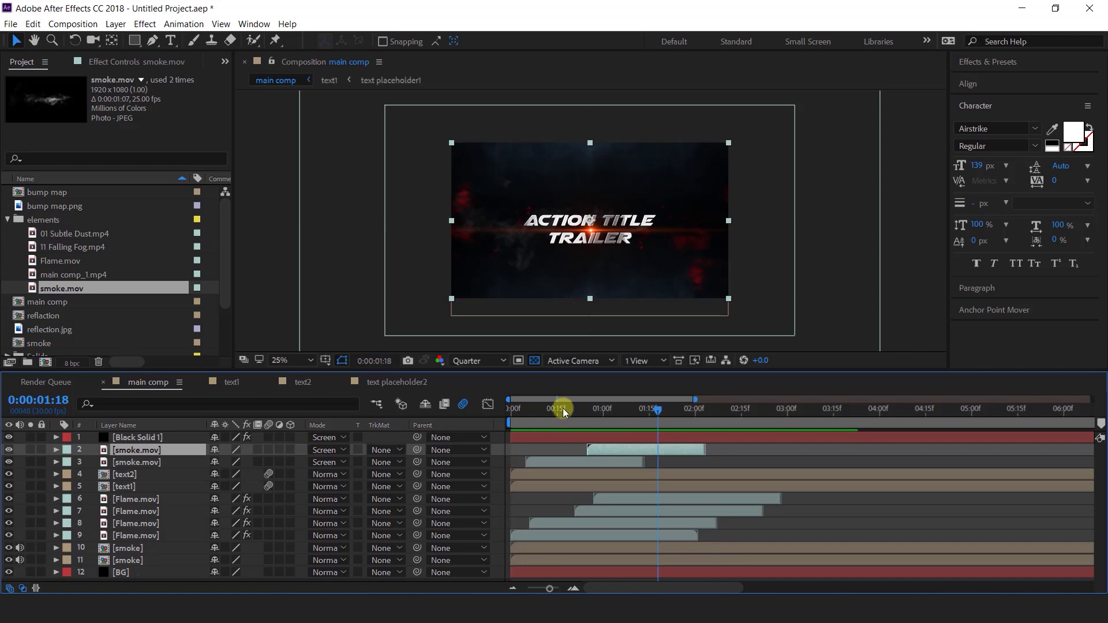
- Add a new black solid above all layers in main comp and set its blending mode to Screen
{"action": "key", "text": "comma"}
{"action": "right_click", "coordinate": [303, 241]}
{"action": "mouse_move", "coordinate": [344, 253]}
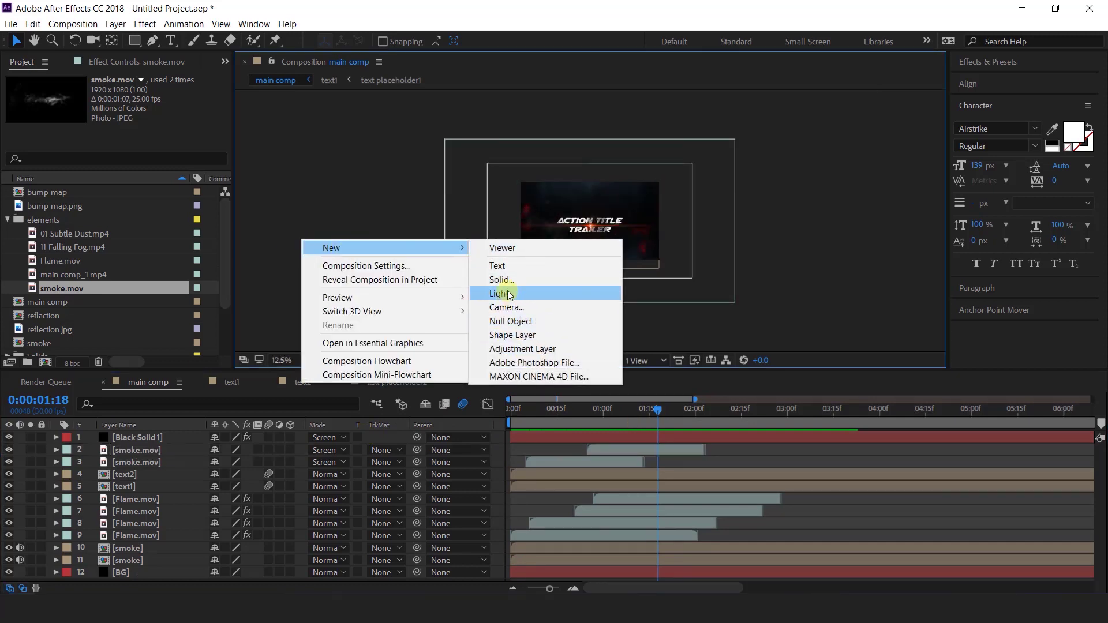
{"action": "left_click", "coordinate": [502, 279]}
{"action": "left_click", "coordinate": [605, 411]}
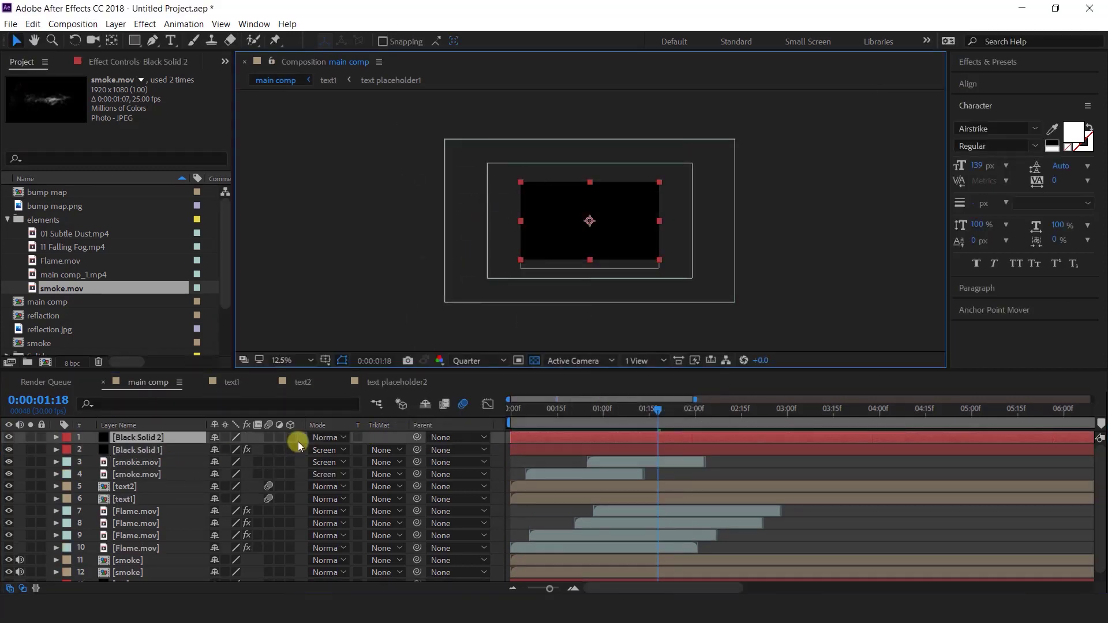
{"action": "left_click", "coordinate": [328, 438]}
{"action": "left_click", "coordinate": [381, 237]}
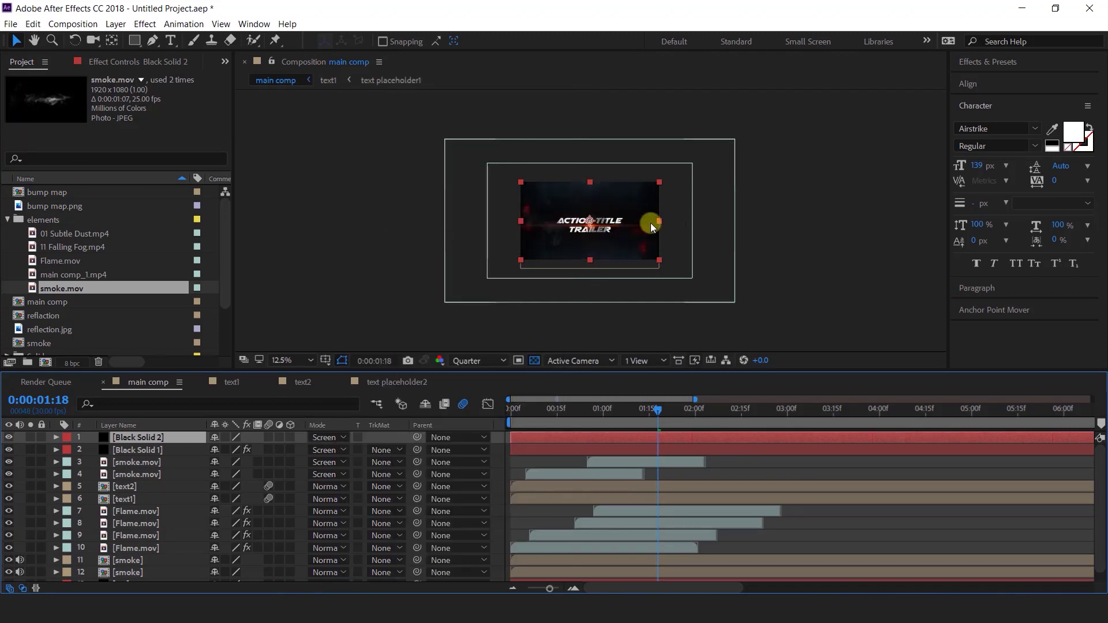
- Apply the Tint effect to the new black solid in main comp
{"action": "key", "text": "period"}
{"action": "key", "text": "ctrl+space"}
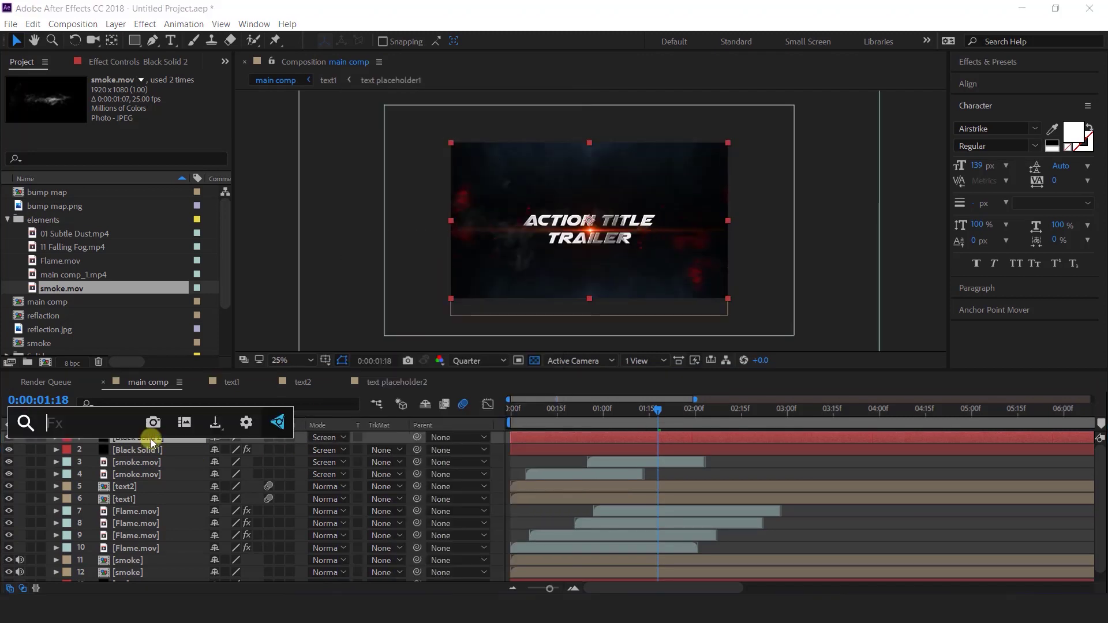
{"action": "type", "text": "tint"}
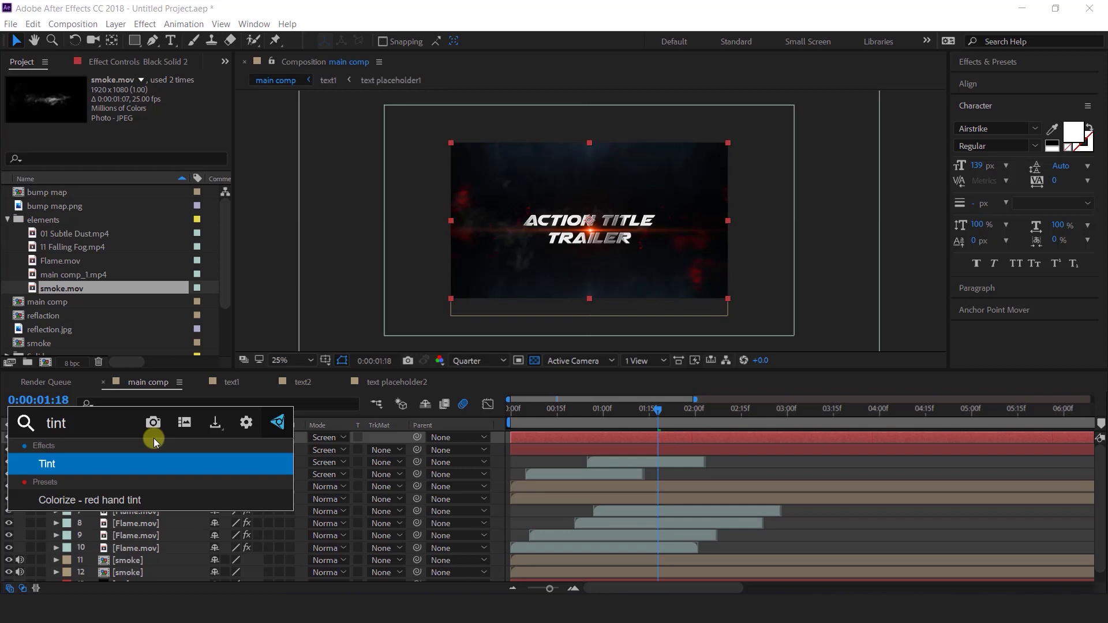
{"action": "key", "text": "Return"}
- Set the Tint effect's Map Black To colour to blue 0962AA
{"action": "left_click", "coordinate": [140, 107]}
{"action": "left_click", "coordinate": [160, 161]}
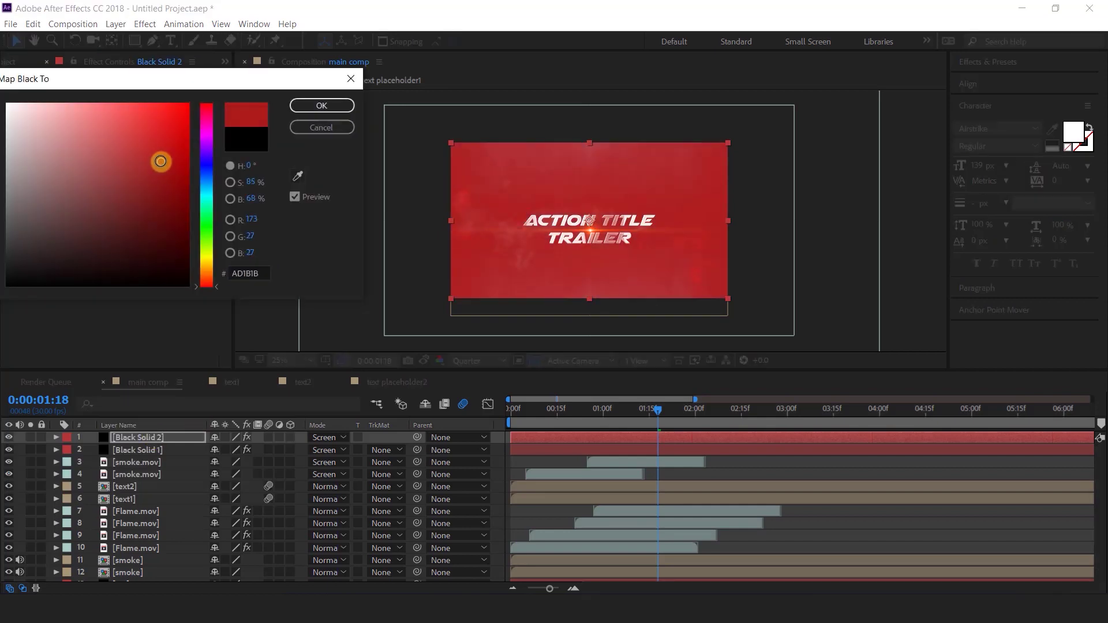
{"action": "left_click_drag", "start_coordinate": [208, 195], "coordinate": [210, 181]}
{"action": "left_click_drag", "start_coordinate": [177, 124], "coordinate": [213, 94]}
{"action": "left_click_drag", "start_coordinate": [212, 179], "coordinate": [219, 175]}
{"action": "left_click", "coordinate": [179, 164]}
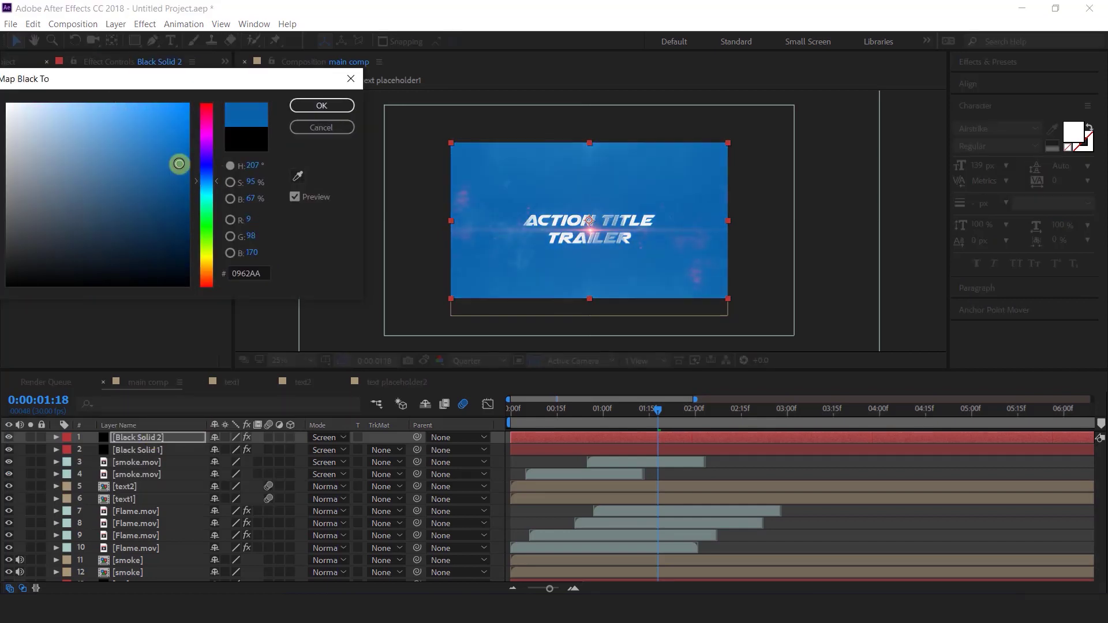
{"action": "left_click", "coordinate": [333, 105]}
- Draw a closed curved Pen tool mask on the tinted solid along the upper edge of the frame
{"action": "left_click", "coordinate": [144, 440]}
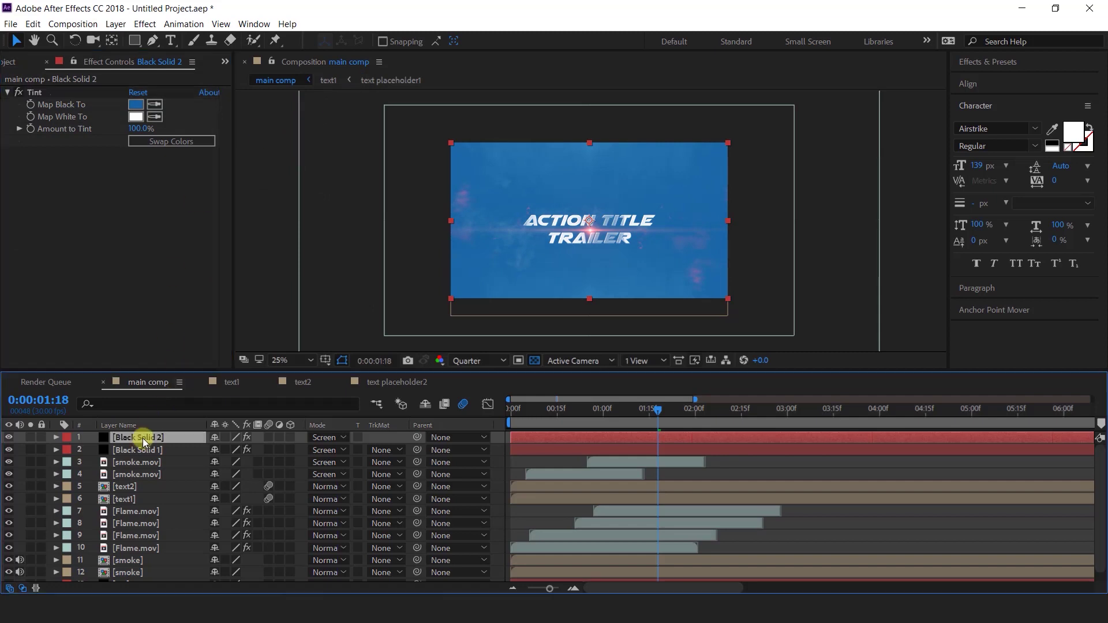
{"action": "left_click", "coordinate": [152, 44]}
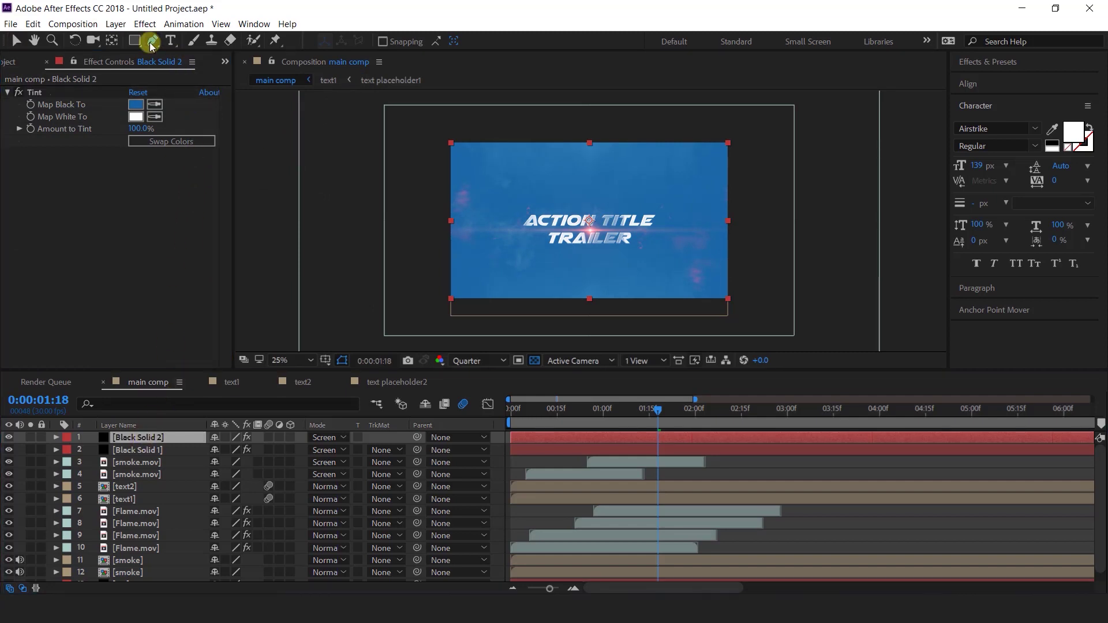
{"action": "left_click", "coordinate": [448, 132]}
{"action": "left_click_drag", "start_coordinate": [788, 149], "coordinate": [862, 97]}
{"action": "left_click_drag", "start_coordinate": [688, 104], "coordinate": [643, 105]}
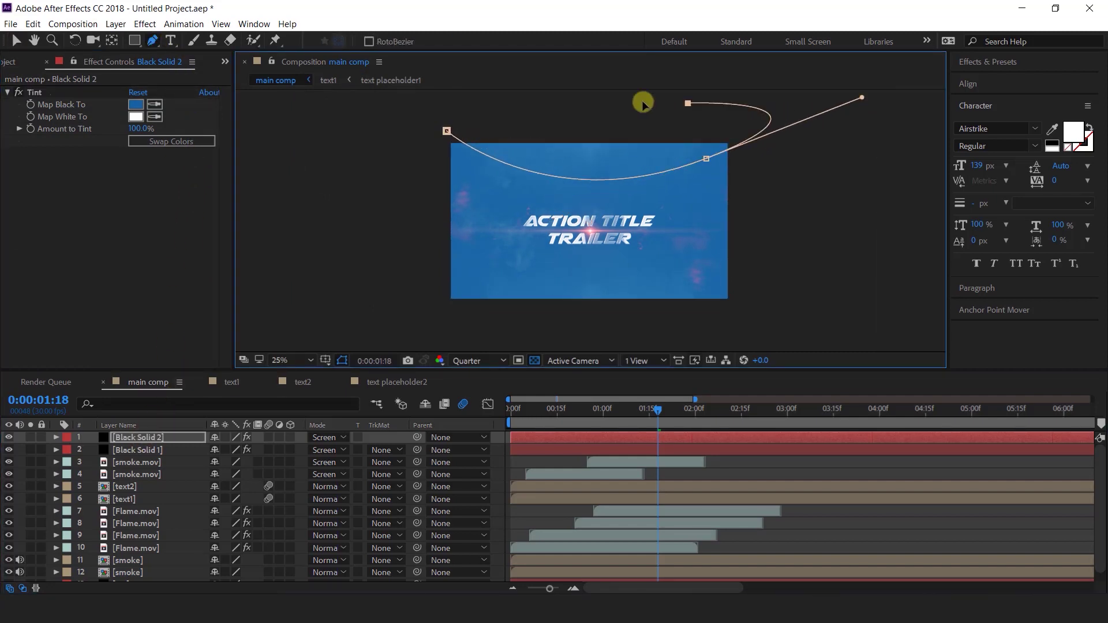
{"action": "left_click", "coordinate": [448, 139]}
- Draw a second curved mask along the frame's lower edge and extend the upper mask's corner point and curve handle outward
{"action": "left_click", "coordinate": [754, 318]}
{"action": "left_click_drag", "start_coordinate": [441, 311], "coordinate": [460, 287]}
{"action": "left_click_drag", "start_coordinate": [648, 284], "coordinate": [678, 284]}
{"action": "left_click_drag", "start_coordinate": [447, 131], "coordinate": [436, 121]}
{"action": "left_click_drag", "start_coordinate": [550, 219], "coordinate": [523, 205]}
- Set the Mask Feather of both masks on the tinted solid to 800 pixels
{"action": "left_click", "coordinate": [148, 438]}
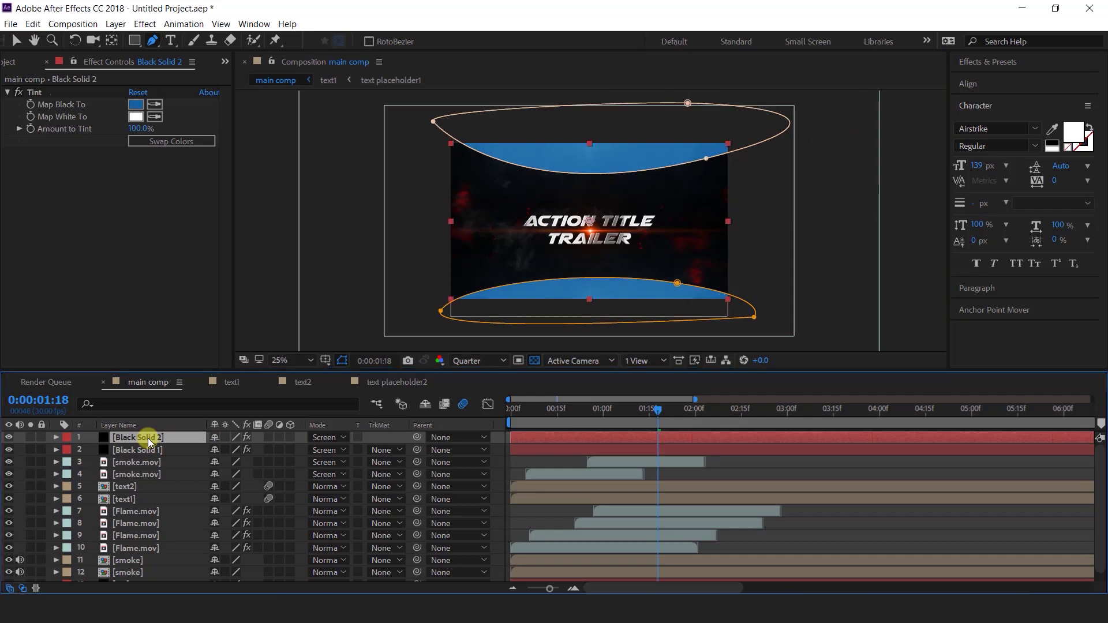
{"action": "key", "text": "m"}
{"action": "key", "text": "m"}
{"action": "left_click_drag", "start_coordinate": [243, 479], "coordinate": [651, 477]}
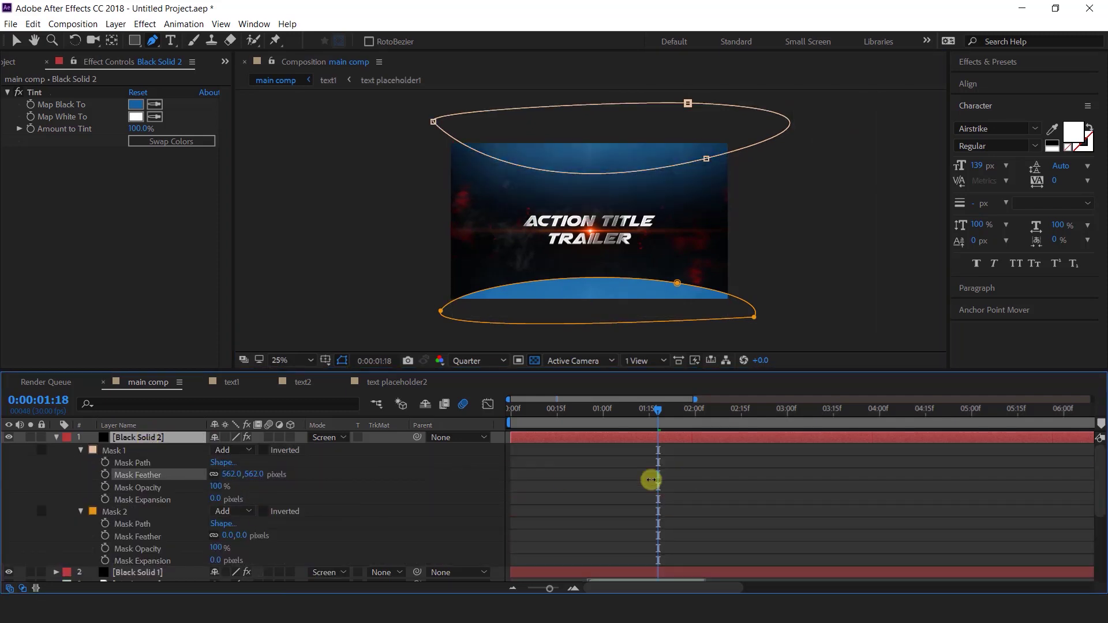
{"action": "left_click", "coordinate": [271, 478]}
{"action": "type", "text": "800"}
{"action": "key", "text": "Return"}
- Set the opacity of the masked blue solid to 30%
{"action": "left_click", "coordinate": [133, 438]}
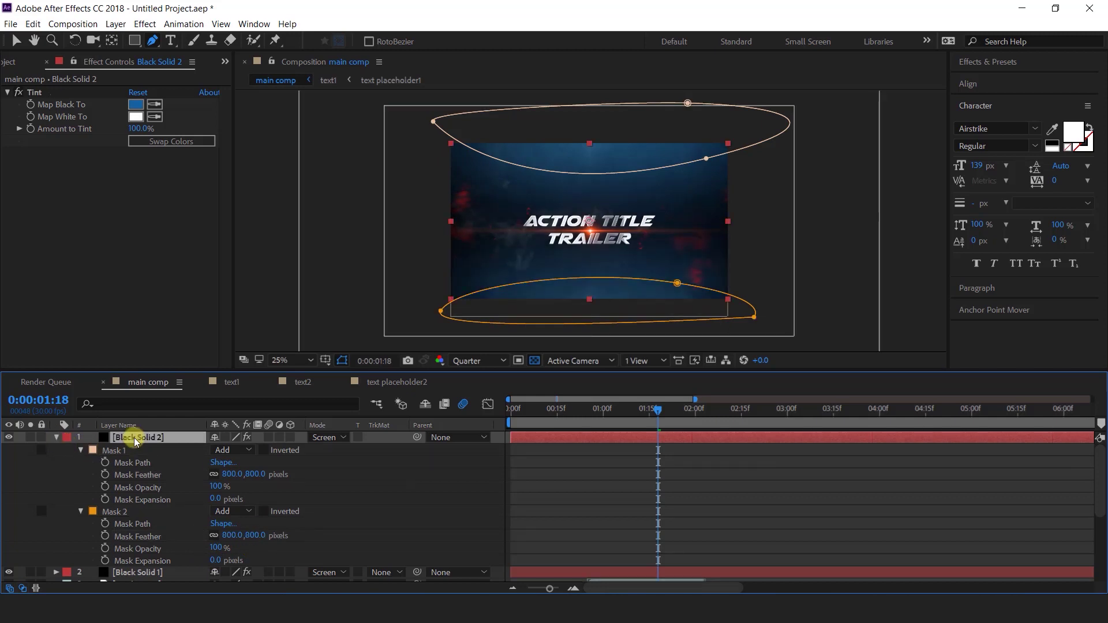
{"action": "key", "text": "t"}
{"action": "left_click_drag", "start_coordinate": [218, 451], "coordinate": [127, 451]}
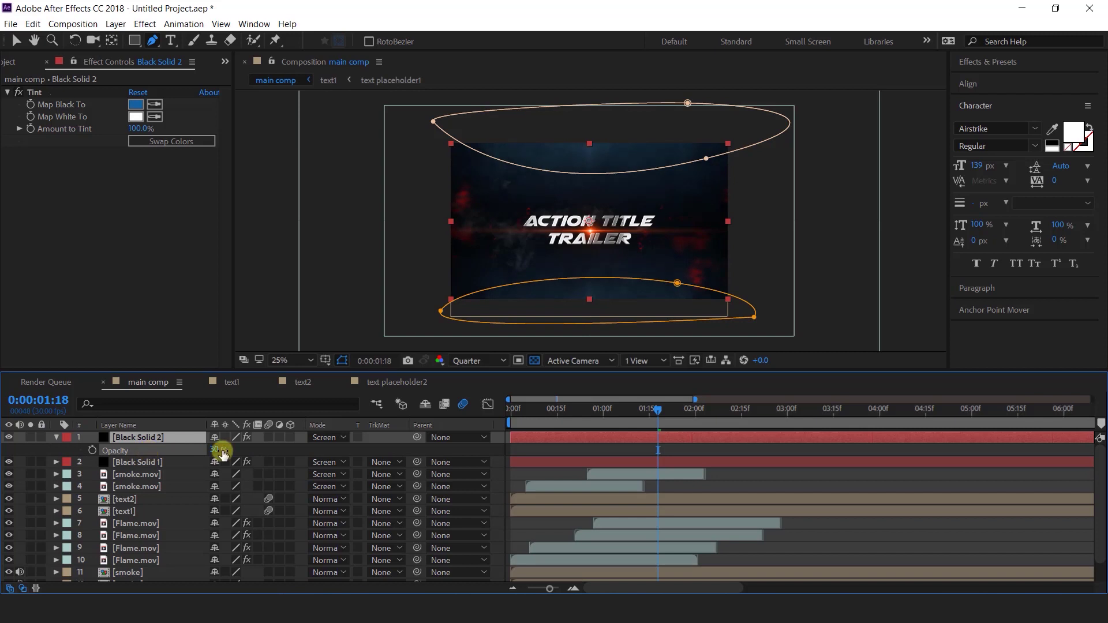
{"action": "left_click", "coordinate": [232, 449]}
{"action": "type", "text": "30"}
{"action": "key", "text": "Return"}
- Preview main comp with the blue edge glow, check the title at 0:00:02:26 and collapse the solid's properties
{"action": "left_click", "coordinate": [17, 41]}
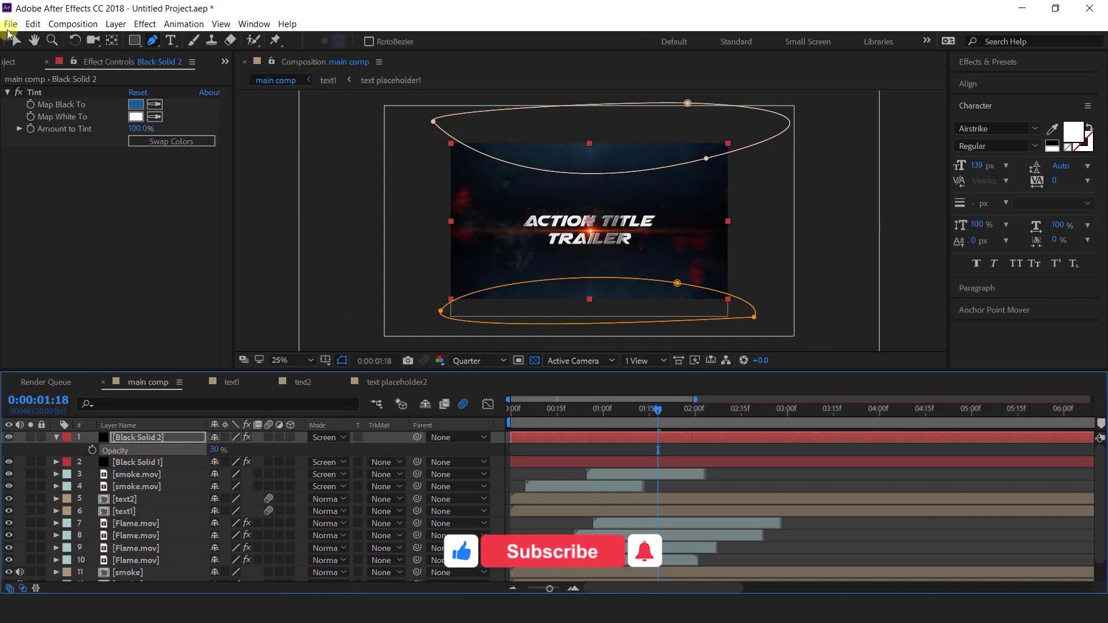
{"action": "left_click", "coordinate": [266, 275]}
{"action": "key", "text": "space"}
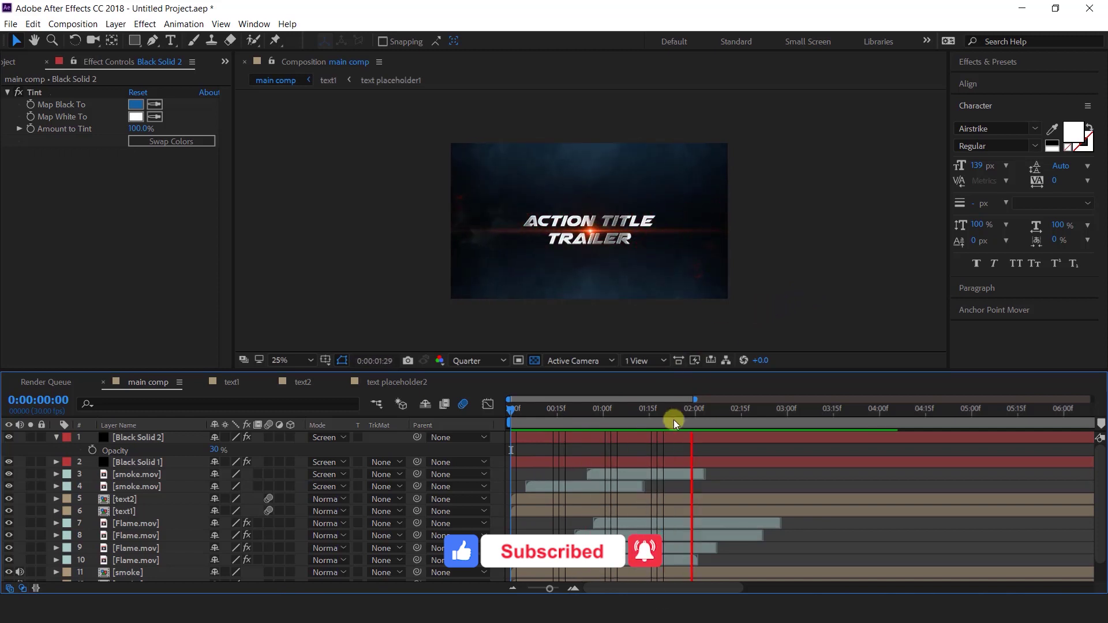
{"action": "left_click_drag", "start_coordinate": [679, 413], "coordinate": [774, 420]}
{"action": "left_click", "coordinate": [107, 445]}
{"action": "left_click", "coordinate": [58, 438]}
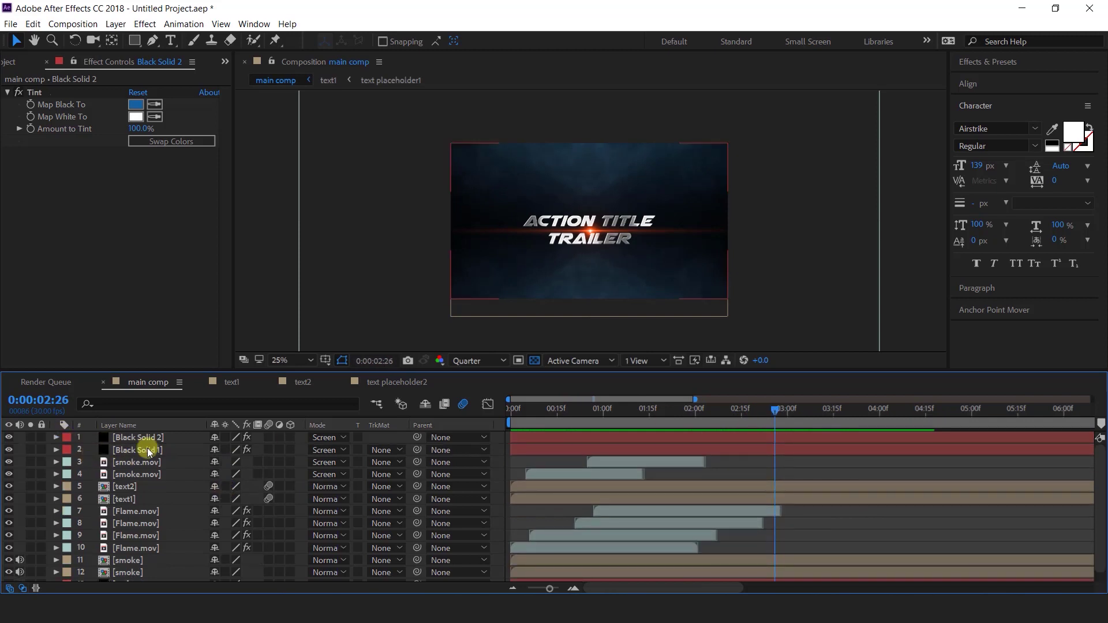
{"action": "scroll", "coordinate": [147, 556], "scroll_direction": "down", "scroll_amount": 1}
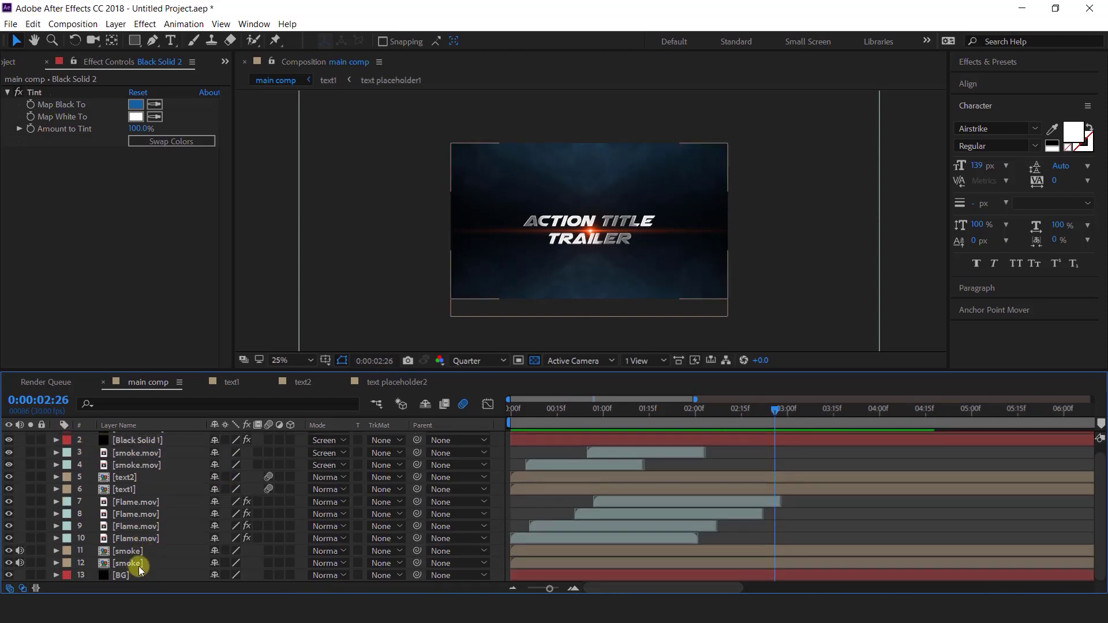